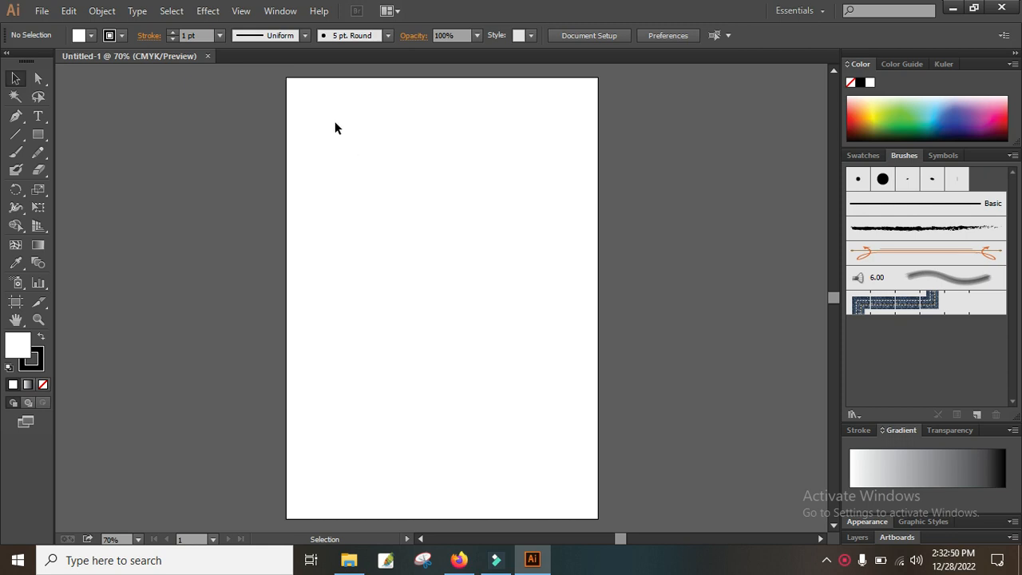
left_click(42, 12)
left_click(66, 62)
left_click(490, 225)
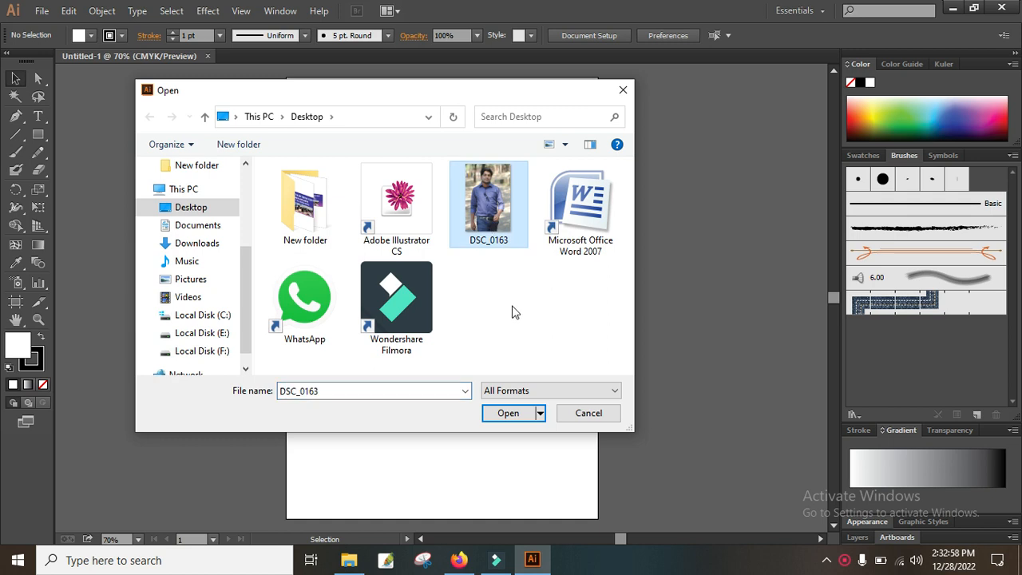
left_click(511, 410)
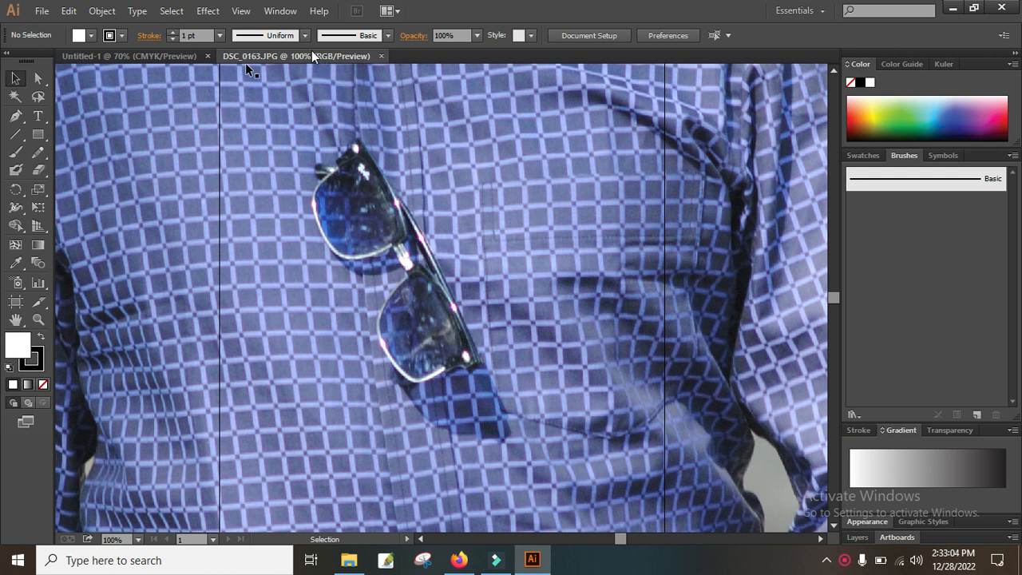
left_click(107, 56)
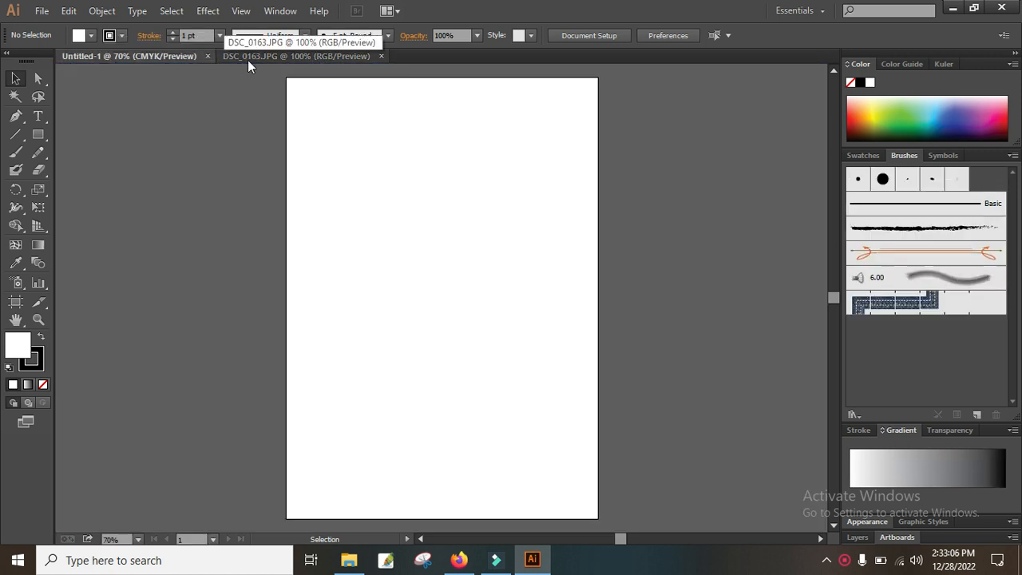
left_click(251, 61)
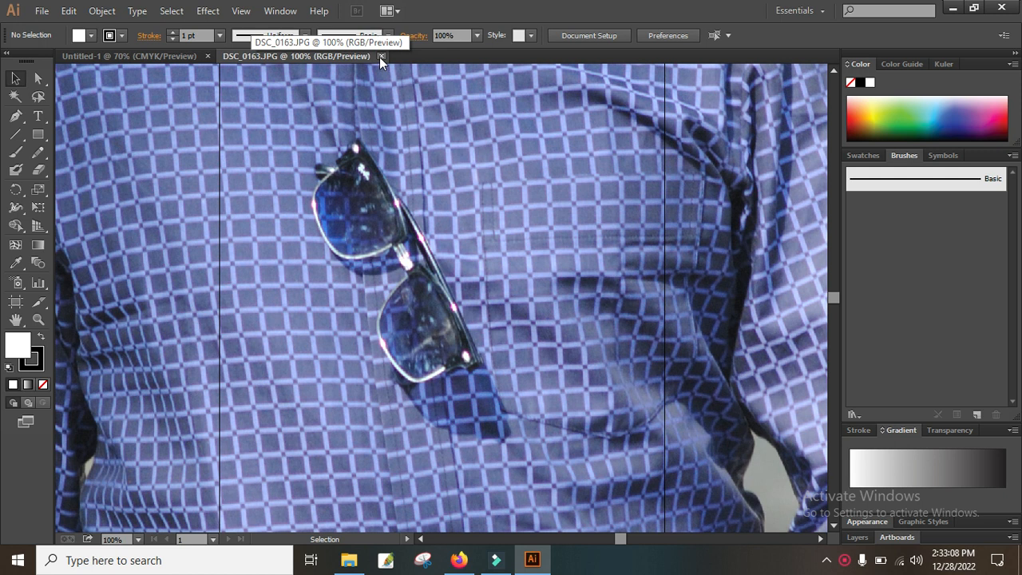
left_click(381, 57)
- Place the DSC_0163 photo from the Desktop into the blank document as a linked file
left_click(42, 10)
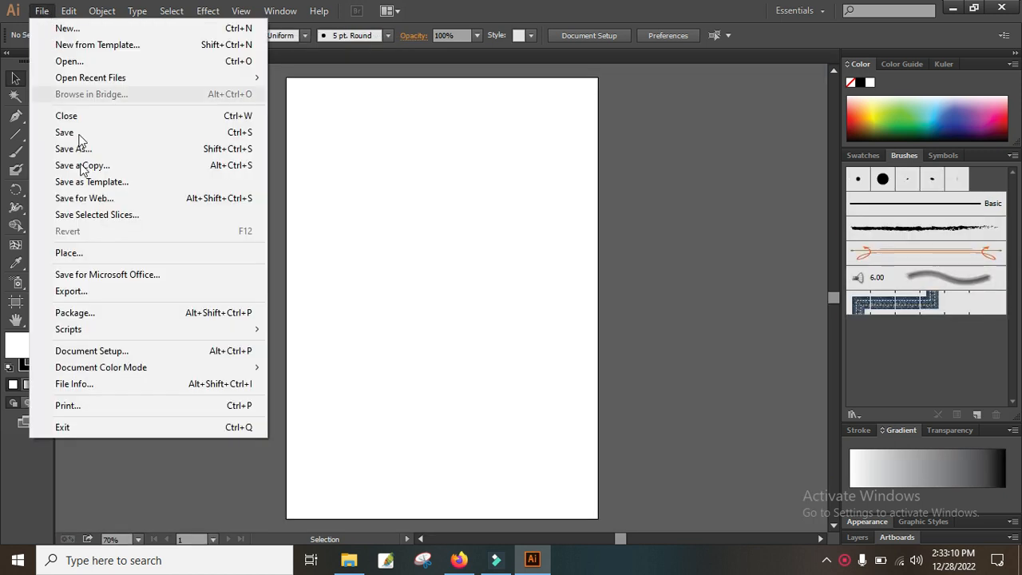
left_click(78, 254)
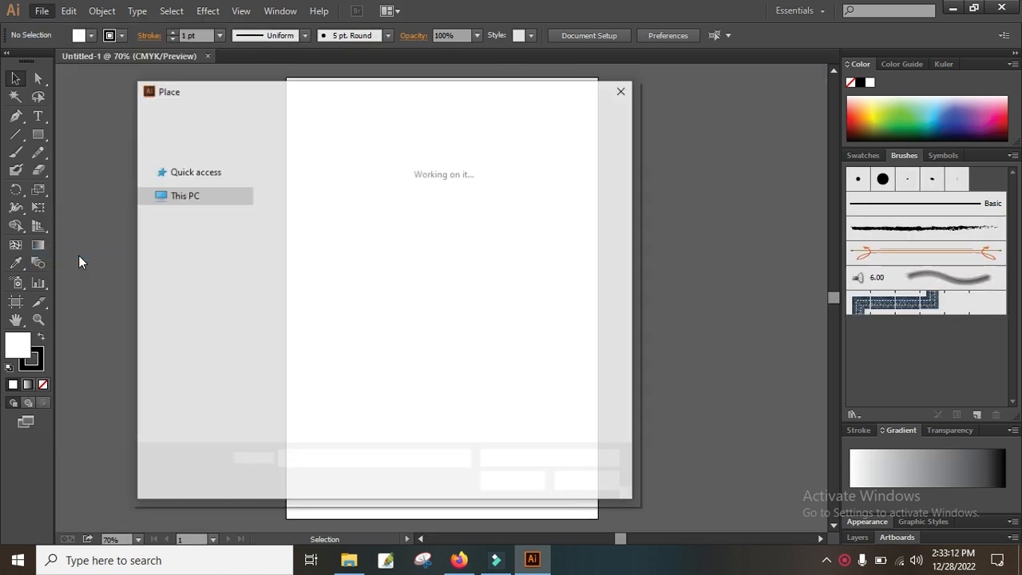
left_click(496, 221)
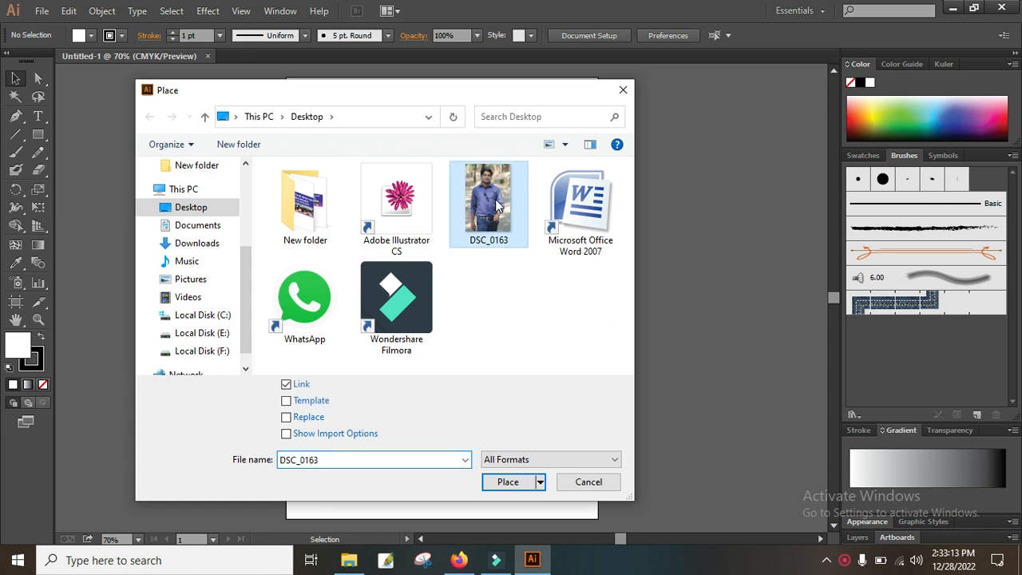
left_click(509, 483)
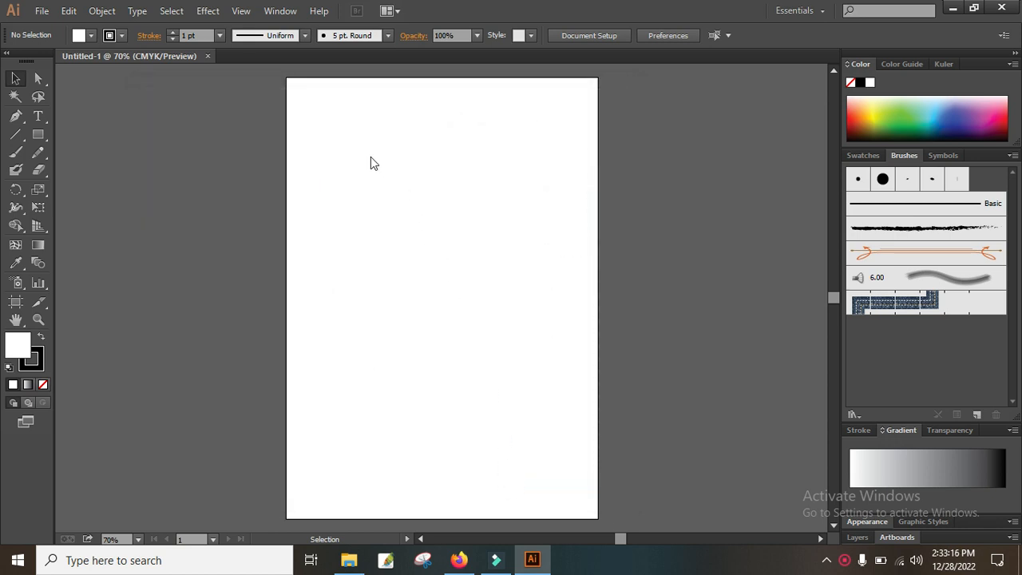
left_click(352, 152)
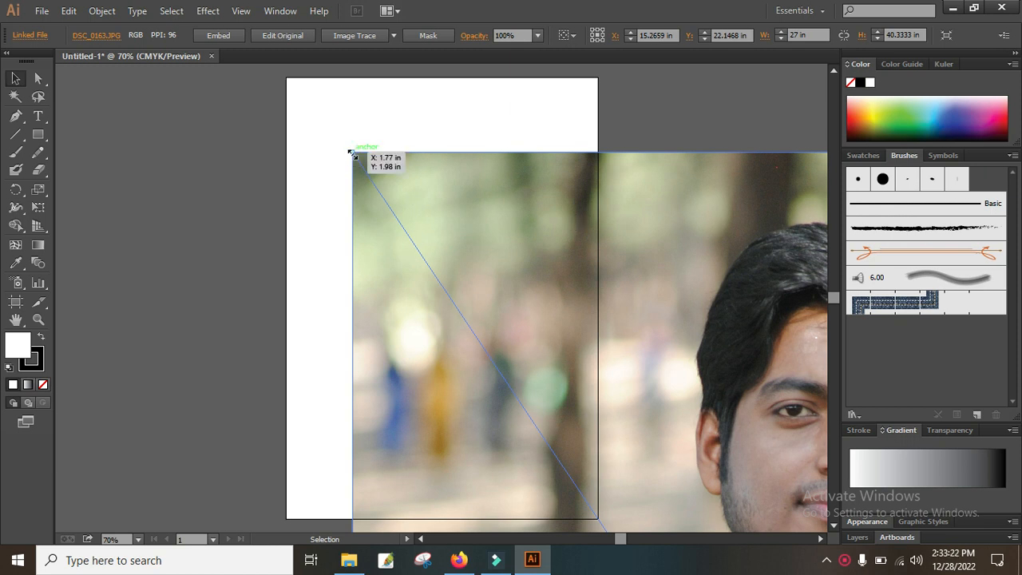
- Scale down the placed photo and align it with the artboard's upper edge so that it spans the full artboard width
left_click_drag(353, 154, 565, 330)
left_click_drag(702, 489, 391, 94)
left_click_drag(254, 76, 376, 159)
left_click_drag(600, 364, 494, 199)
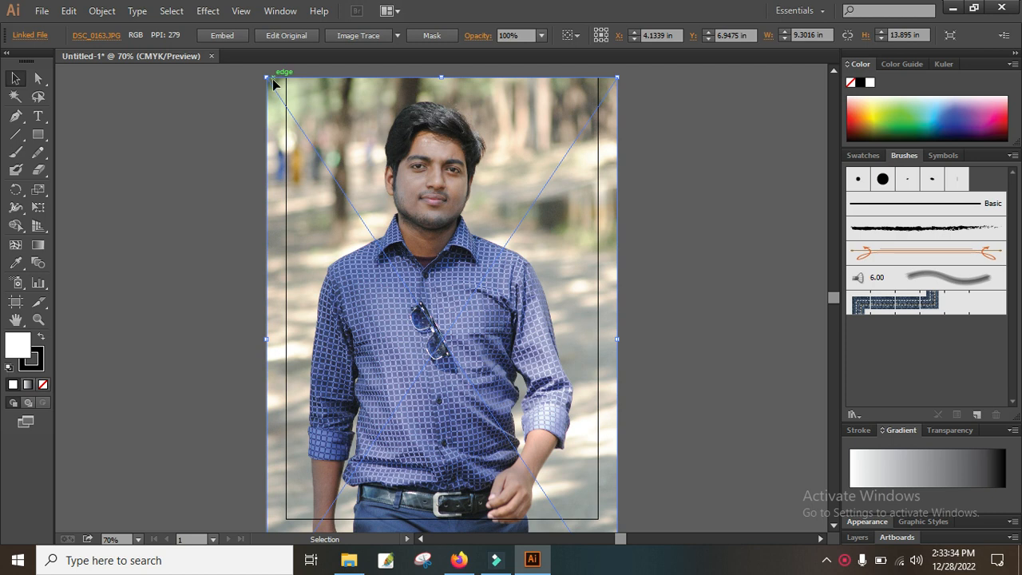
left_click_drag(269, 78, 280, 91)
mouse_move(391, 183)
left_mouse_down()
mouse_move(388, 158)
mouse_move(391, 168)
left_mouse_up()
left_click_drag(276, 86, 288, 91)
left_click_drag(414, 238, 413, 231)
left_click(693, 260)
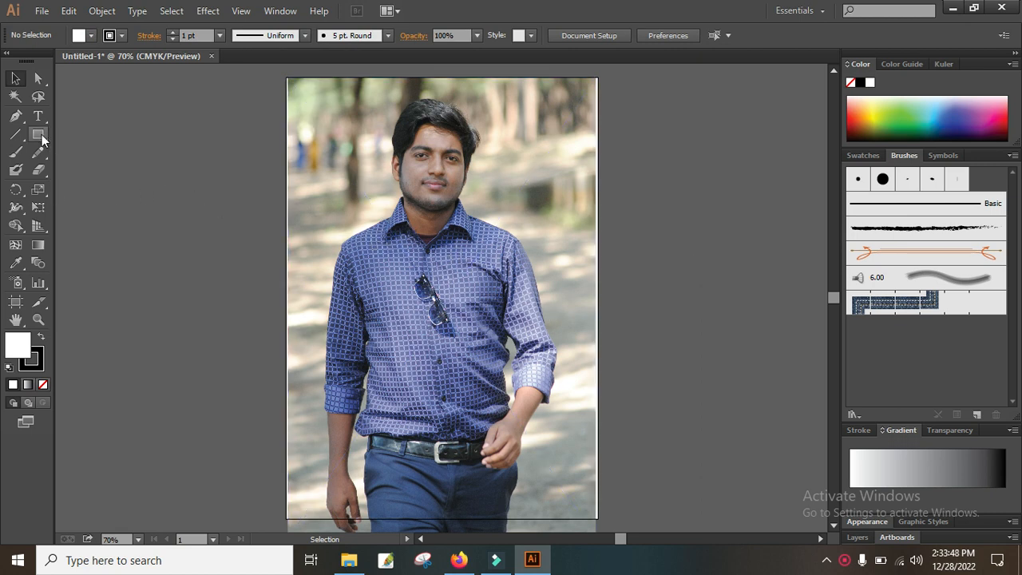
- Create a 7-sided polygon with a 0.6944 in radius on the empty canvas beside the photo and enlarge it slightly
left_click_drag(41, 136, 119, 186)
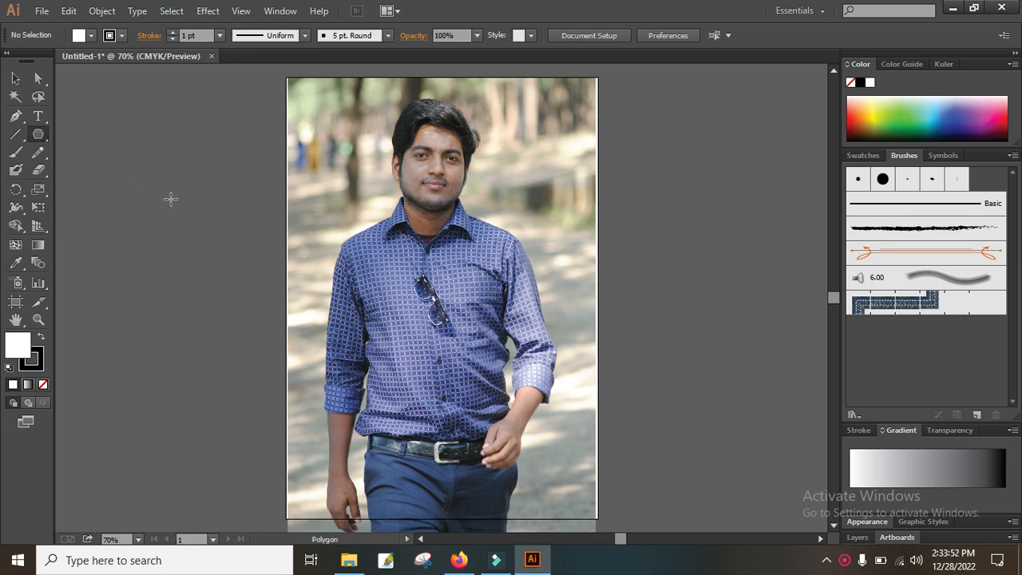
left_click(165, 192)
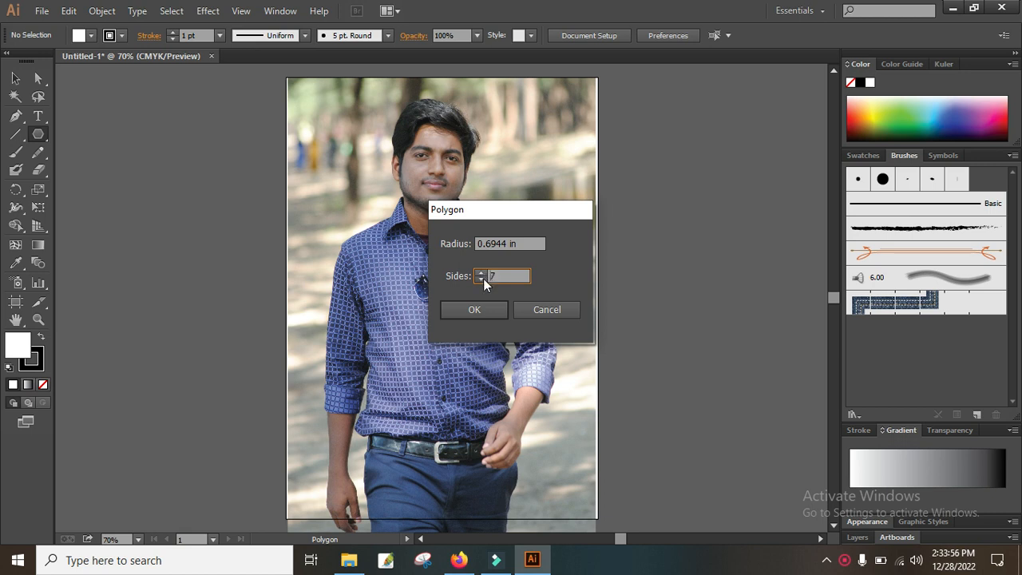
left_click(483, 306)
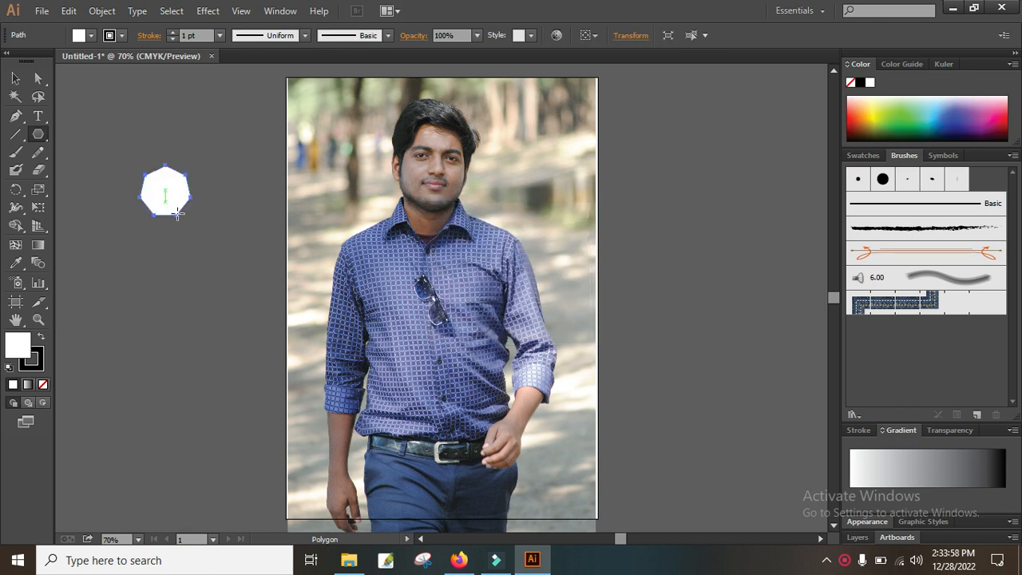
left_click(15, 78)
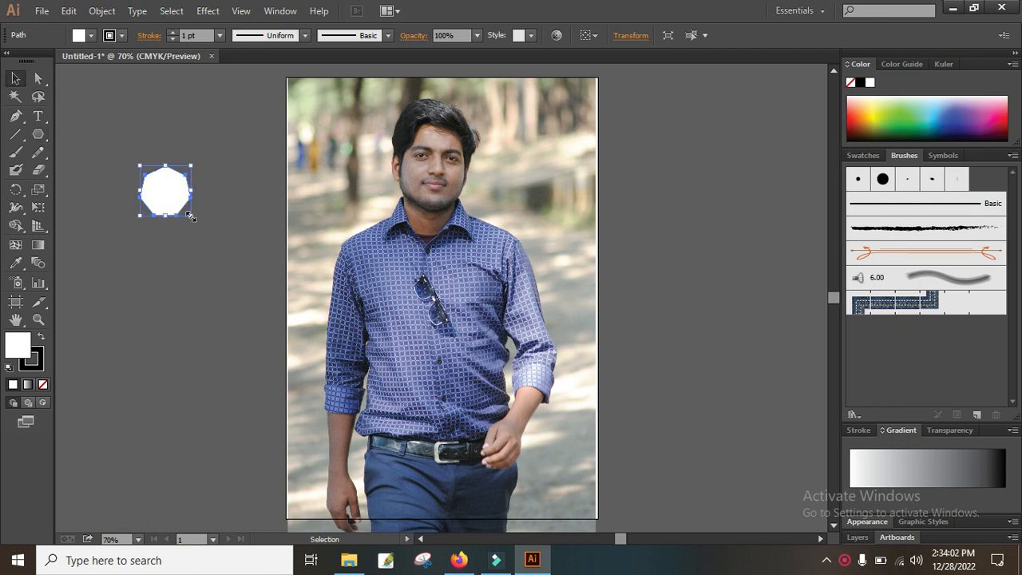
left_click_drag(190, 216, 207, 254)
left_click(208, 255)
- Duplicate the heptagon downwards at equal spacing to form a vertical column of five
left_click_drag(175, 188, 170, 219)
key("a")
key("ctrl+d")
key("ctrl+d")
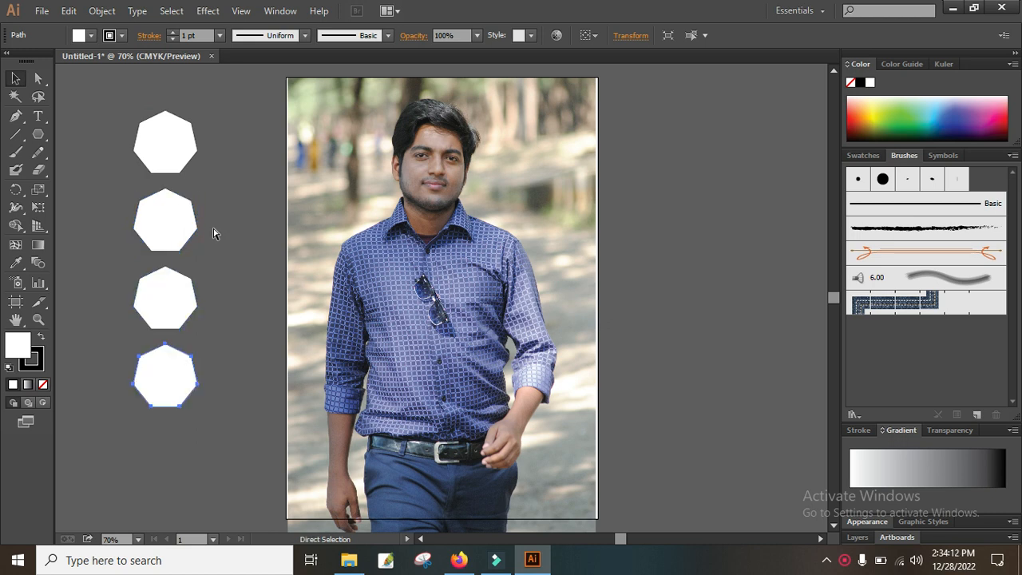
key("ctrl+d")
key("v")
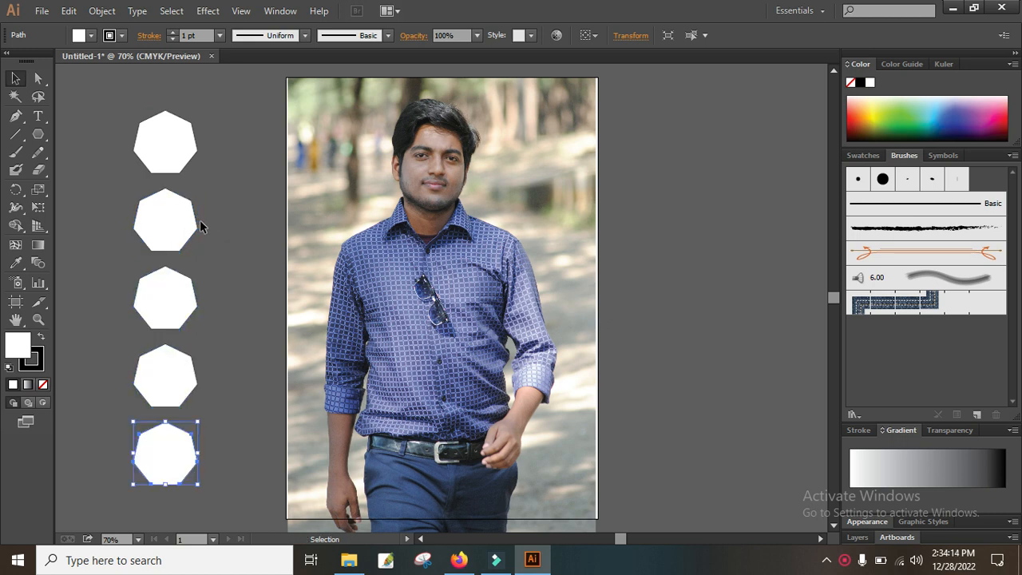
left_click(844, 559)
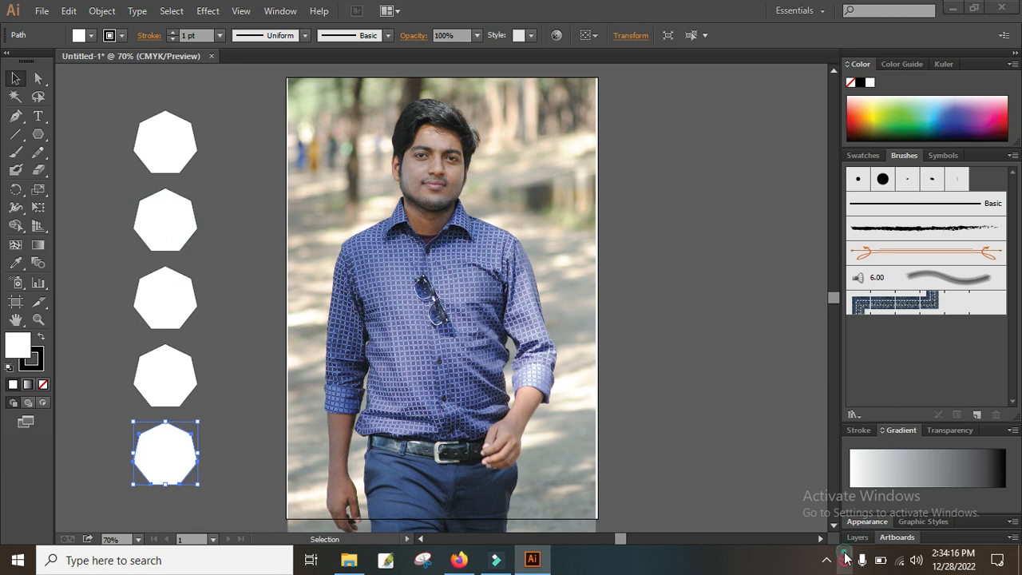
left_click(819, 530)
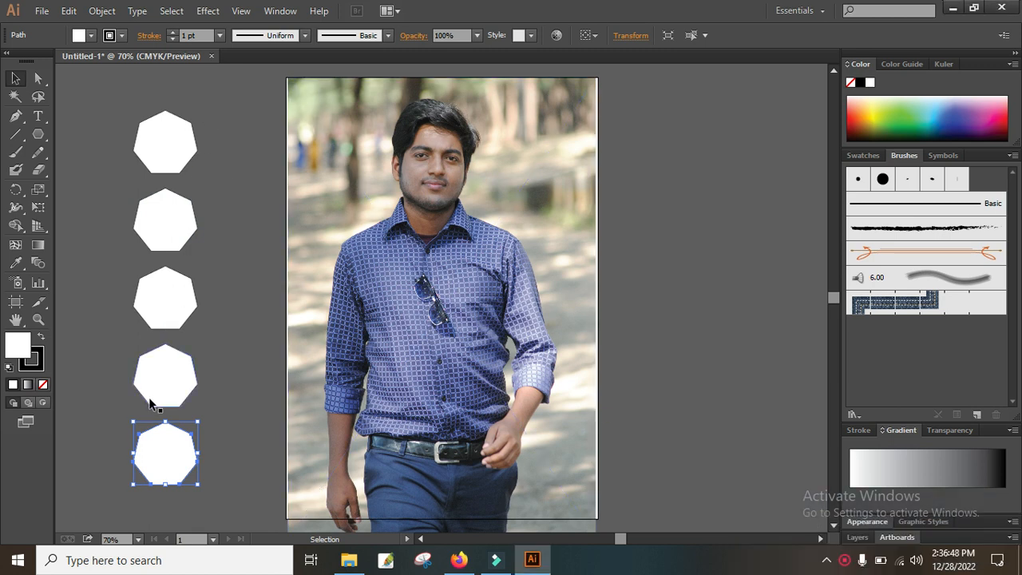
- Copy the heptagon column three times across, each copy one row lower, nudging the second column level with the first column's rows
left_click_drag(120, 108, 194, 506)
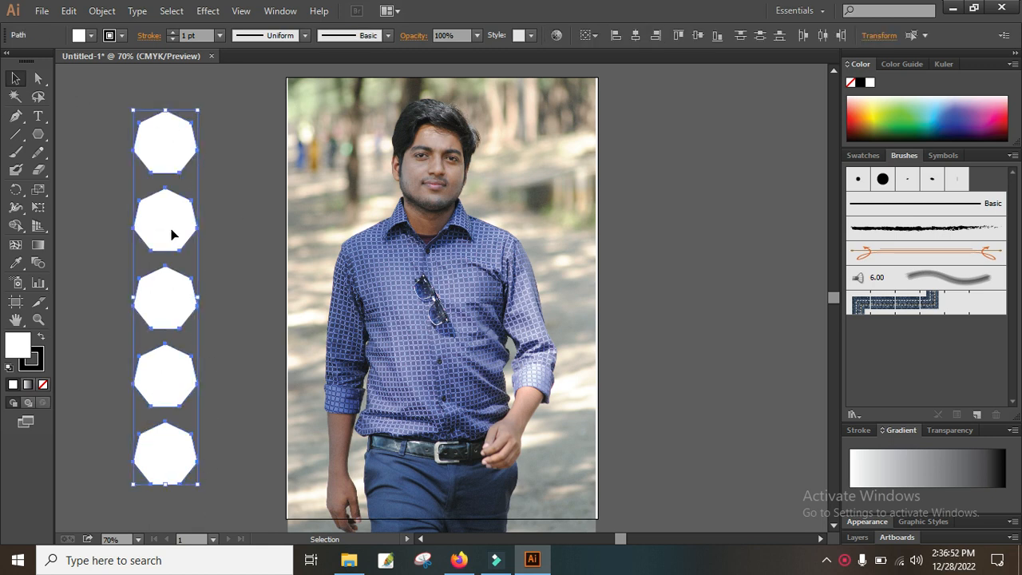
left_click_drag(171, 234, 239, 310)
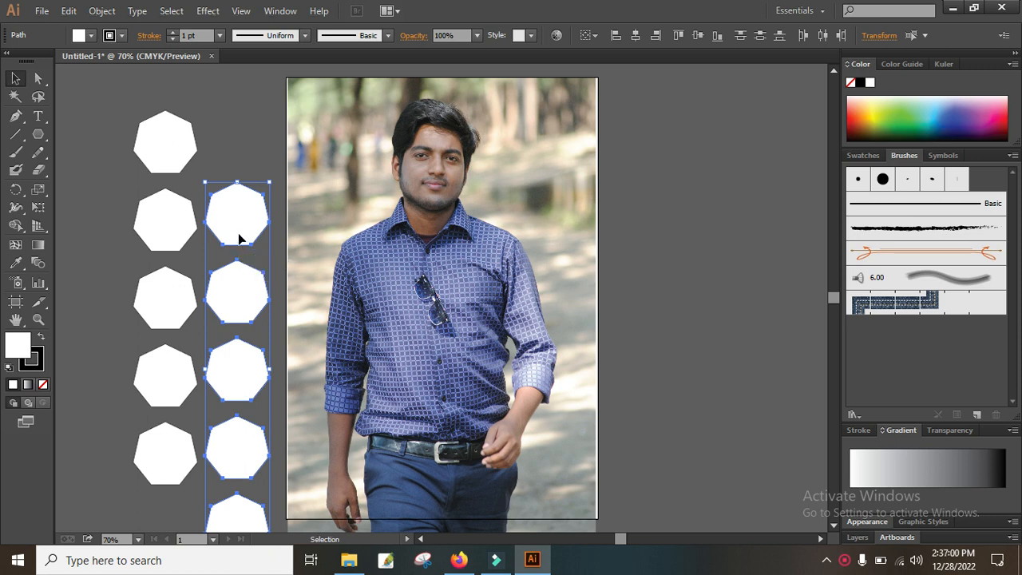
key("Down")
key("Down")
key("Down")
key("Down")
key("Down")
key("Down")
key("Down")
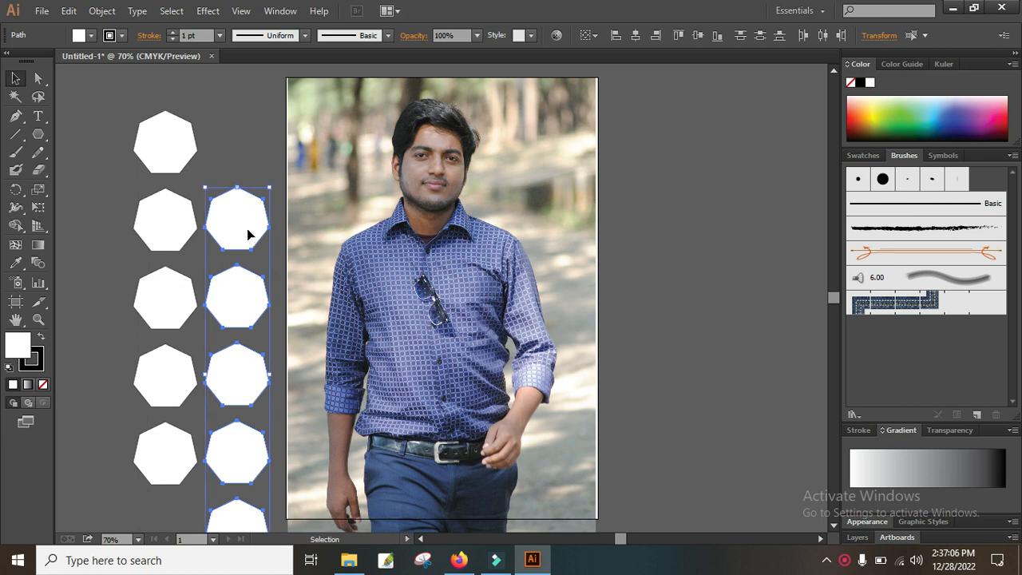
left_click_drag(247, 234, 334, 304)
key("ctrl+d")
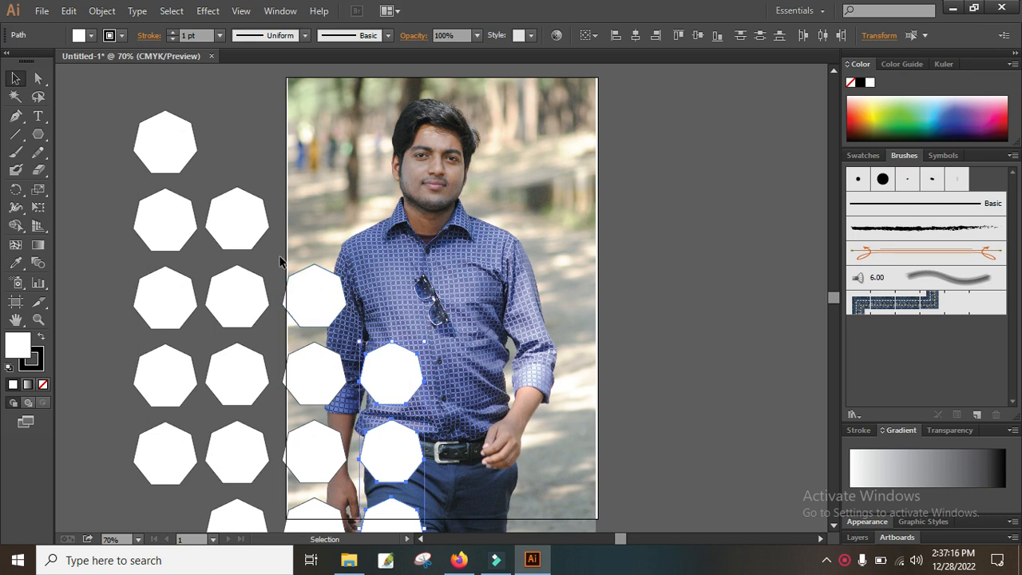
- Move the topmost heptagon of the first column to the top of the third column, level with the second row
left_click_drag(517, 298, 602, 182)
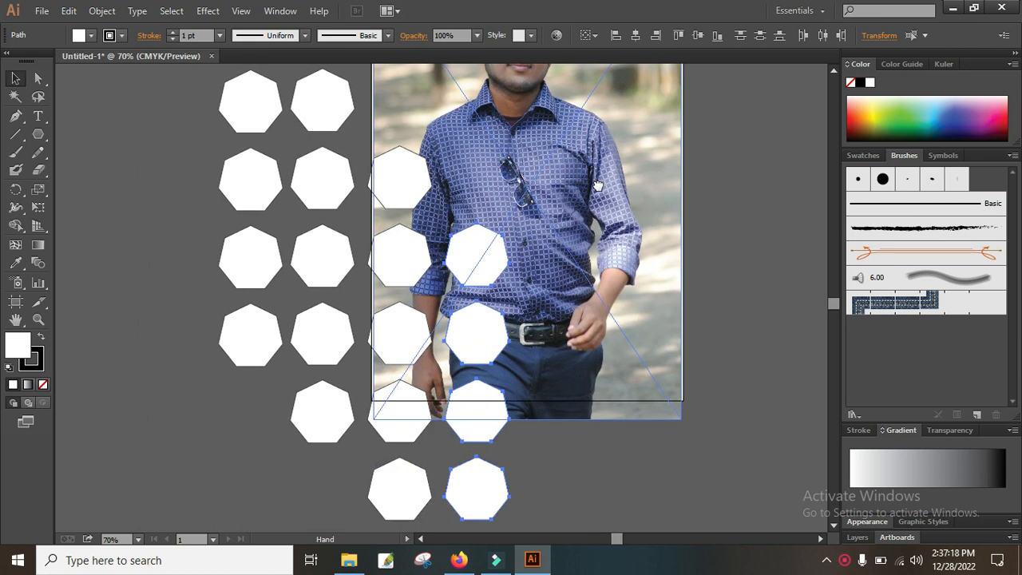
left_click_drag(339, 212, 335, 273)
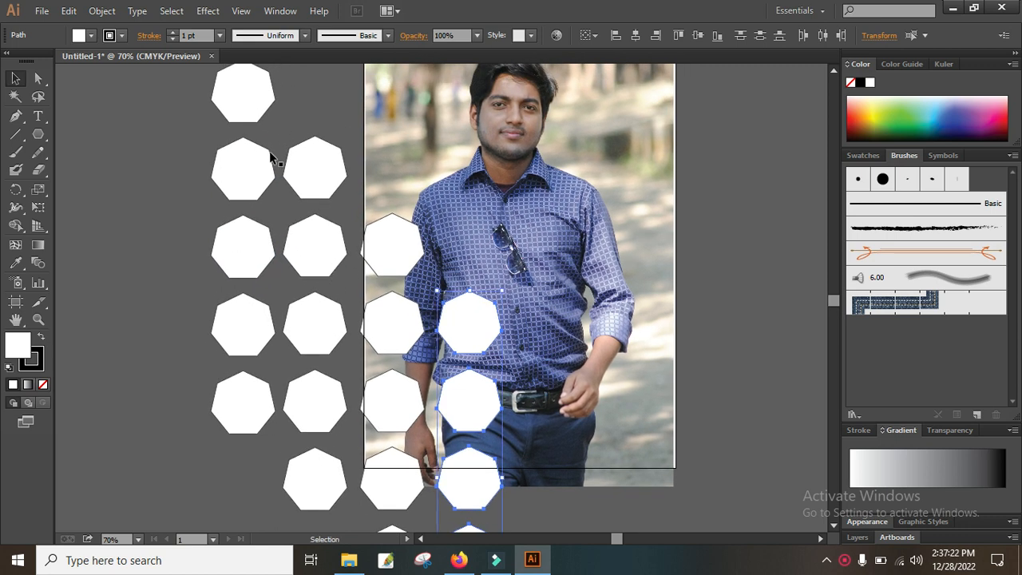
left_click_drag(250, 98, 398, 174)
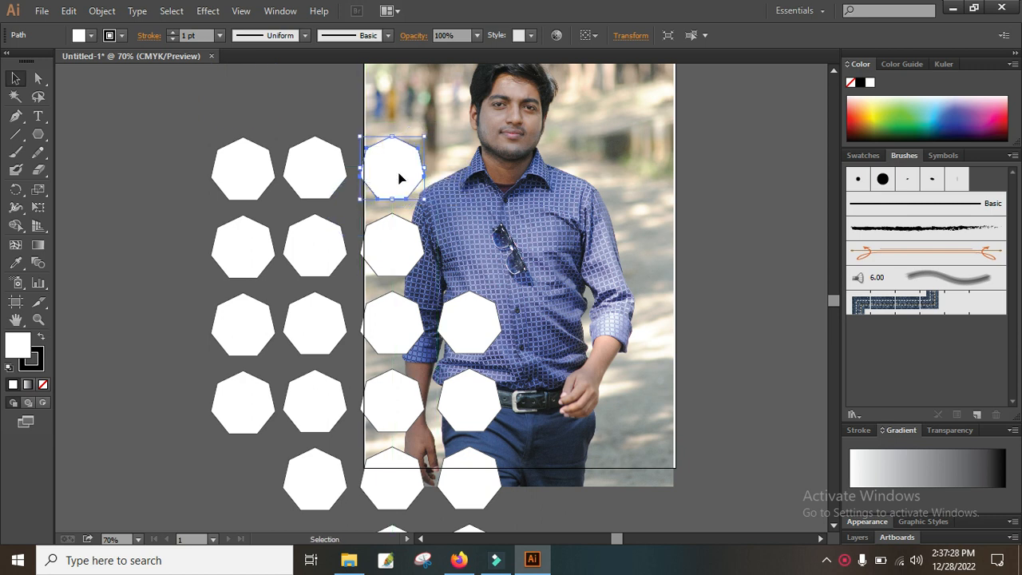
- Select the heptagons in the five upper rows without the photo and move them off the image onto the empty canvas
left_click_drag(155, 177, 389, 495)
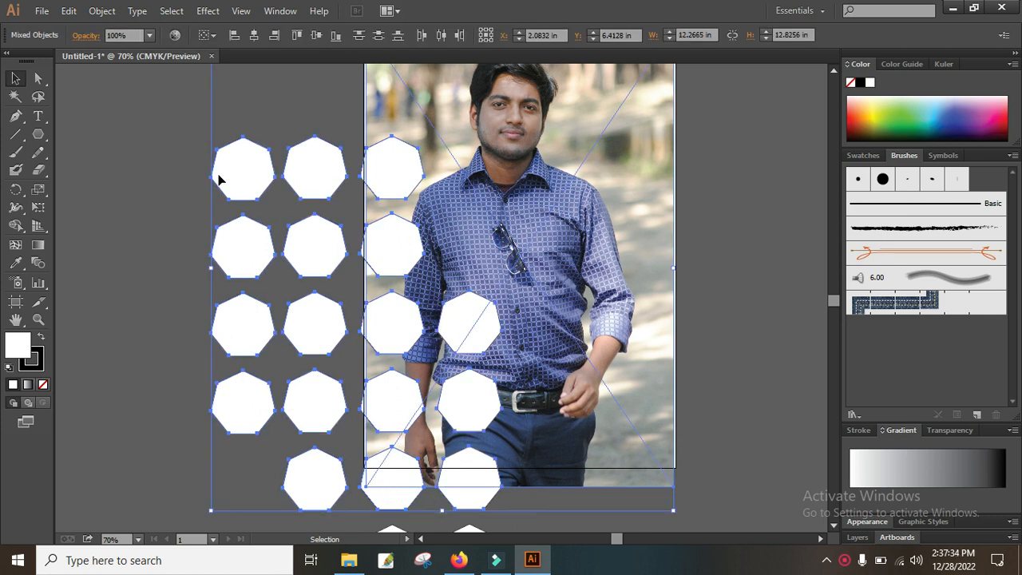
left_click(604, 224, "shift")
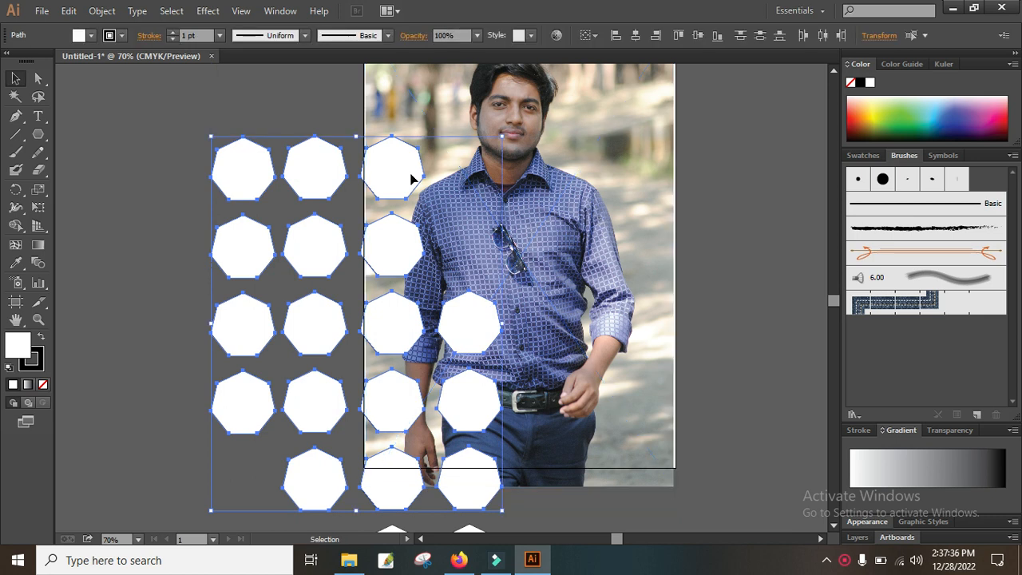
left_click_drag(315, 167, 264, 153)
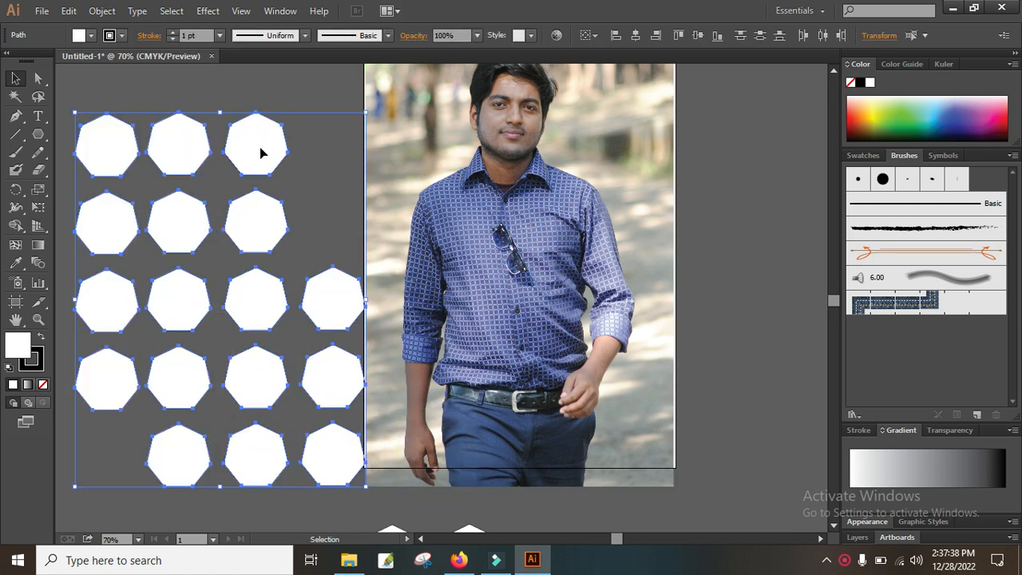
right_click(260, 152)
left_click(299, 219)
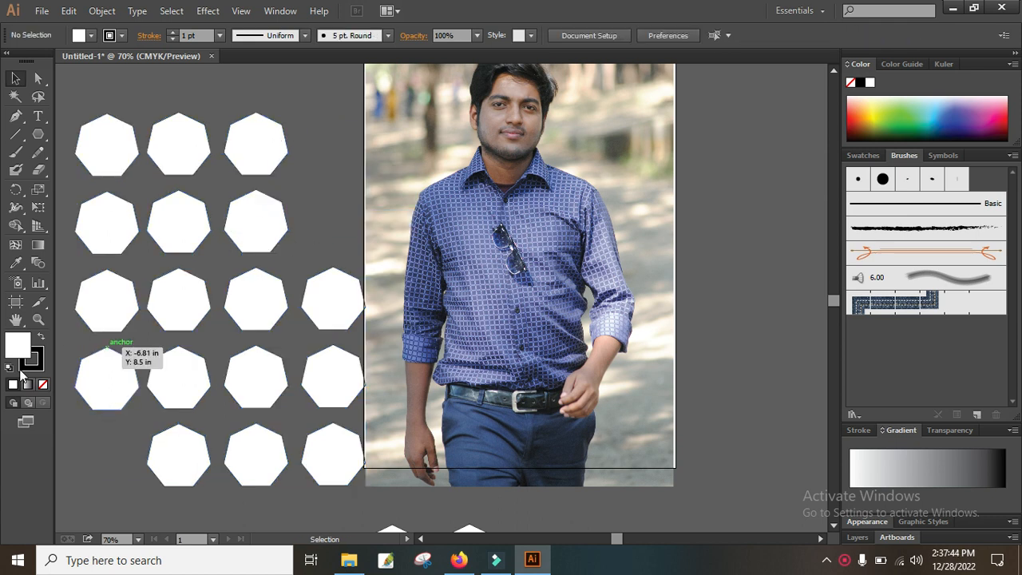
- Remove the stroke from all the heptagons beside the photo
left_click_drag(326, 105, 81, 461)
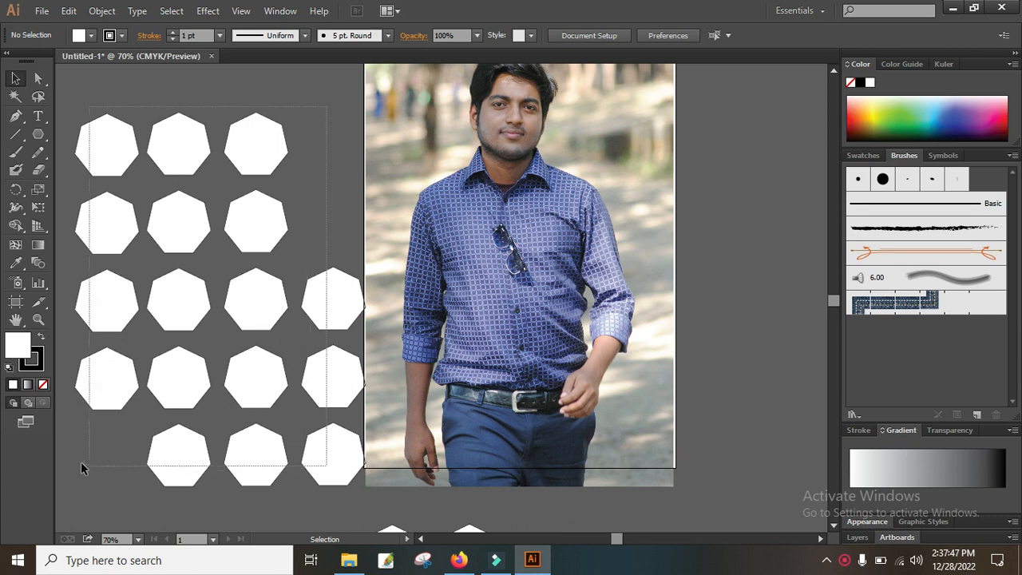
left_click(43, 384)
left_click(287, 83)
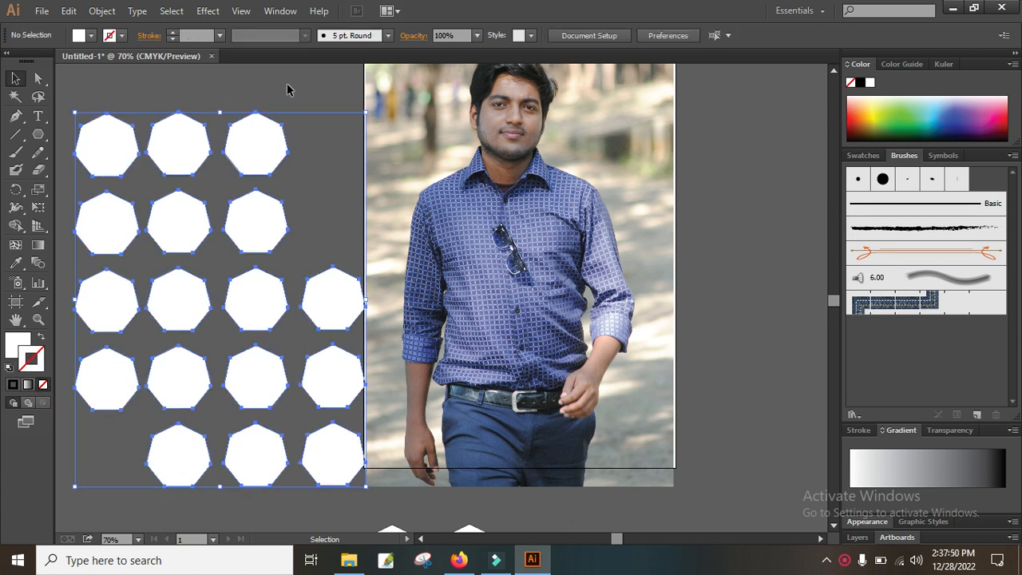
- Group the strokeless heptagons and position the group over the man in the photo
left_click_drag(323, 100, 96, 490)
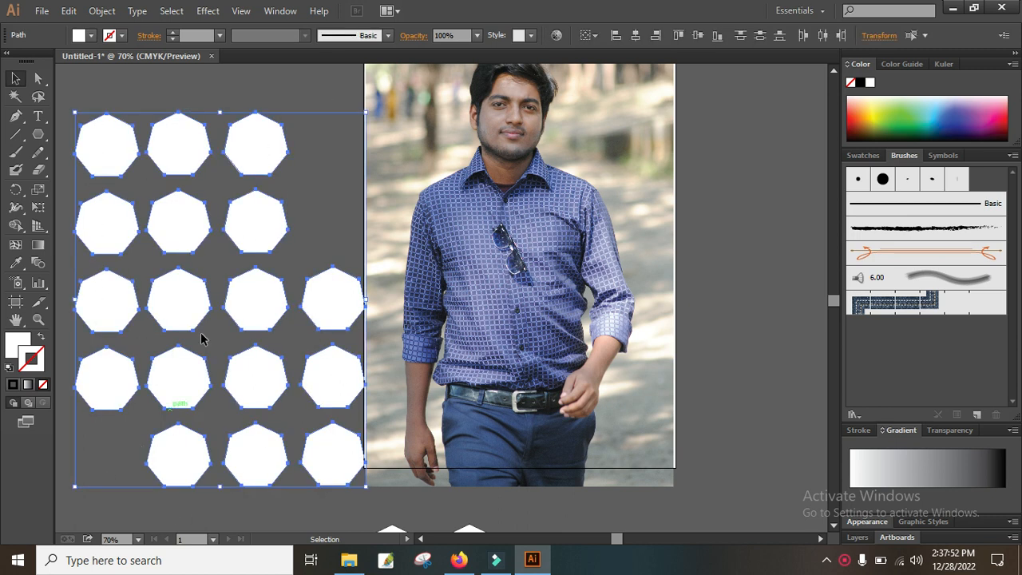
right_click(180, 232)
left_click(217, 296)
left_click_drag(247, 308, 556, 258)
left_click_drag(711, 274, 711, 358)
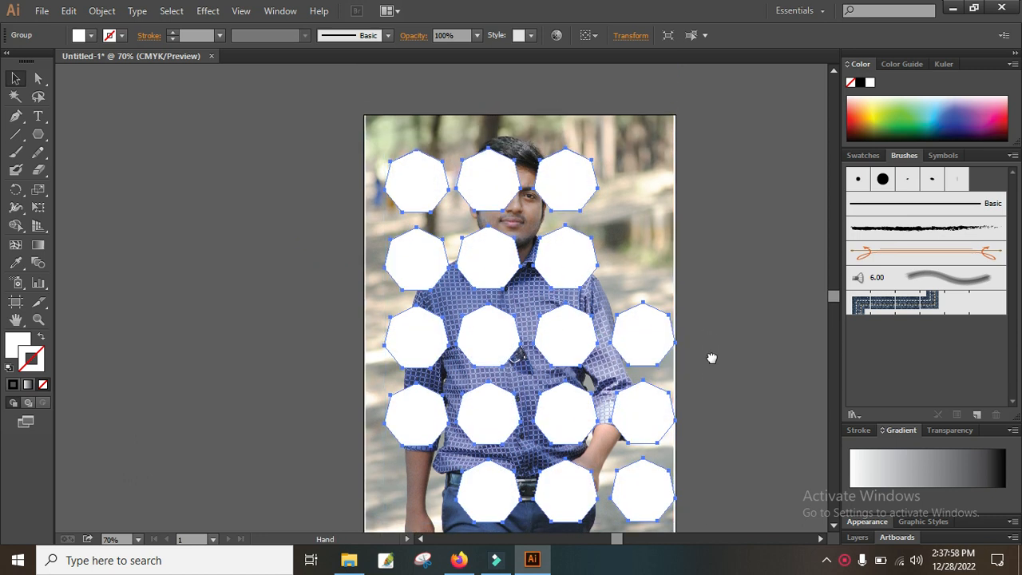
left_click_drag(563, 274, 584, 278)
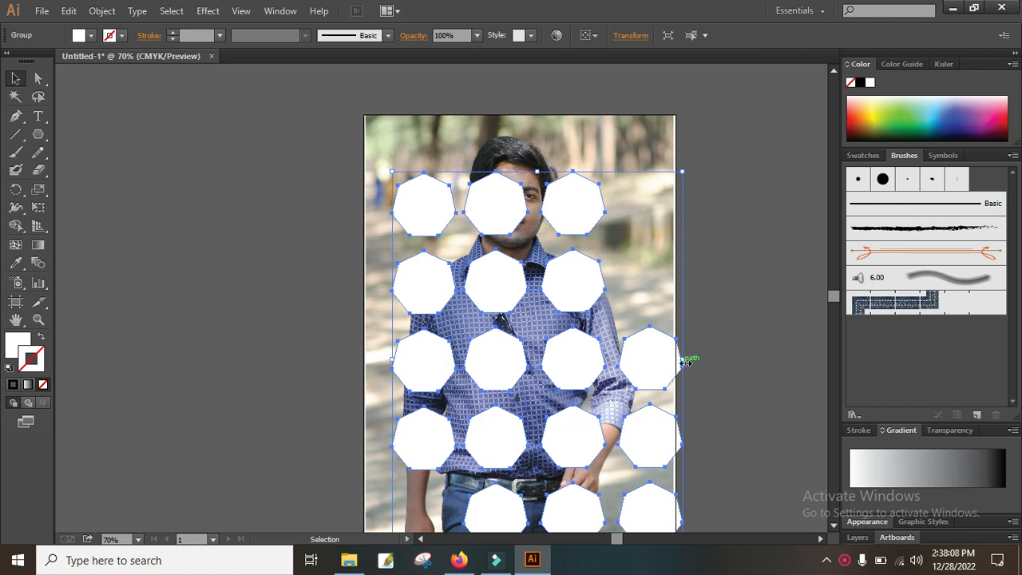
- Resize the heptagon group over the photo so its rows and columns span nearly the full height and width of the image
left_click_drag(682, 360, 668, 365)
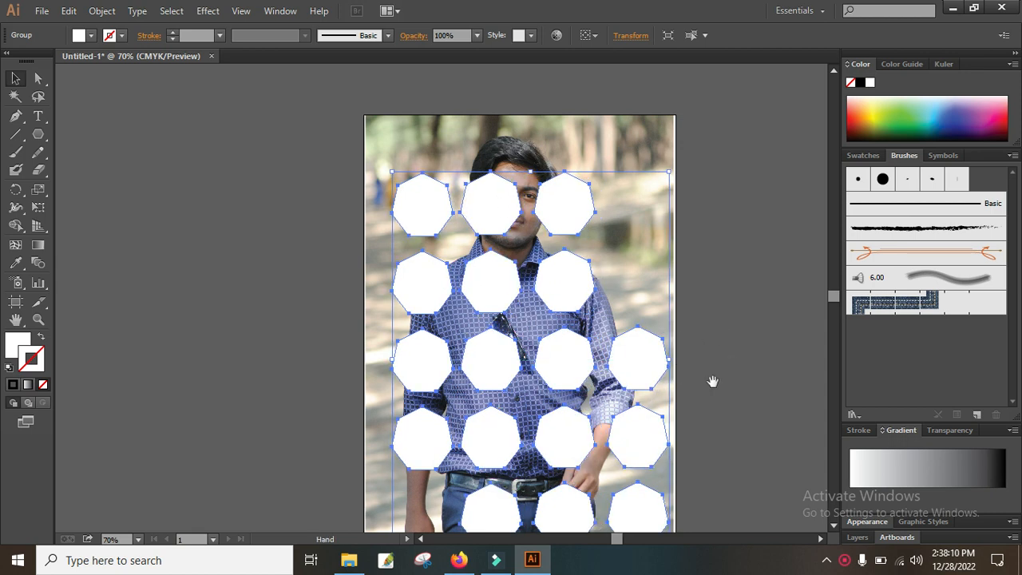
scroll(707, 342, "down", 1)
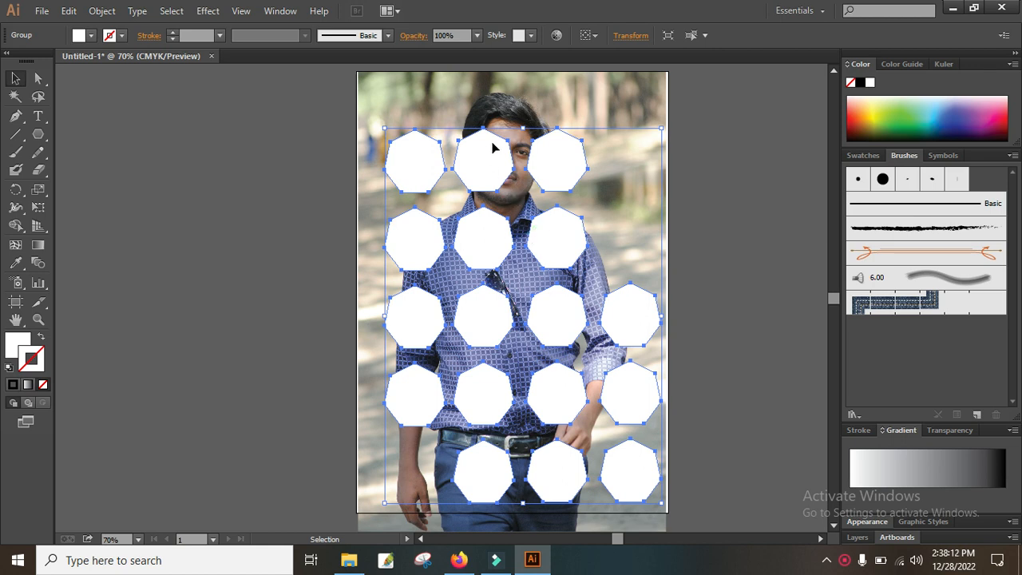
mouse_move(525, 128)
left_mouse_down()
mouse_move(522, 82)
mouse_move(522, 130)
left_mouse_up()
left_click_drag(384, 345, 370, 344)
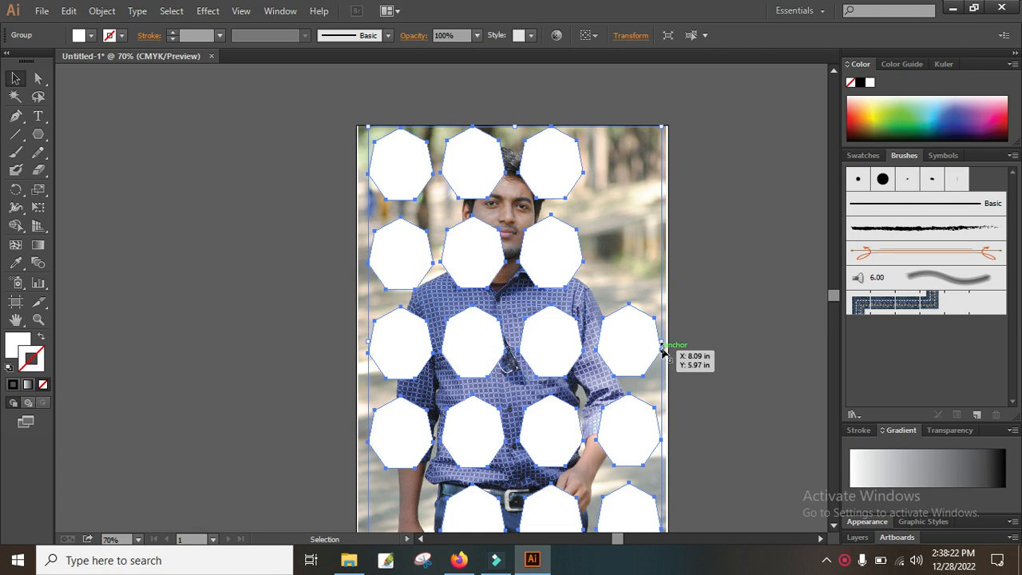
left_click_drag(663, 341, 664, 341)
left_click_drag(708, 386, 693, 263)
left_click_drag(498, 436, 503, 463)
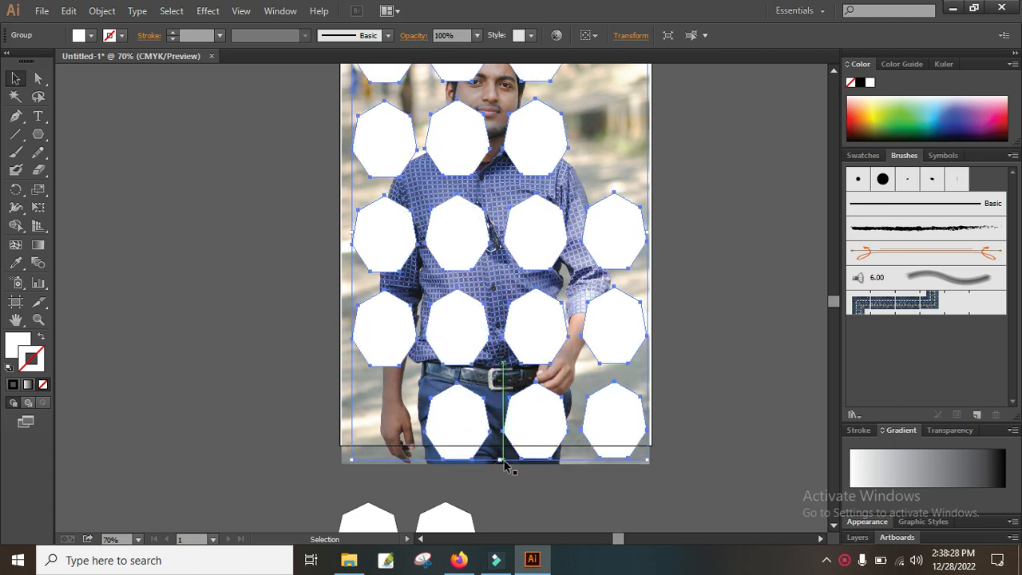
left_click_drag(685, 297, 701, 344)
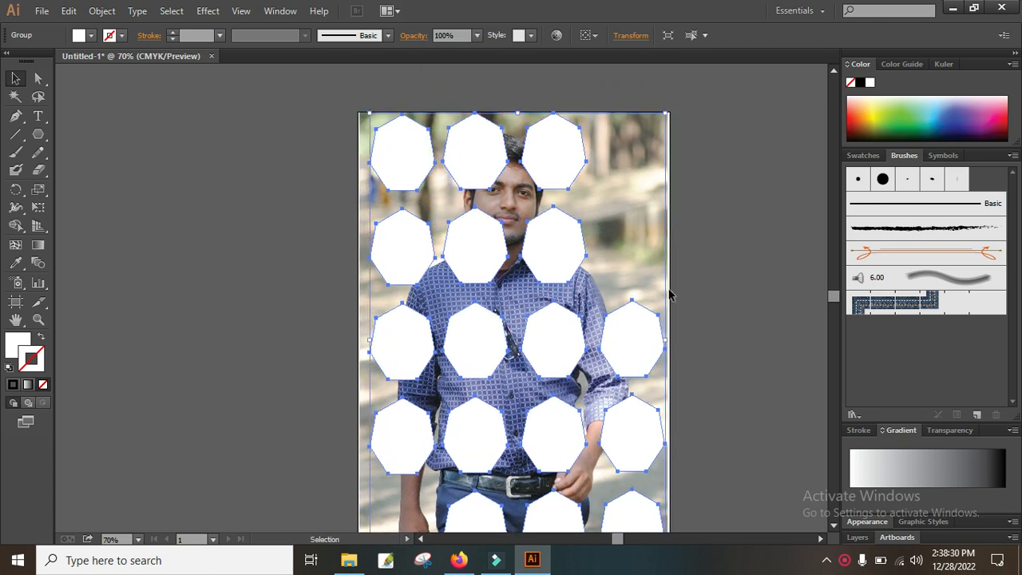
- Try to make a clipping mask from the plain heptagon group and the photo, undo it, and clear the selection
left_click(753, 244)
left_click(544, 260)
left_click(516, 296, "shift")
right_click(557, 244)
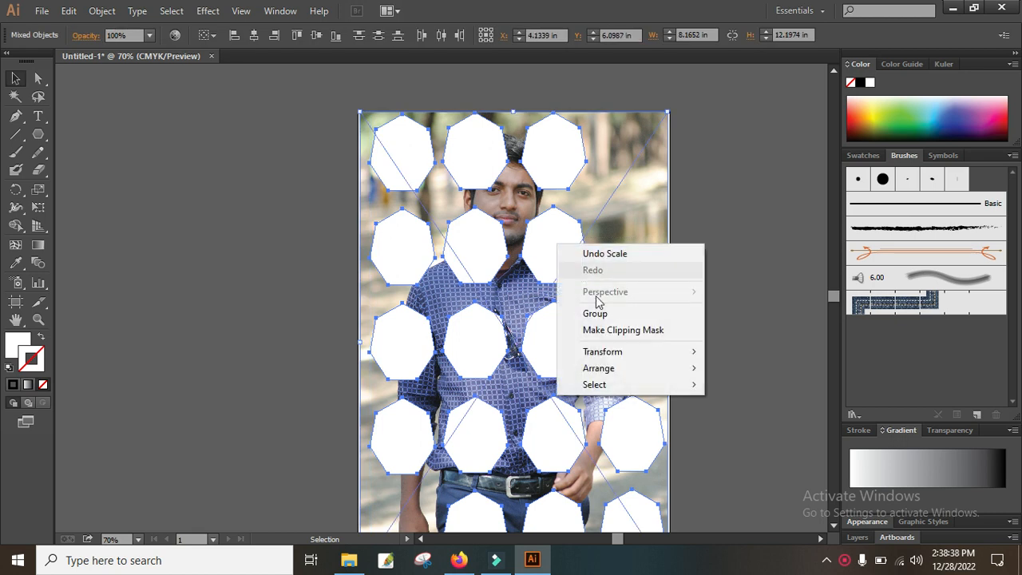
left_click(610, 330)
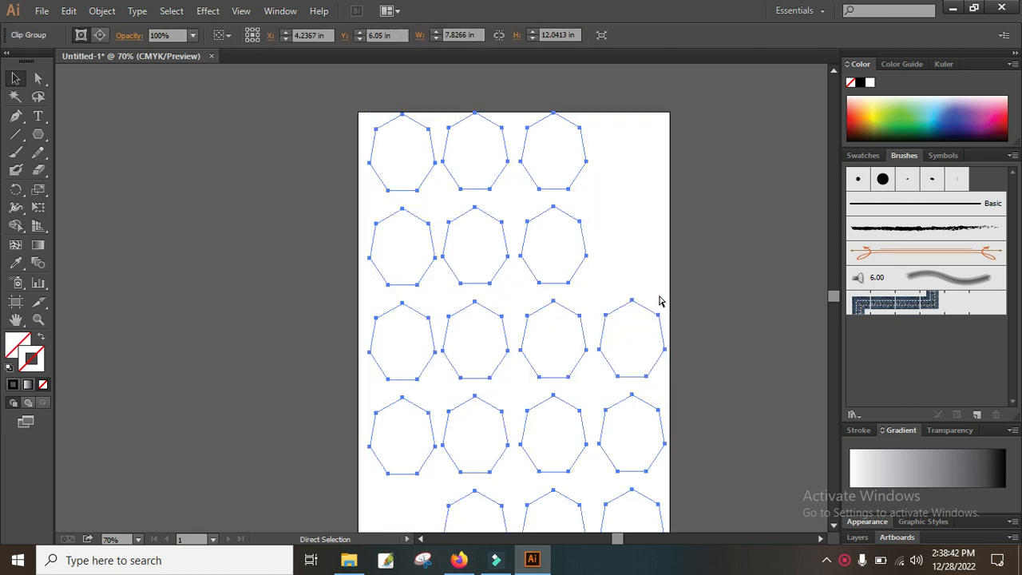
key("ctrl+z")
left_click(681, 245)
left_click(548, 237)
left_click(736, 209)
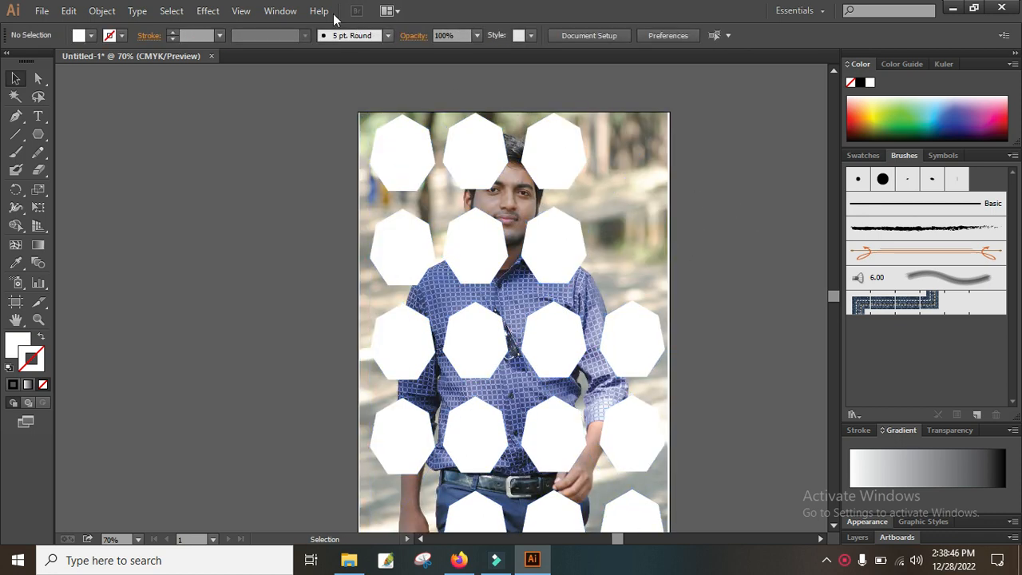
- Show the Pathfinder options and turn the heptagon group over the photo into a compound shape
left_click(279, 10)
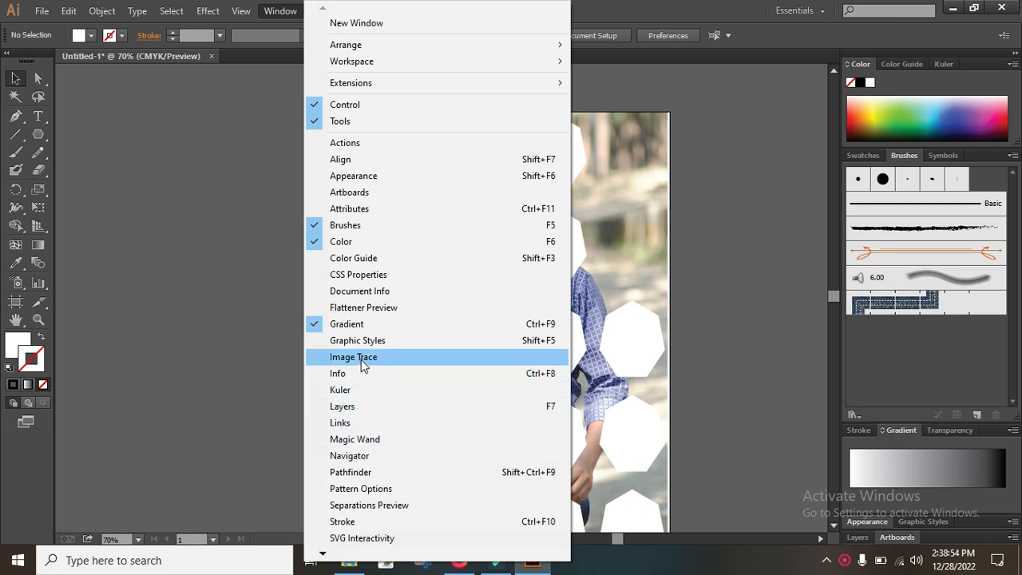
mouse_move(323, 554)
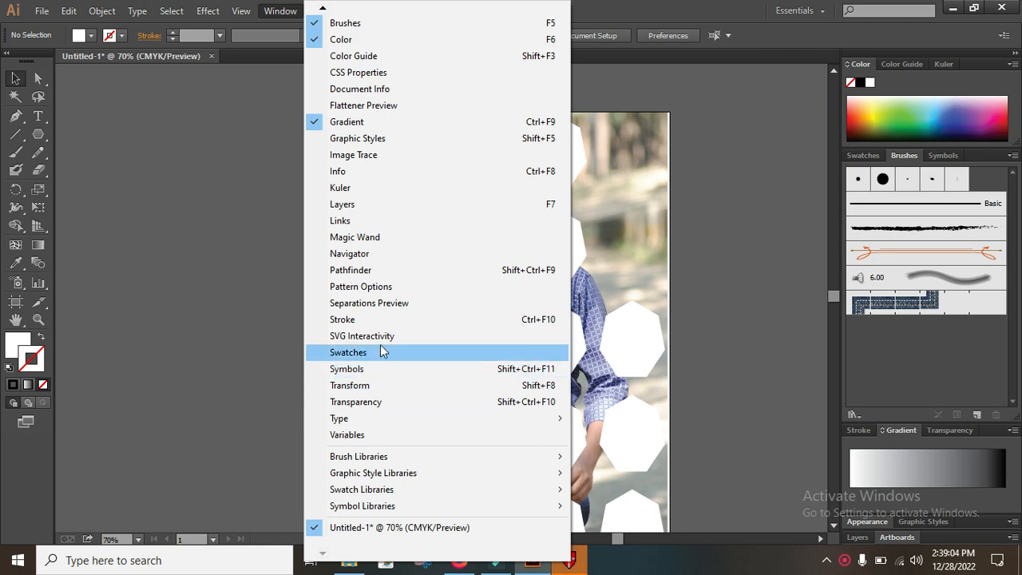
left_click(378, 275)
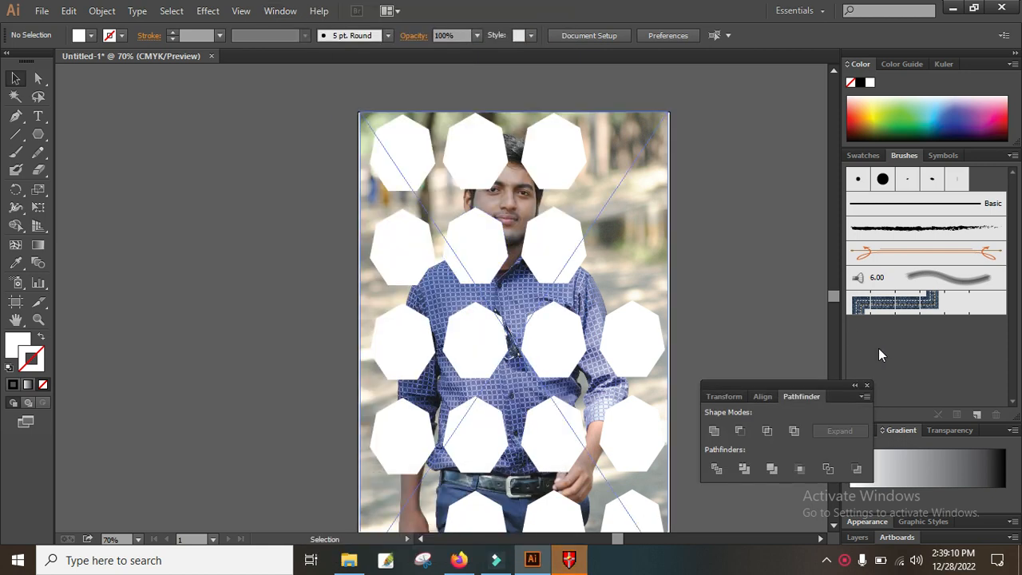
left_click(555, 255)
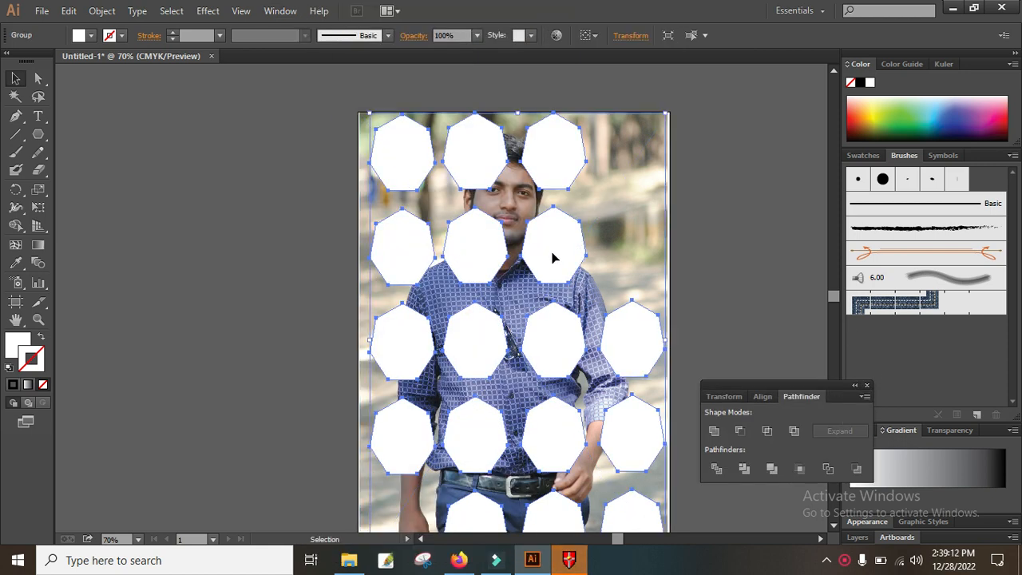
left_click(864, 397)
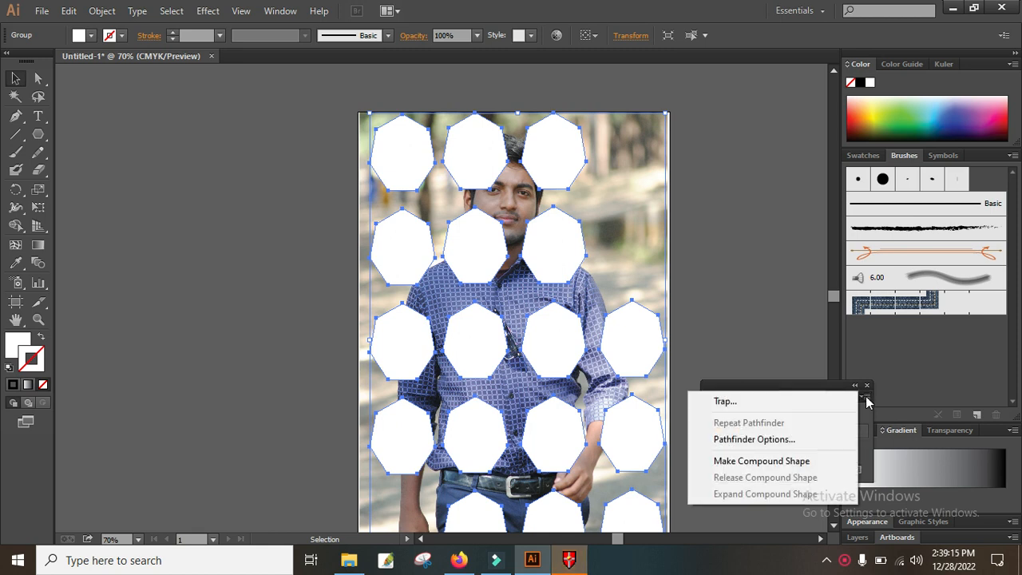
left_click(783, 465)
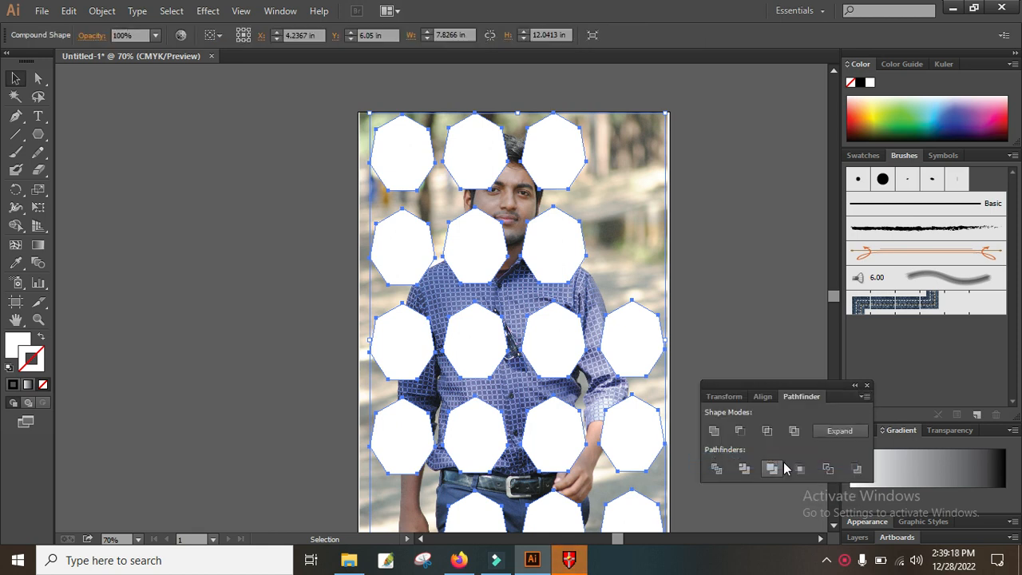
left_click(754, 246)
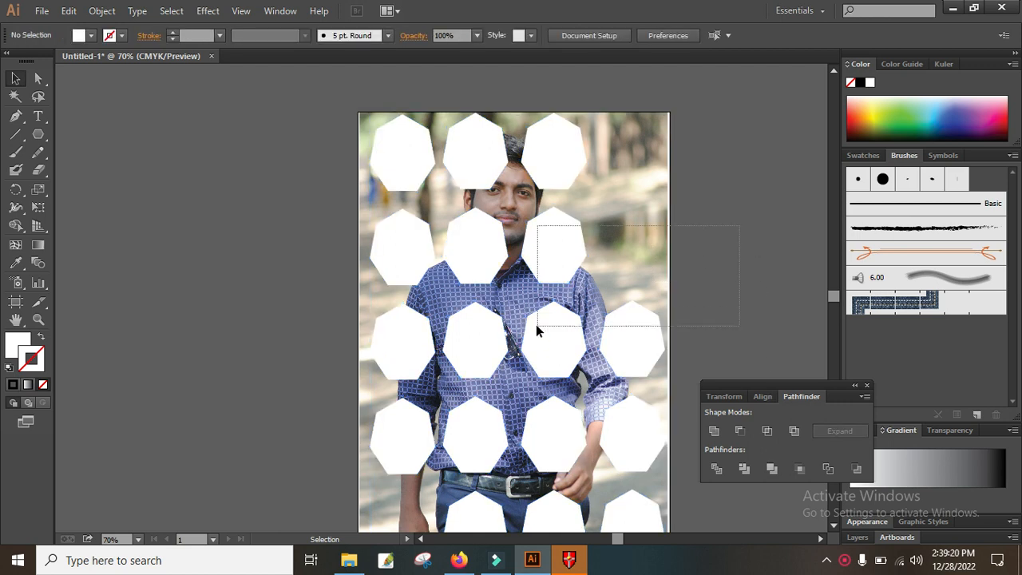
- Select all the artwork and make a clipping mask so the photo shows only through the heptagons
key("ctrl+a")
right_click(575, 265)
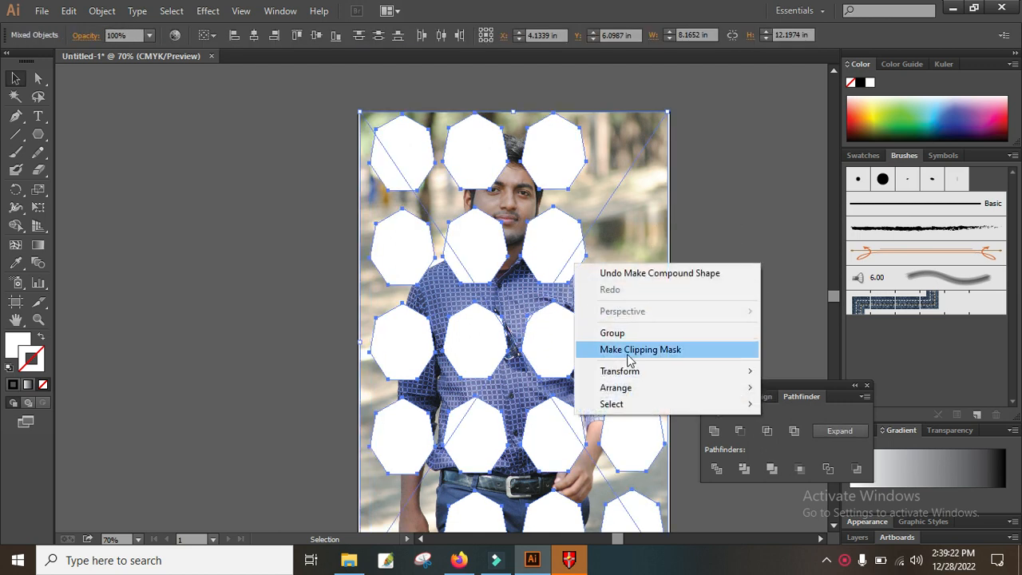
left_click(631, 350)
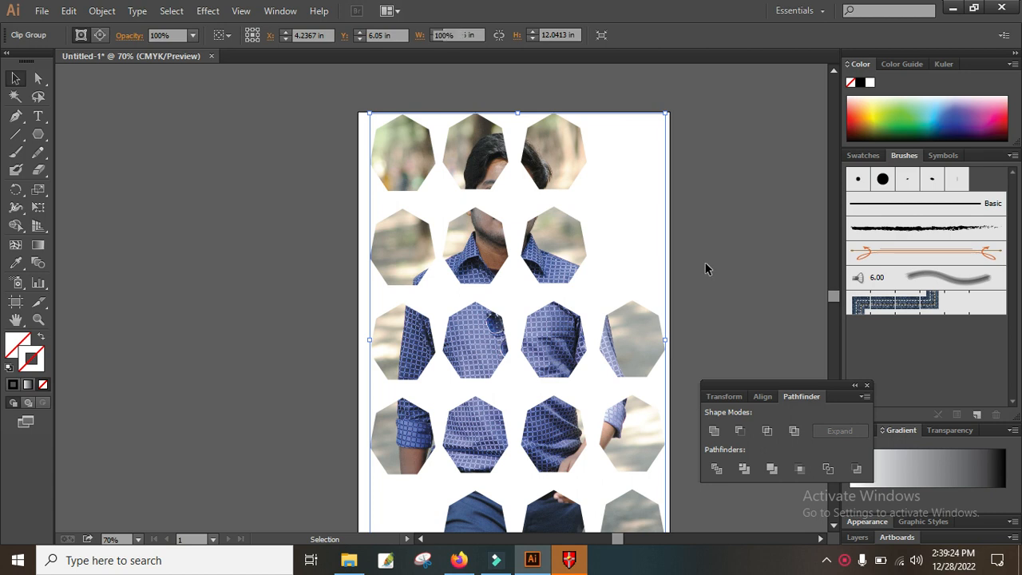
left_click(705, 262)
- Shift the clipped heptagon group slightly right and down on the artboard, to about X 4.53 in and Y 6.26 in
left_click_drag(564, 250, 534, 279)
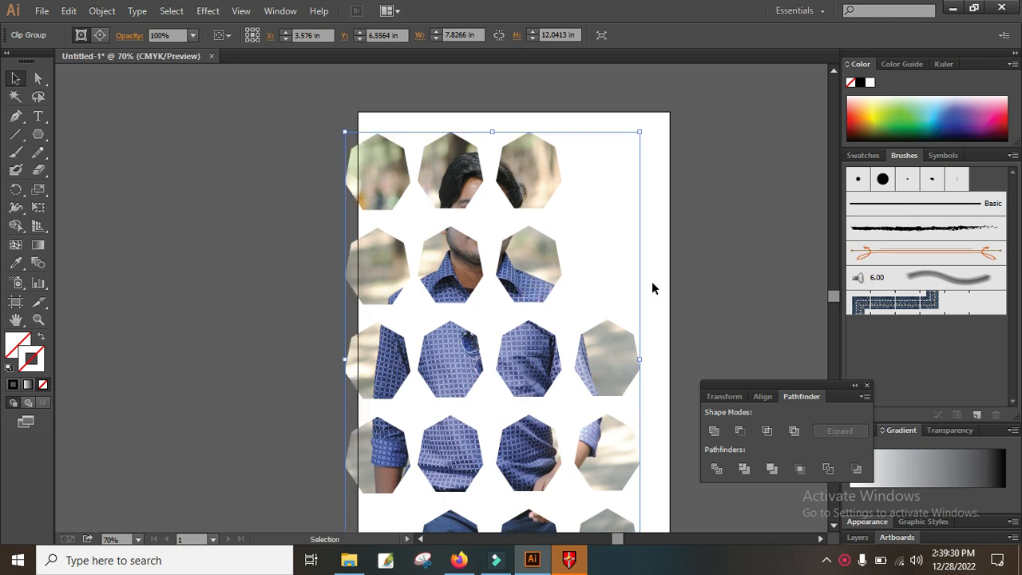
mouse_move(542, 269)
left_mouse_down()
mouse_move(572, 258)
mouse_move(548, 260)
left_mouse_up()
left_click_drag(592, 352, 564, 303)
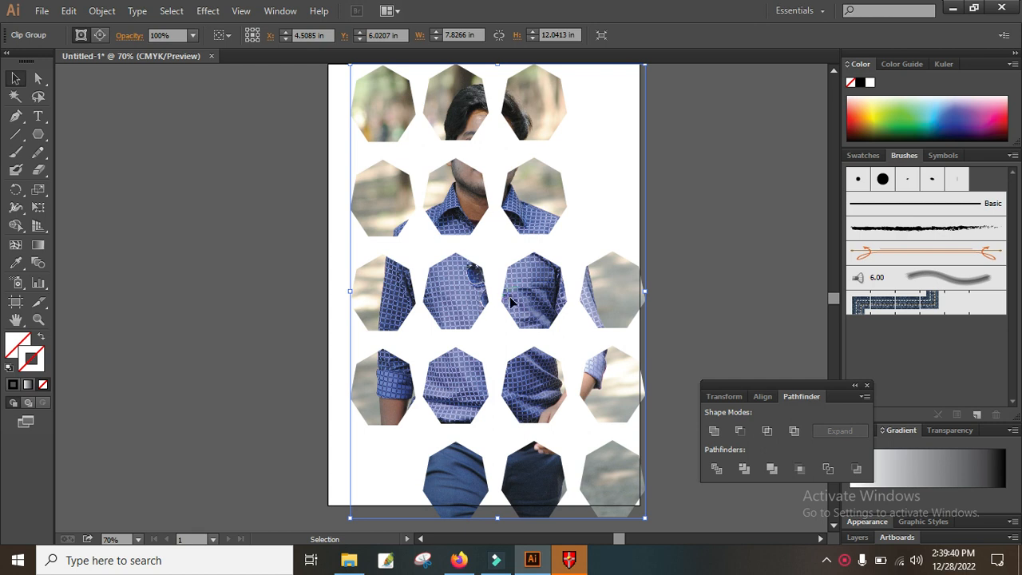
left_click_drag(541, 313, 542, 323)
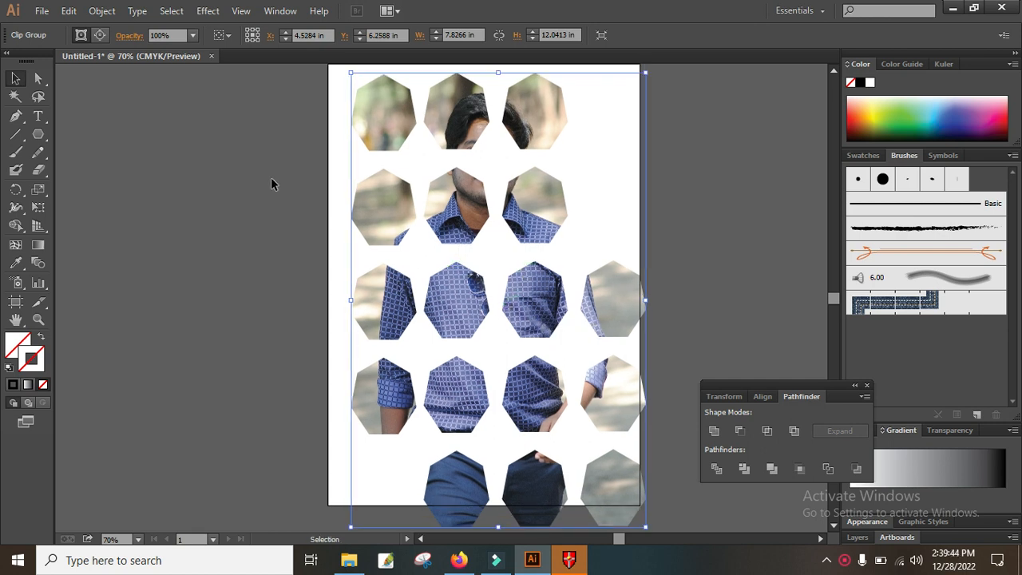
- Select the three leftover white heptagons below the artboard and delete them
left_click(39, 82)
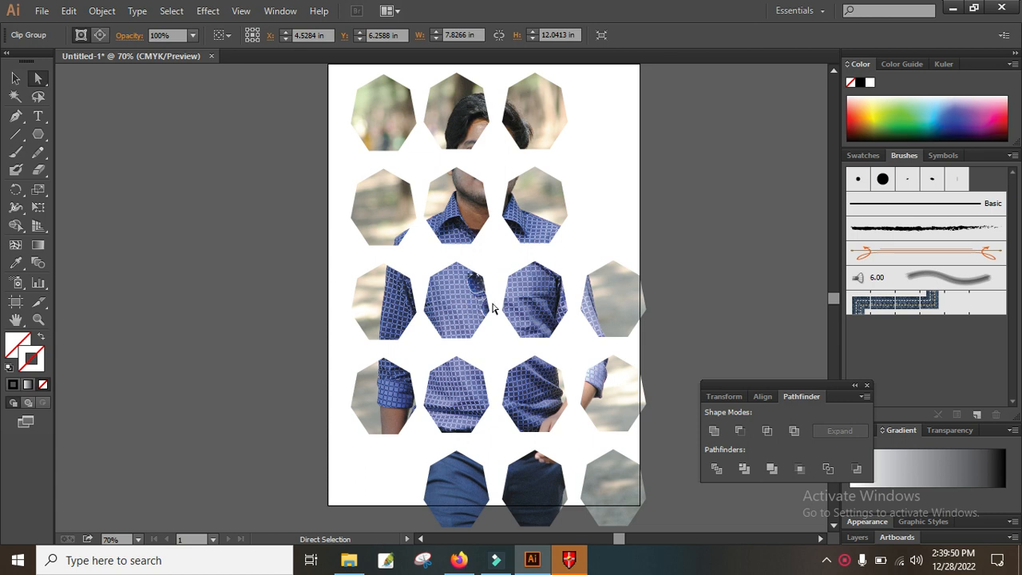
key("z")
left_click(465, 228, "alt")
left_click(528, 271, "alt")
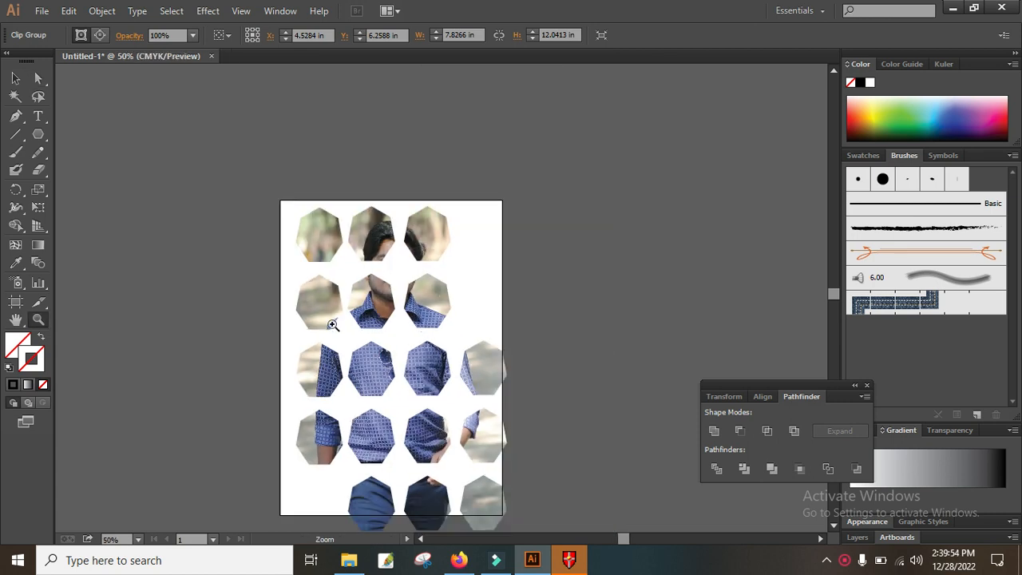
left_click(16, 79)
key("space")
left_click_drag(383, 312, 407, 230)
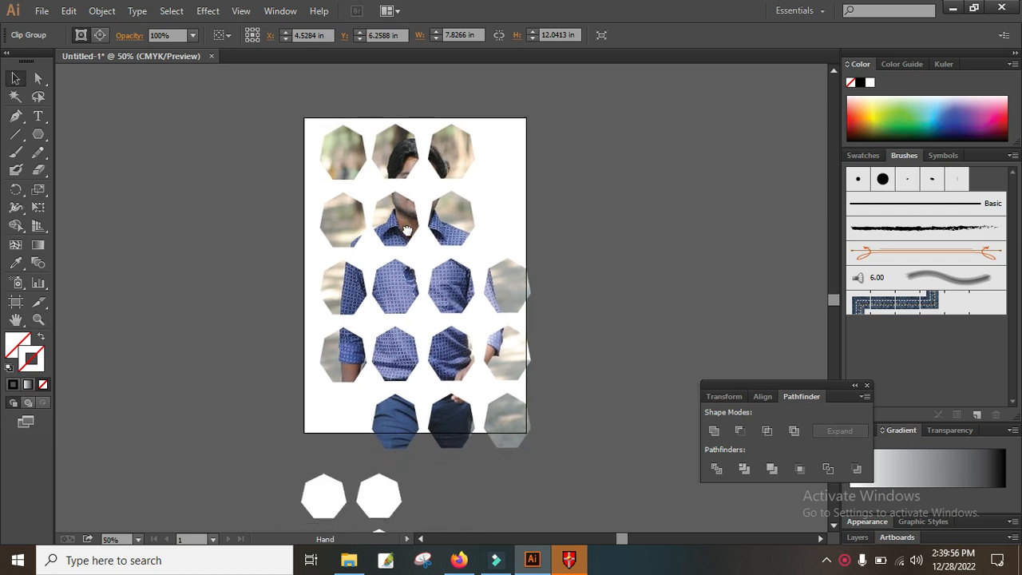
left_click_drag(415, 343, 427, 295)
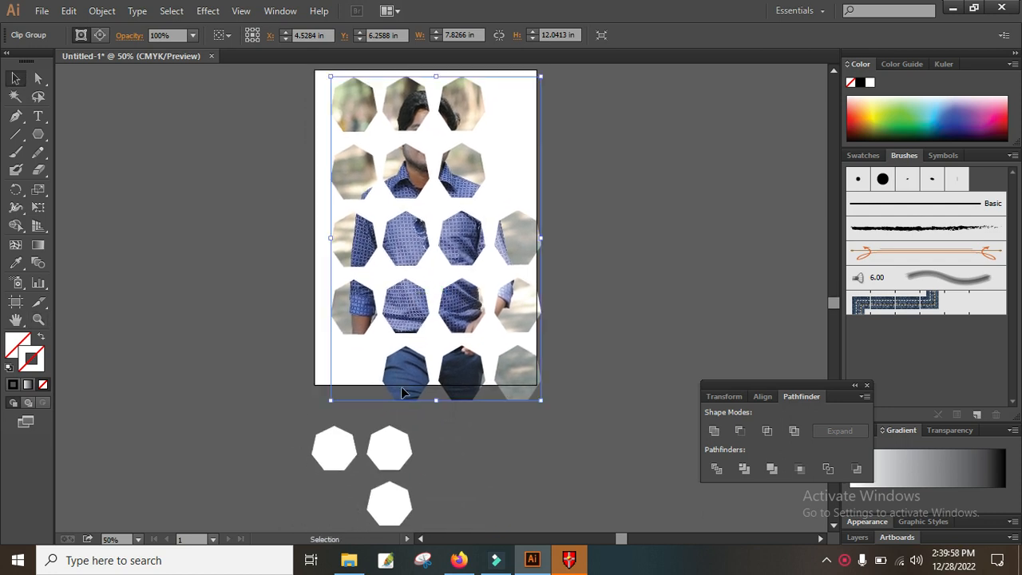
left_click_drag(284, 447, 467, 508)
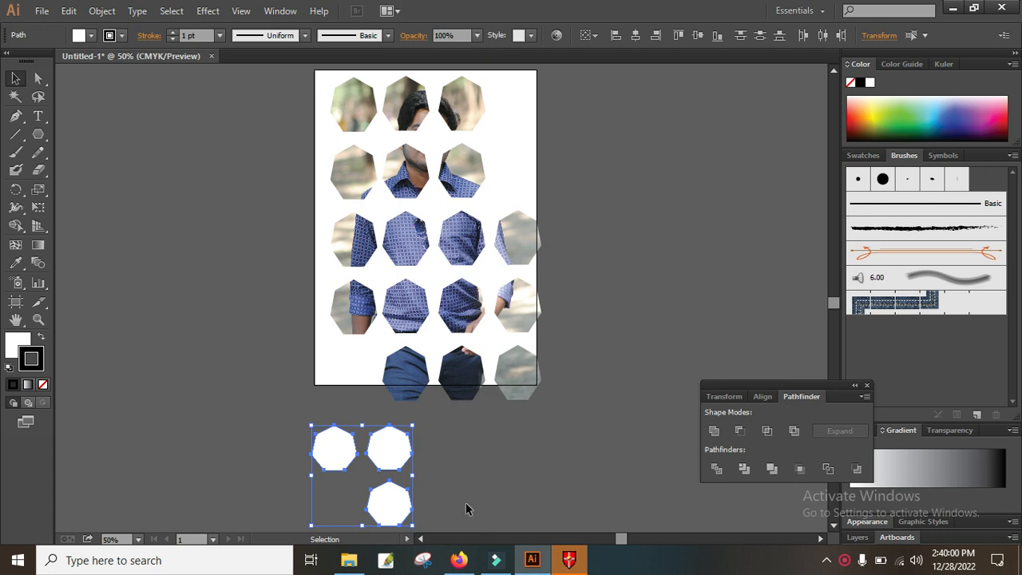
key("Delete")
- Move the whole clipped heptagon group lower on the artboard, to about X 4.47 in and Y 6.92 in
left_click(405, 316)
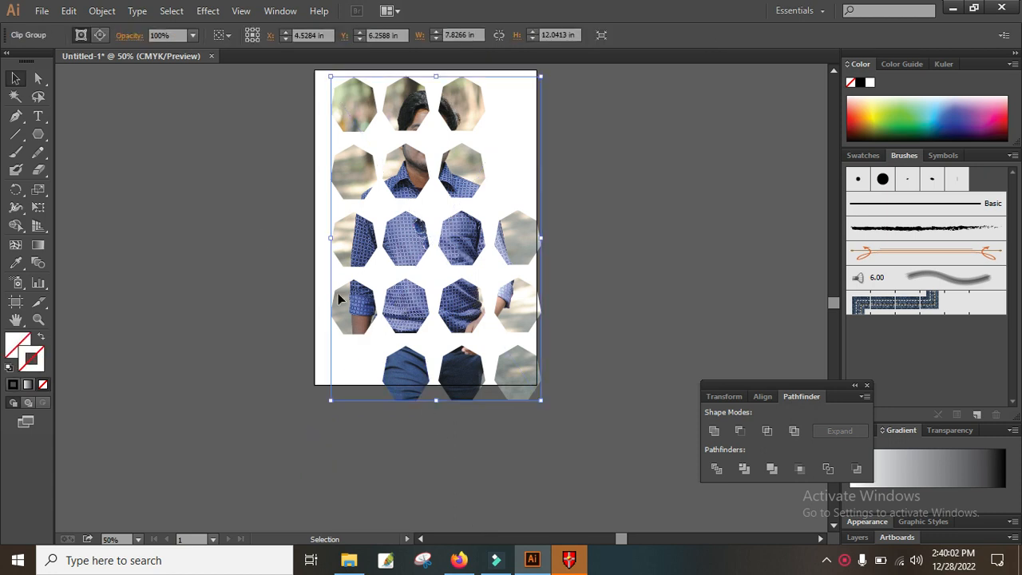
left_click(38, 77)
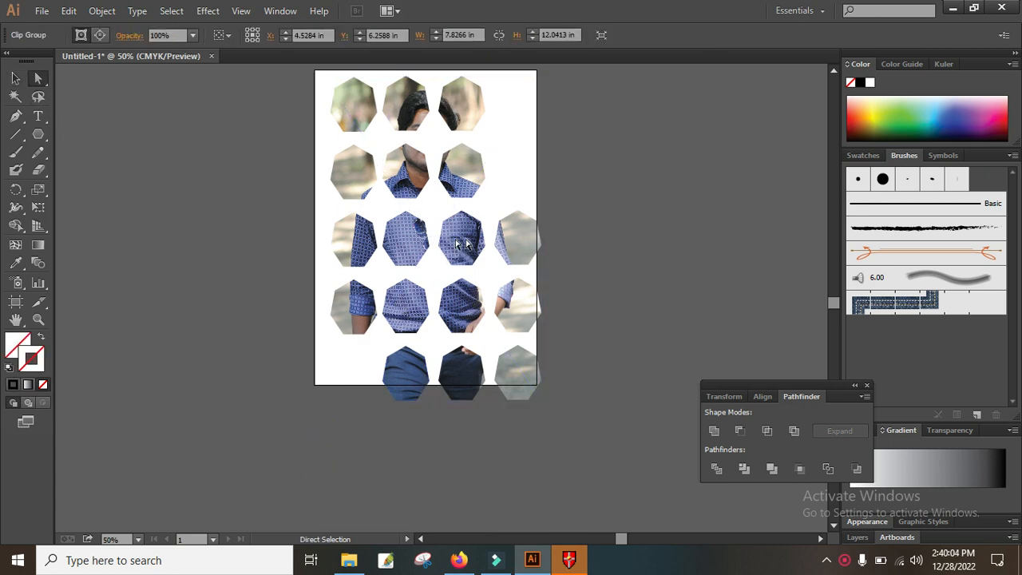
left_click_drag(461, 246, 451, 254)
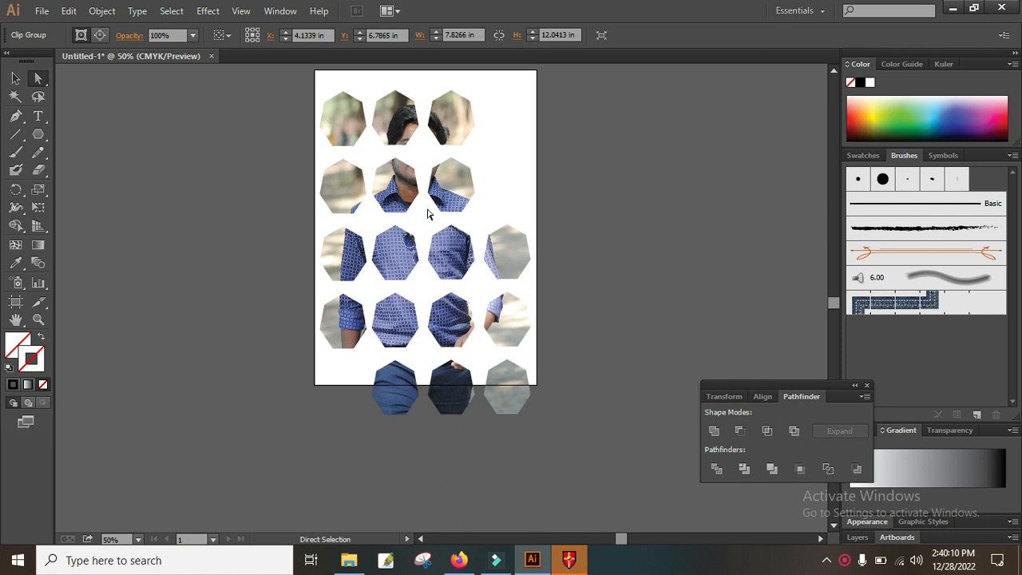
left_click_drag(435, 127, 459, 154)
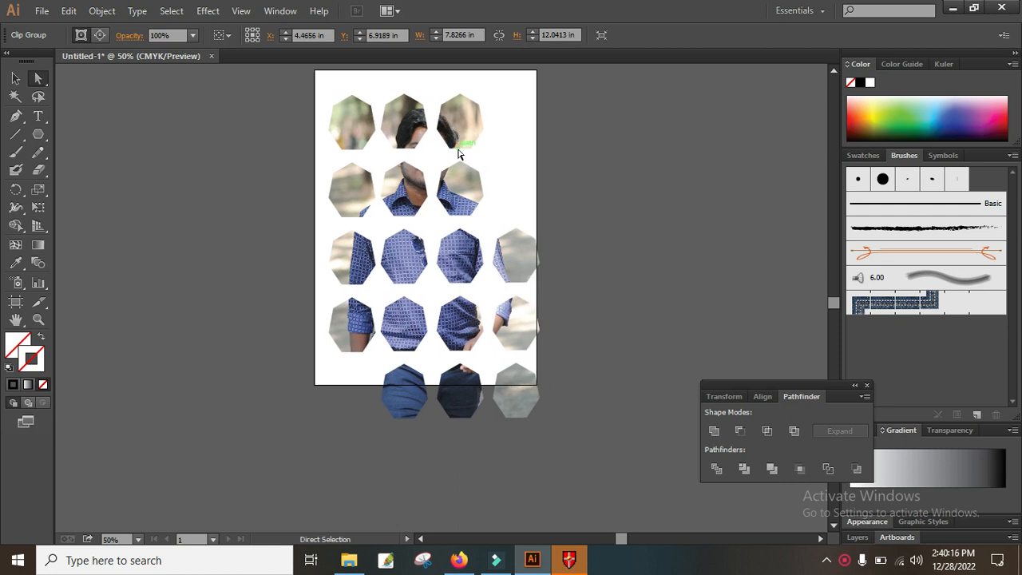
- Stretch the clipped group toward the artboard's left edge to a width of about 8.07 in
left_click(15, 77)
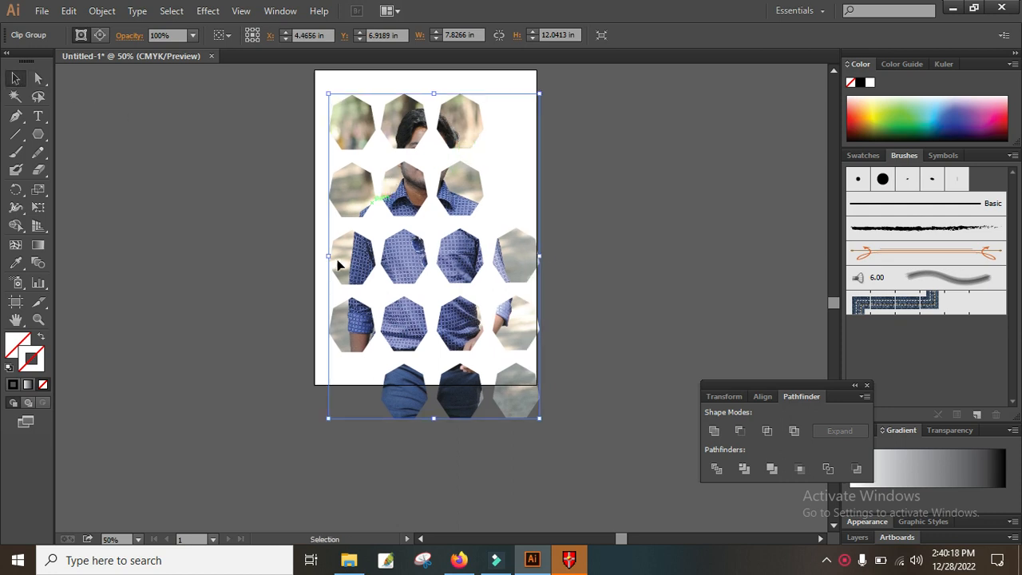
left_click(323, 252)
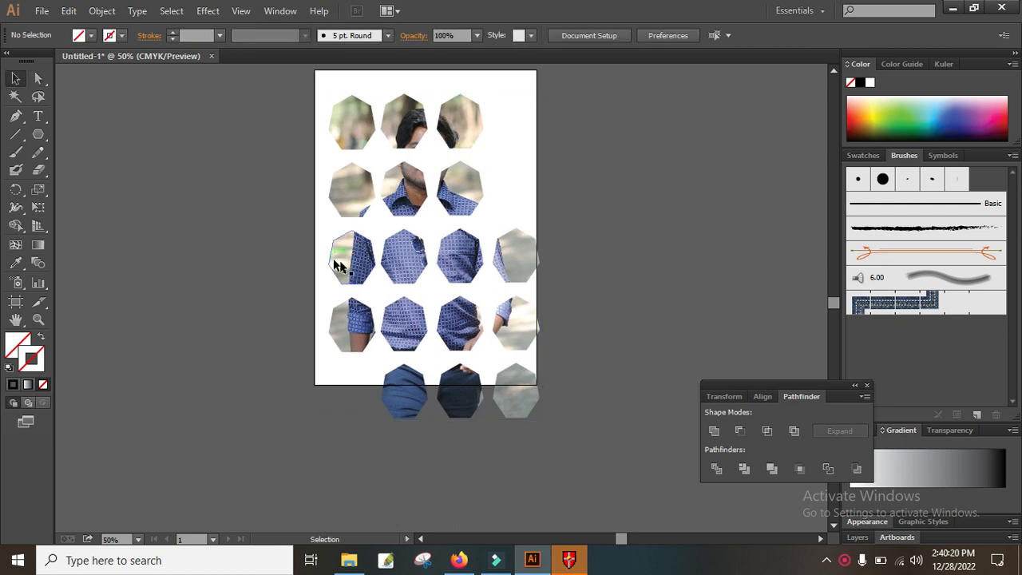
left_click(341, 261)
left_click_drag(331, 257, 326, 258)
left_click(276, 254)
left_click(343, 267)
- Move only the photo inside the clipping mask so the man's face fills the middle heptagon of the top row
left_click(38, 79)
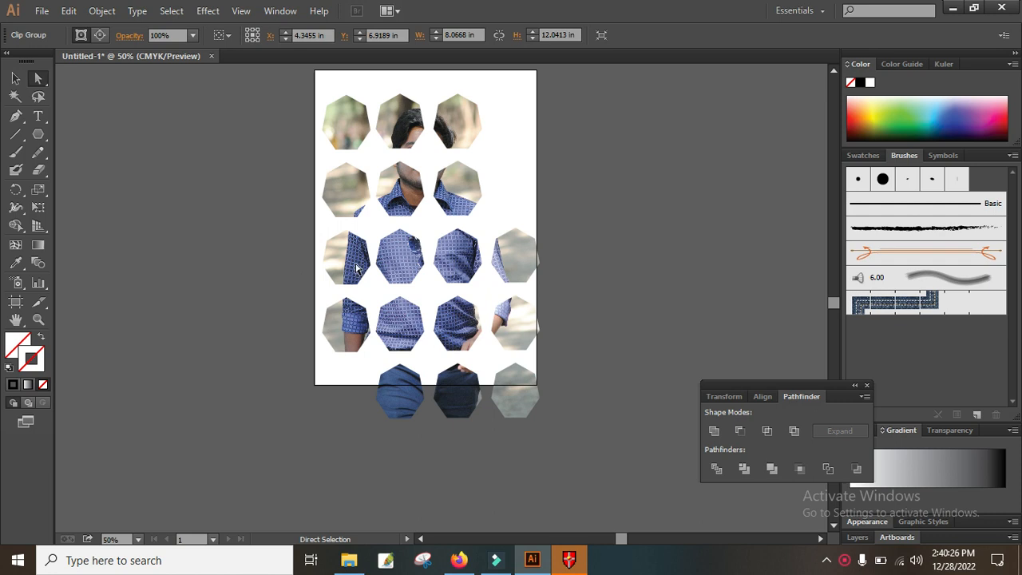
left_click(331, 251)
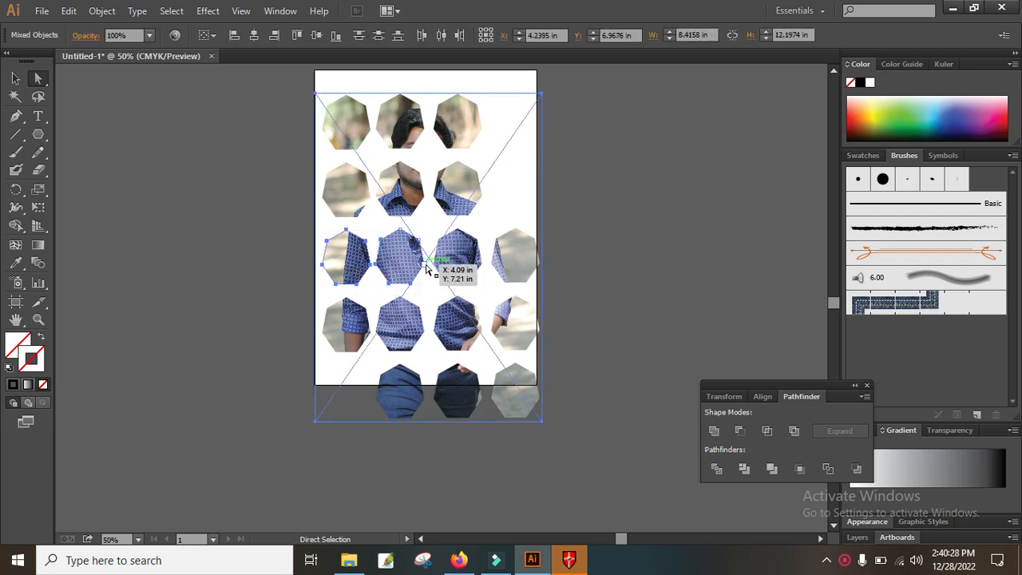
left_click(279, 208)
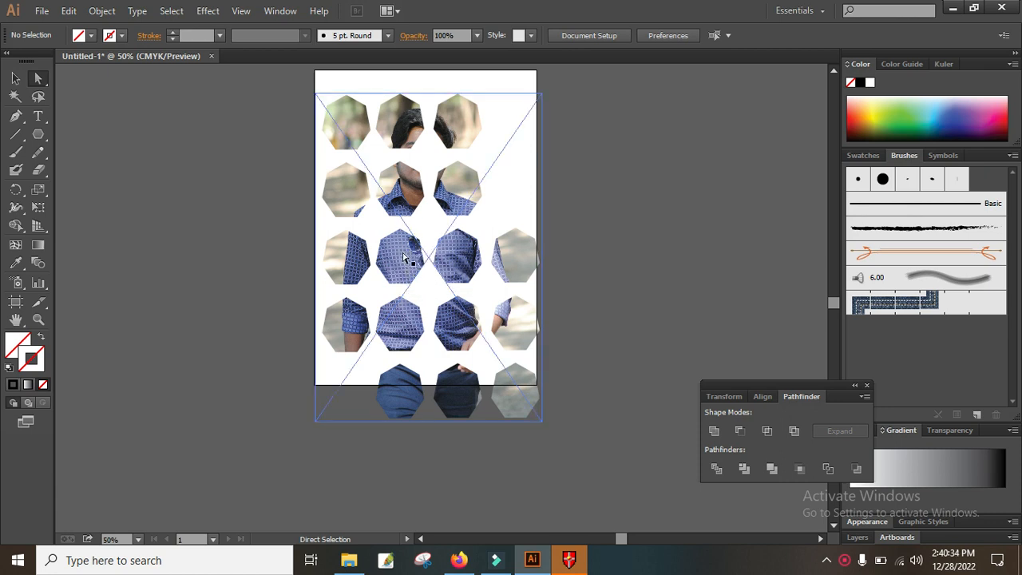
mouse_move(405, 257)
left_mouse_down()
mouse_move(386, 261)
mouse_move(397, 247)
mouse_move(403, 265)
left_mouse_up()
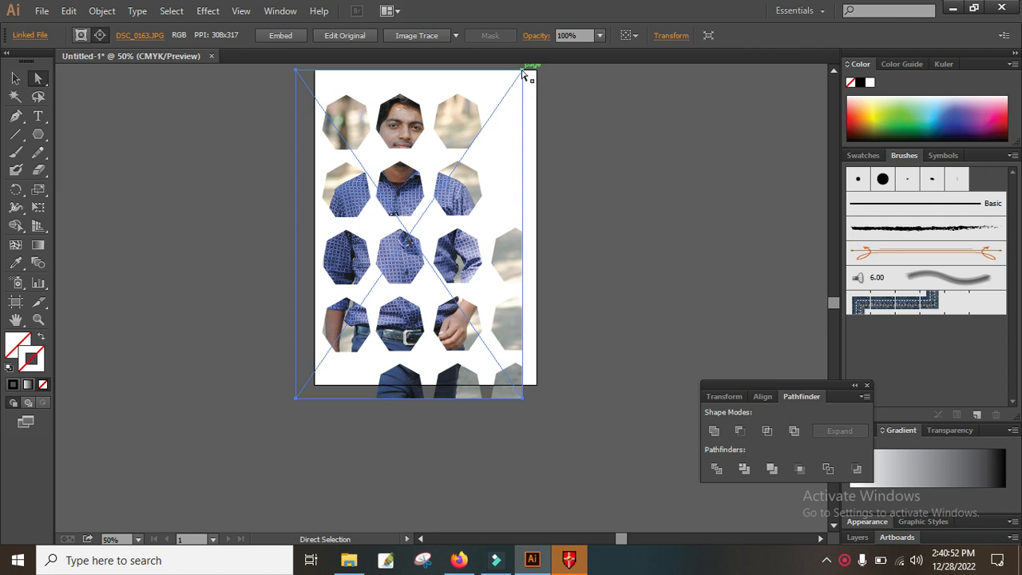
- Try the photo farther right inside the clipping mask and move it back so the face fills the top row's middle heptagon
left_click_drag(524, 74, 548, 155)
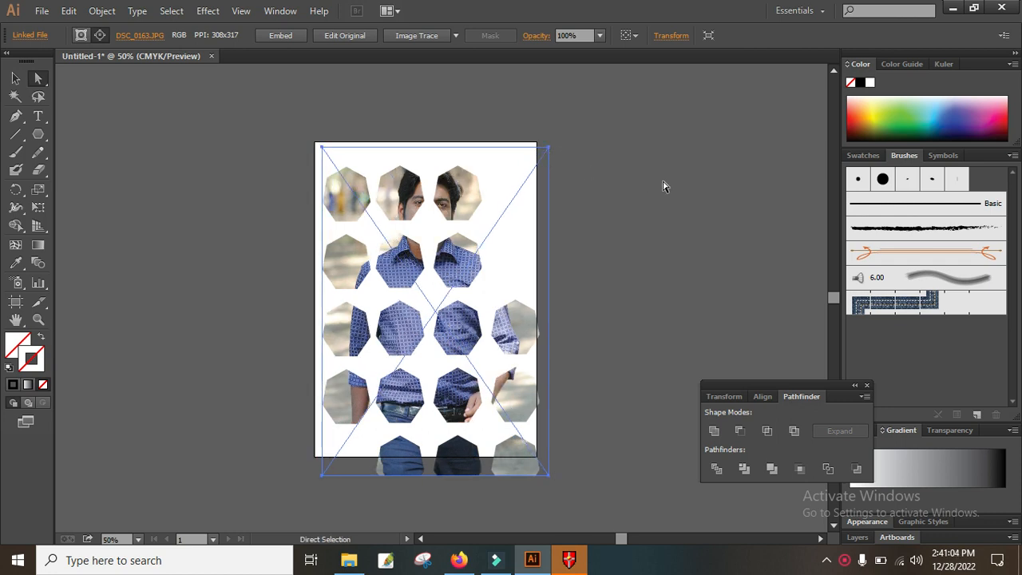
left_click_drag(549, 152, 525, 153)
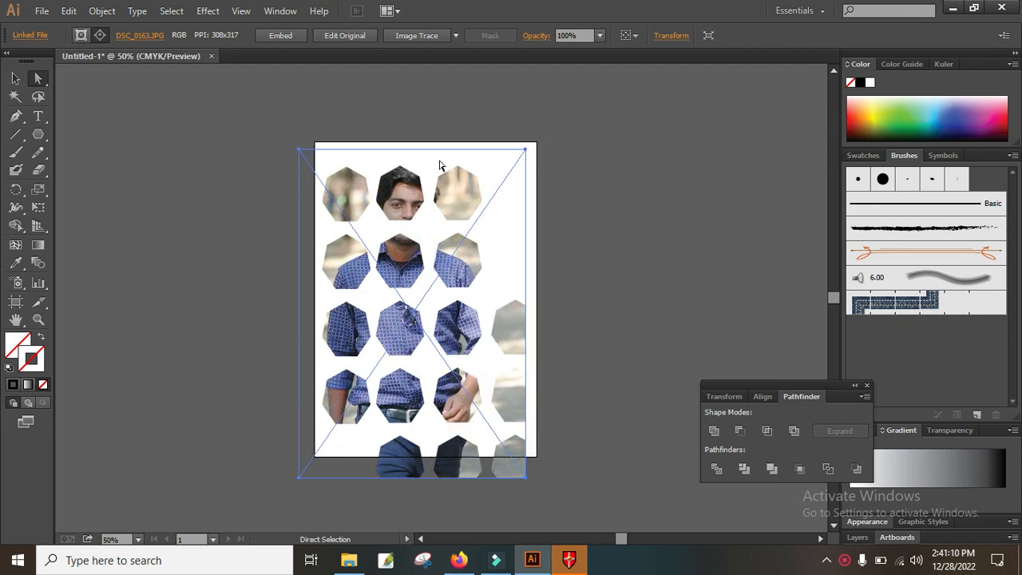
left_click_drag(526, 153, 524, 150)
- Shorten the whole clipped heptagon group and widen it slightly so its bottom row fits inside the artboard
left_click(15, 78)
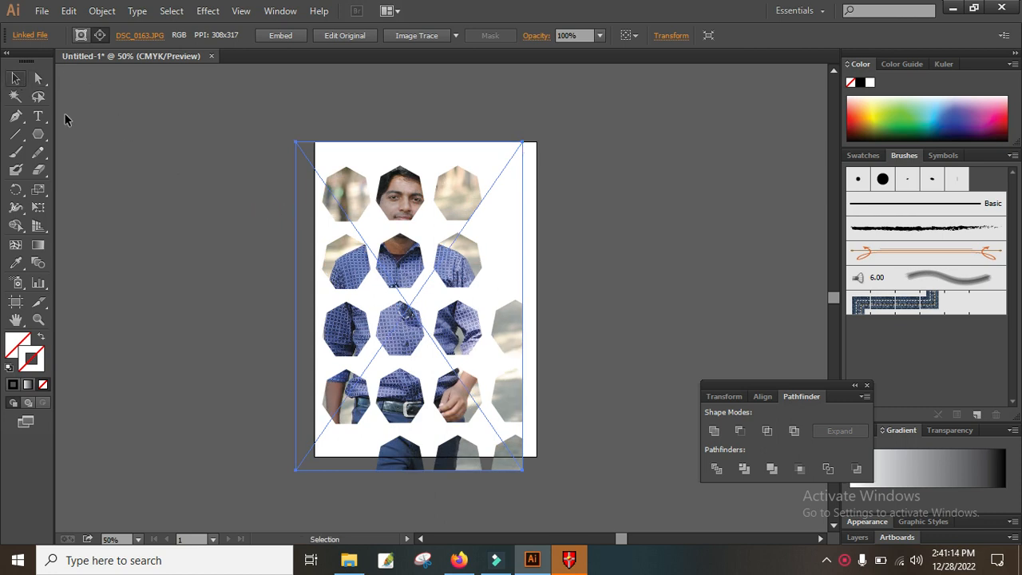
left_click(560, 360)
left_click_drag(560, 363, 498, 267)
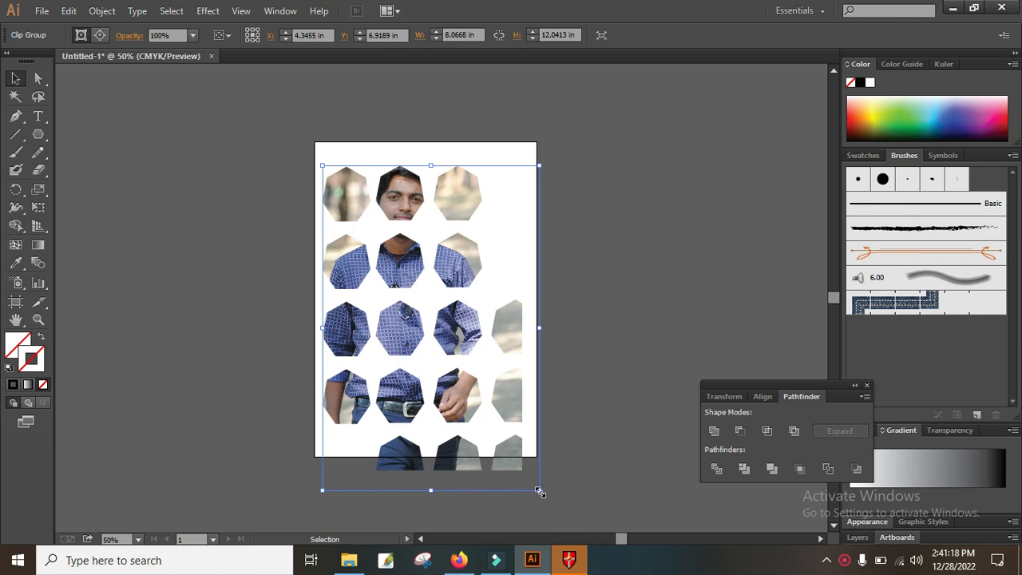
left_click_drag(546, 461, 543, 451)
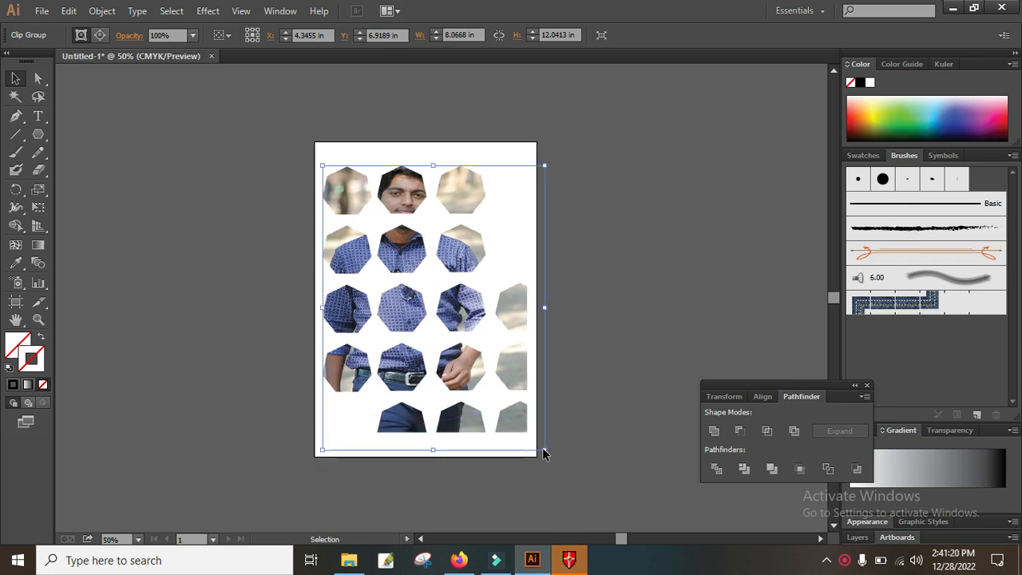
left_click(623, 372)
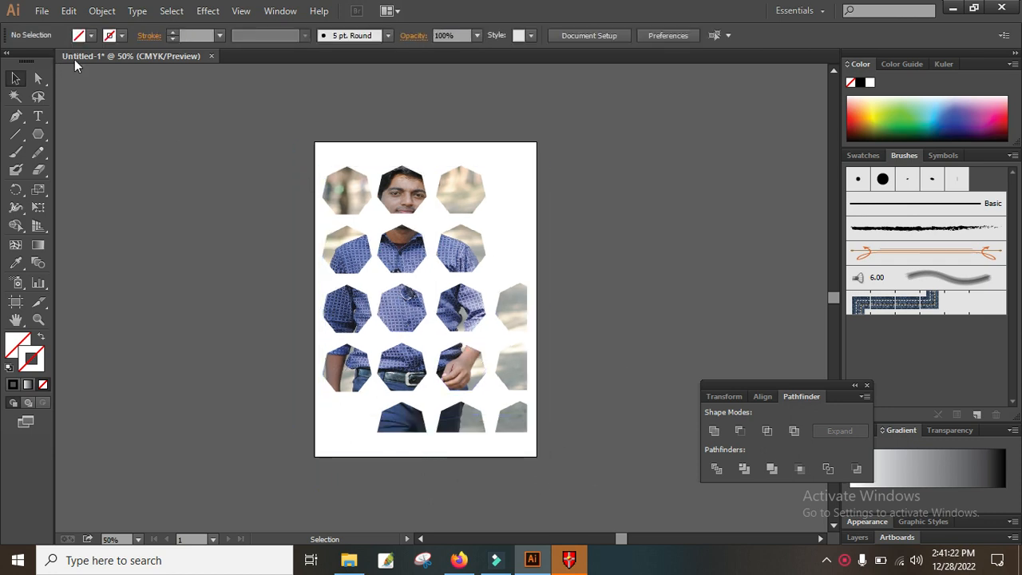
- Create a new A4 document in landscape orientation, 11.69 x 8.27 in, in CMYK color mode
left_click(41, 10)
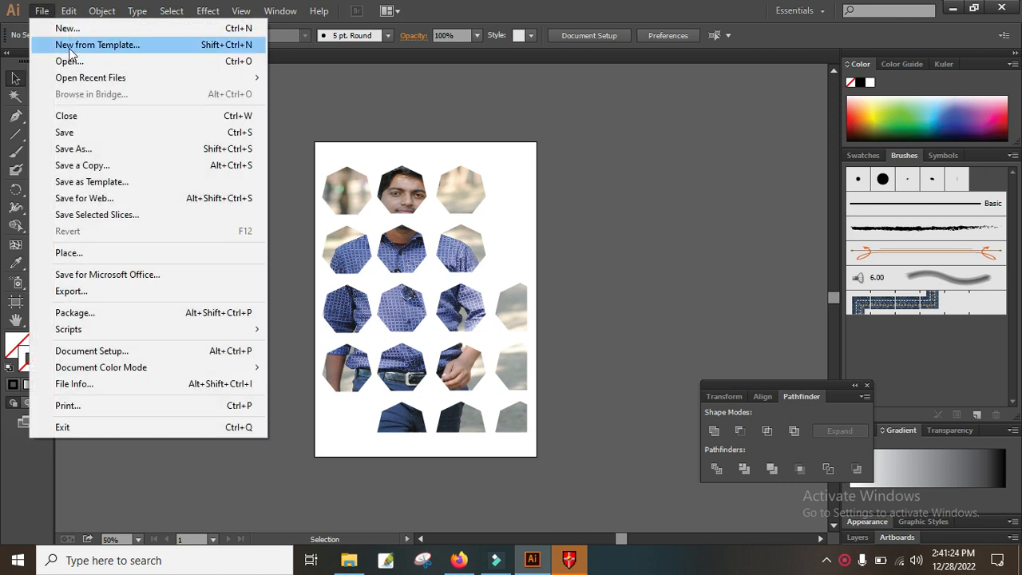
left_click(67, 28)
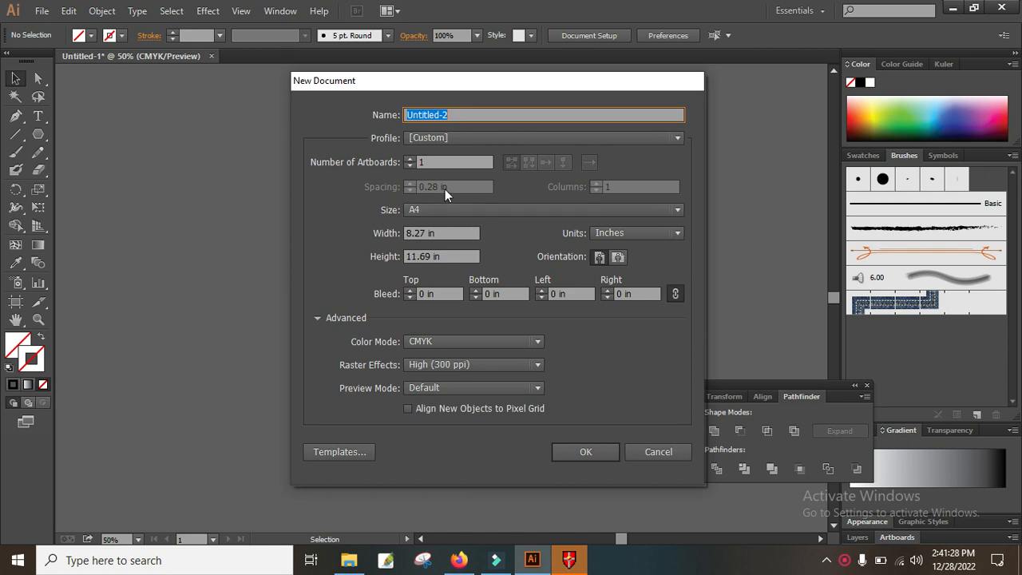
left_click(617, 259)
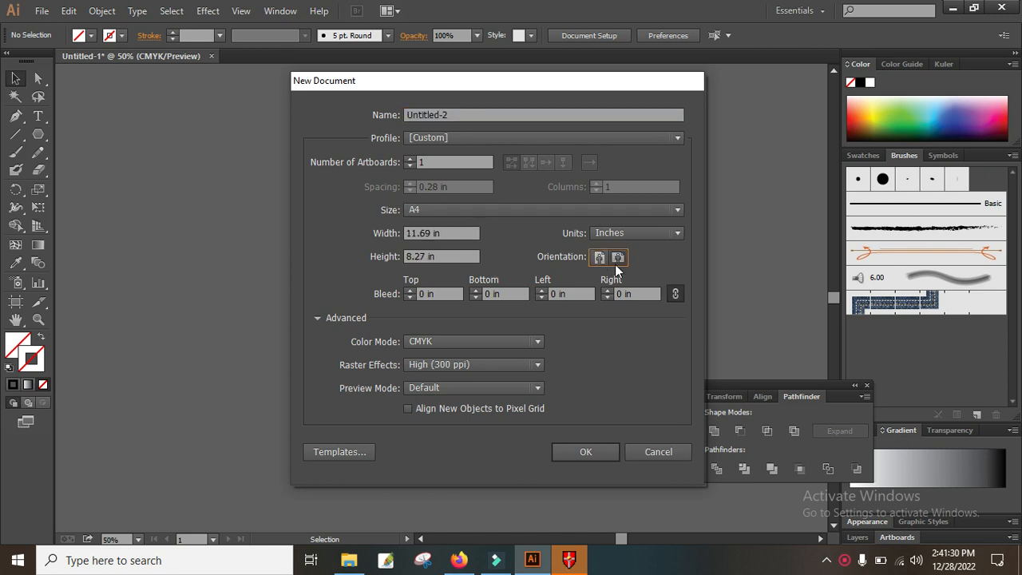
left_click(591, 456)
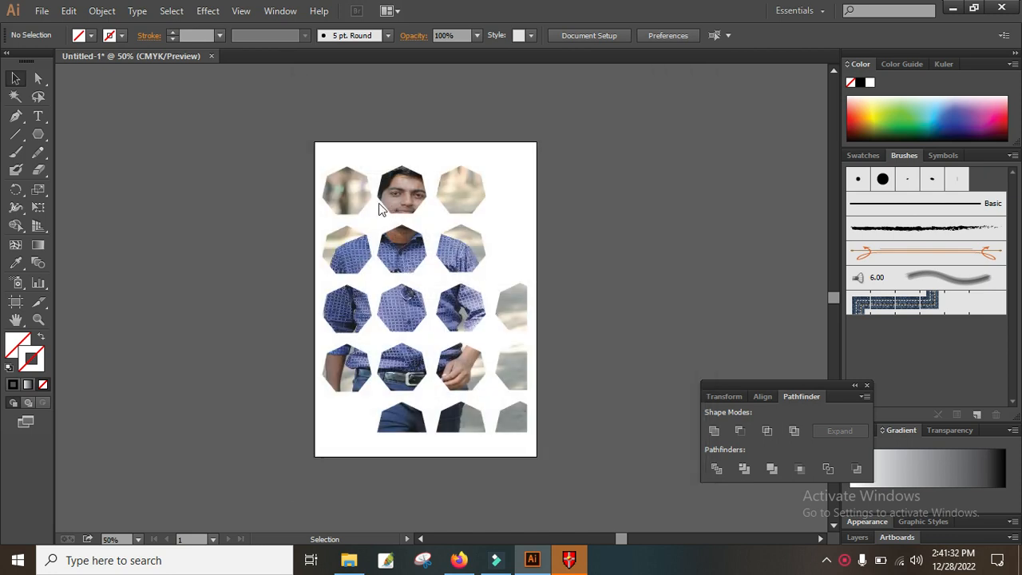
- Place the photo DSC_0163 from the Desktop on the new artboard
left_click(41, 10)
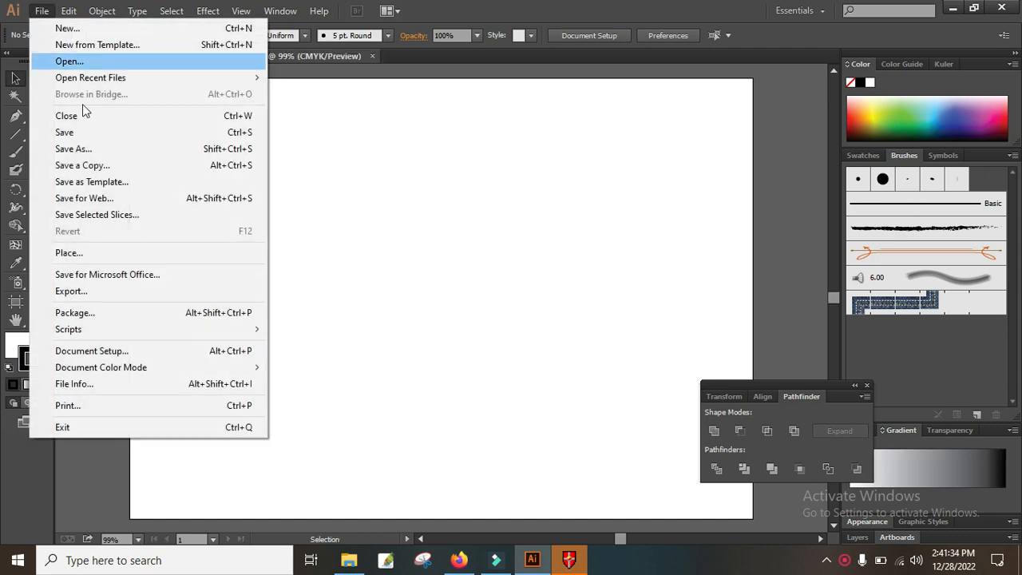
left_click(111, 252)
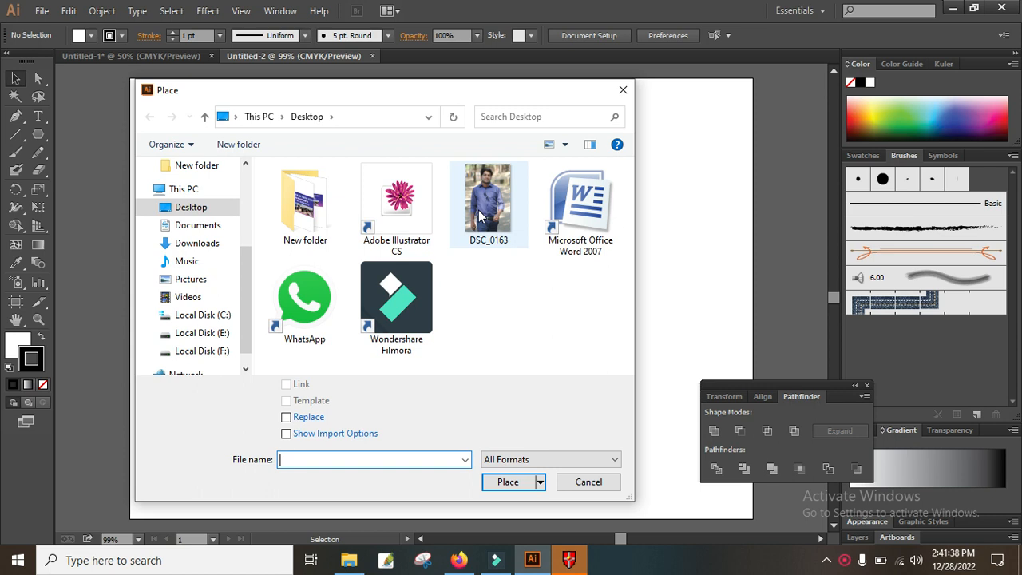
double_click(480, 214)
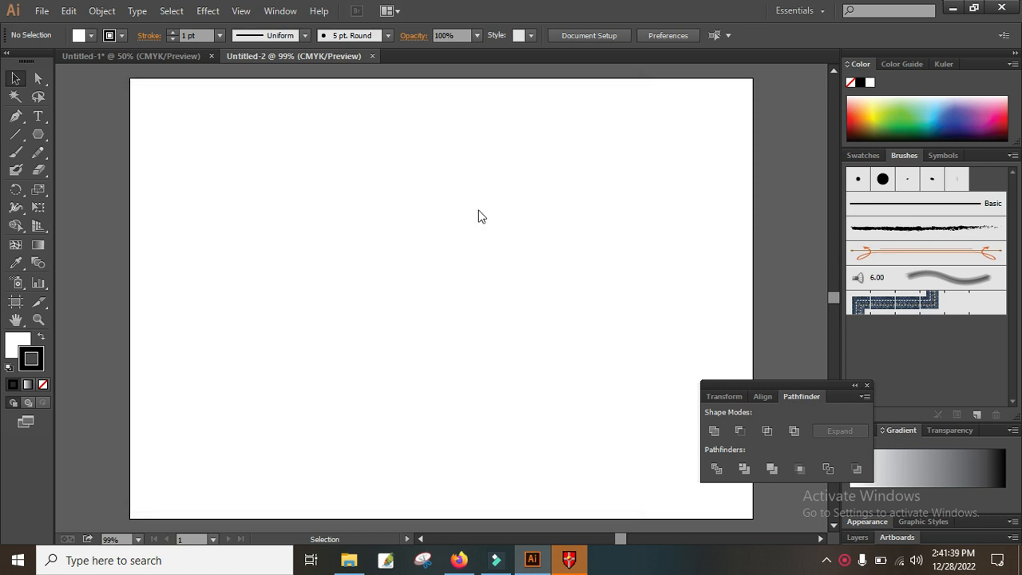
left_click(222, 151)
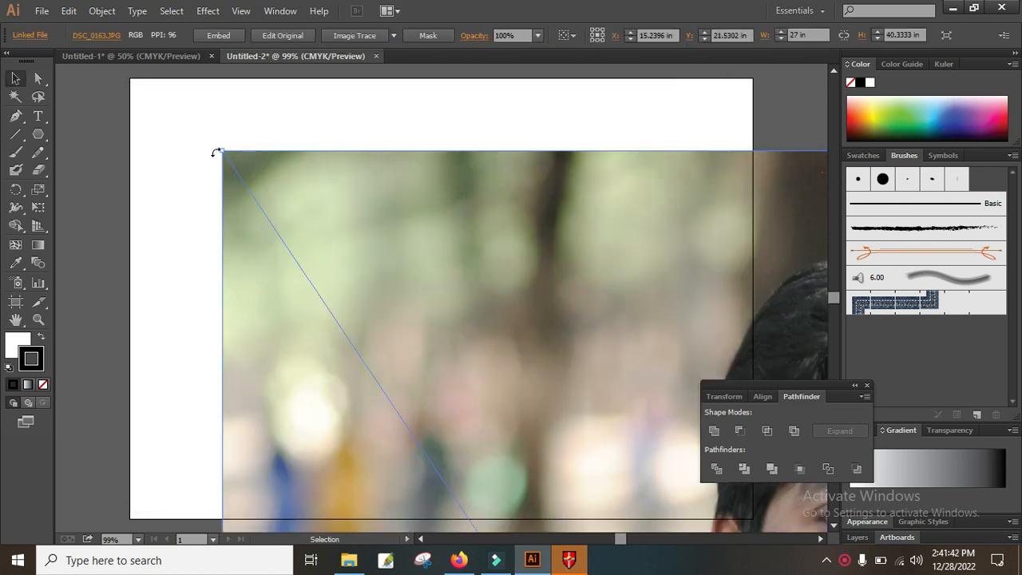
- Scale the photo down to about 11.08 x 16.55 in and position it just inside the artboard's top edge
left_click_drag(222, 151, 431, 335)
left_click_drag(541, 453, 204, 118)
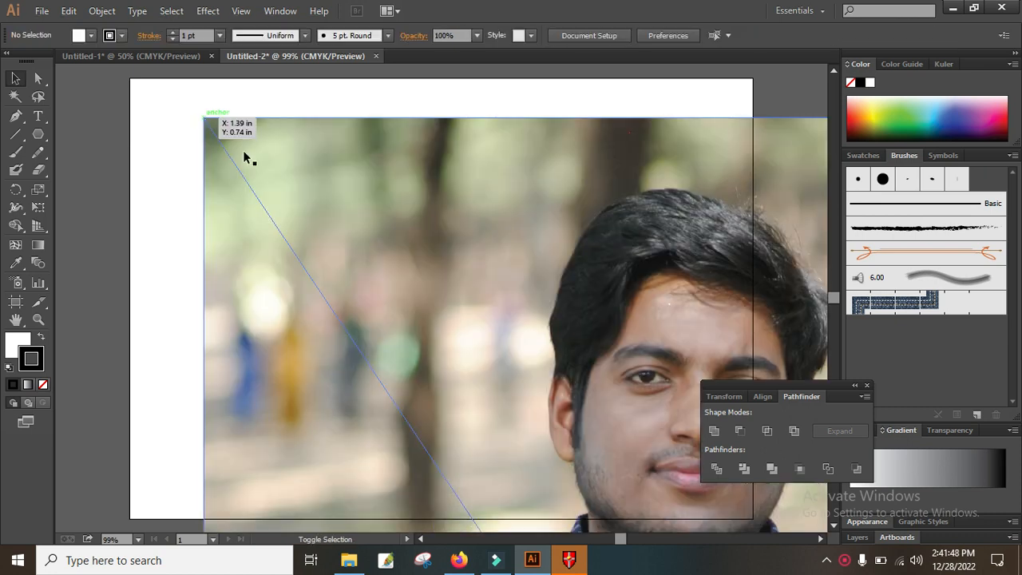
left_click_drag(204, 118, 392, 396)
left_click_drag(484, 395, 146, 116)
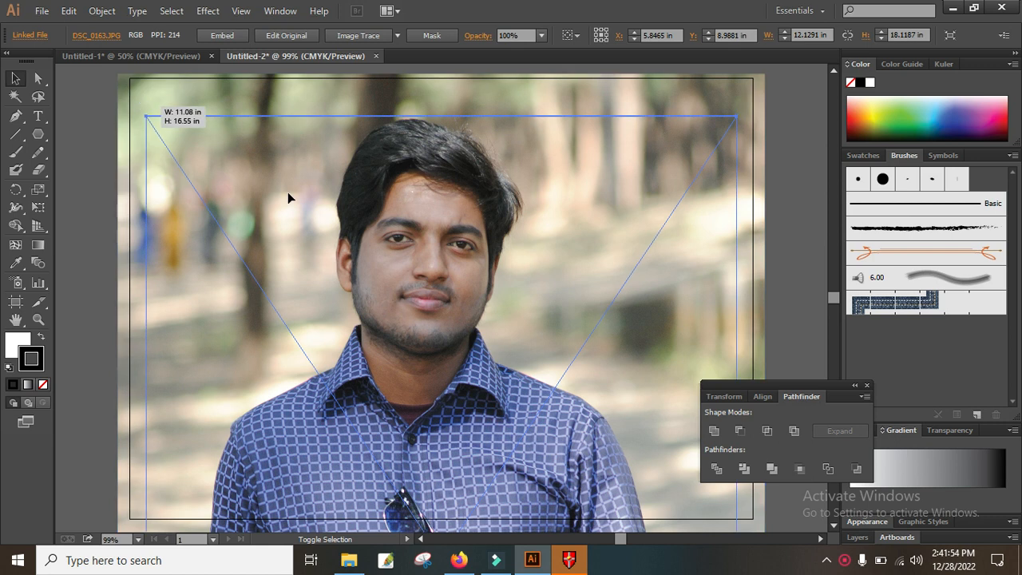
mouse_move(391, 282)
left_mouse_down()
mouse_move(382, 254)
mouse_move(399, 264)
left_mouse_up()
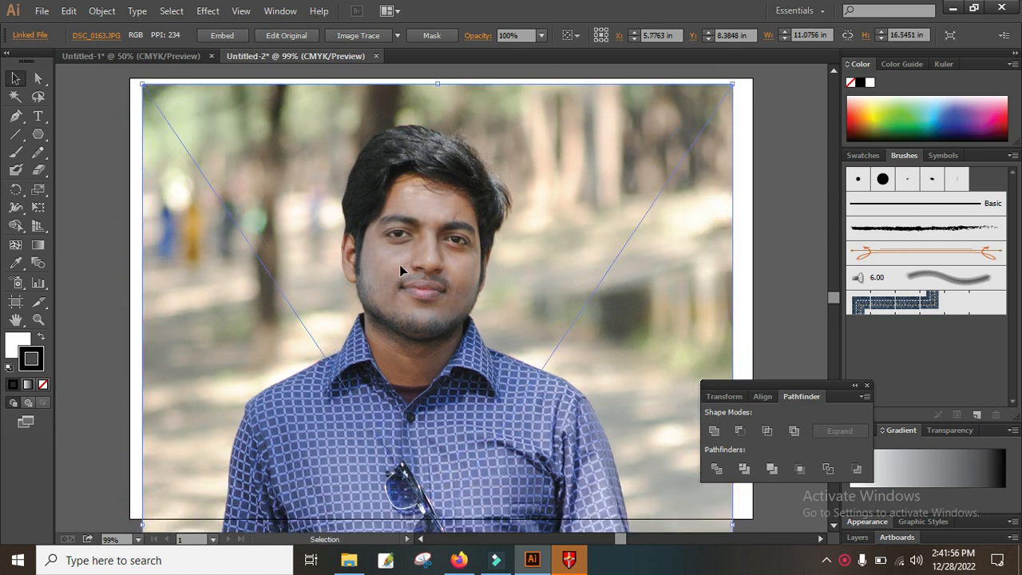
left_click(122, 187)
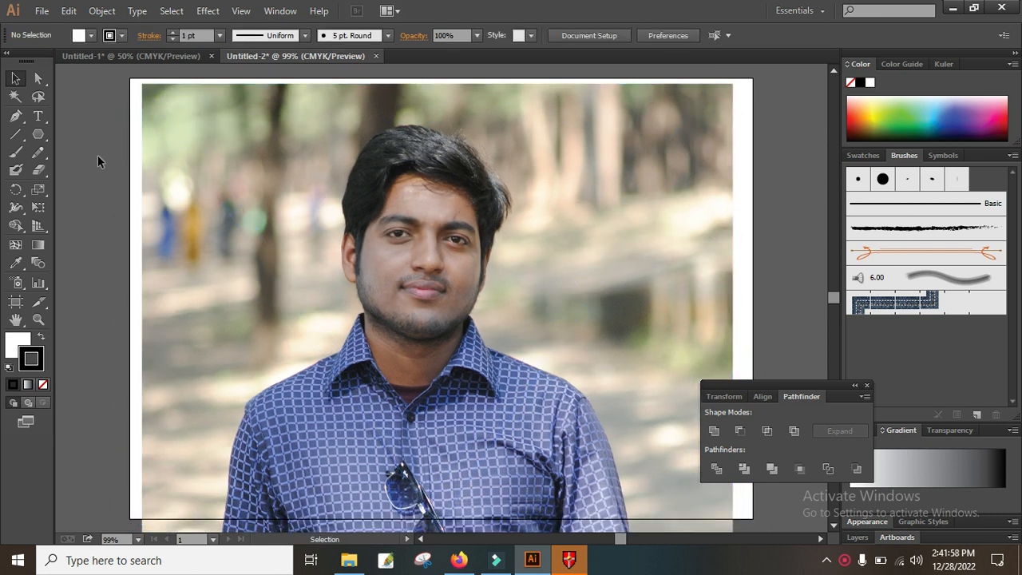
- Add the text "Softech Computer" at 48 pt over the photo
left_click(35, 117)
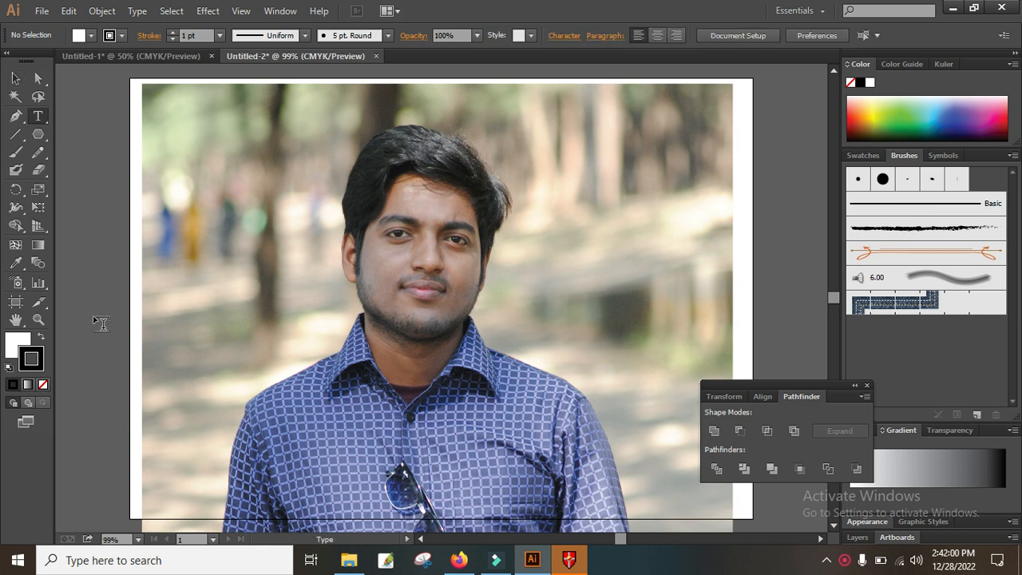
left_click(275, 296)
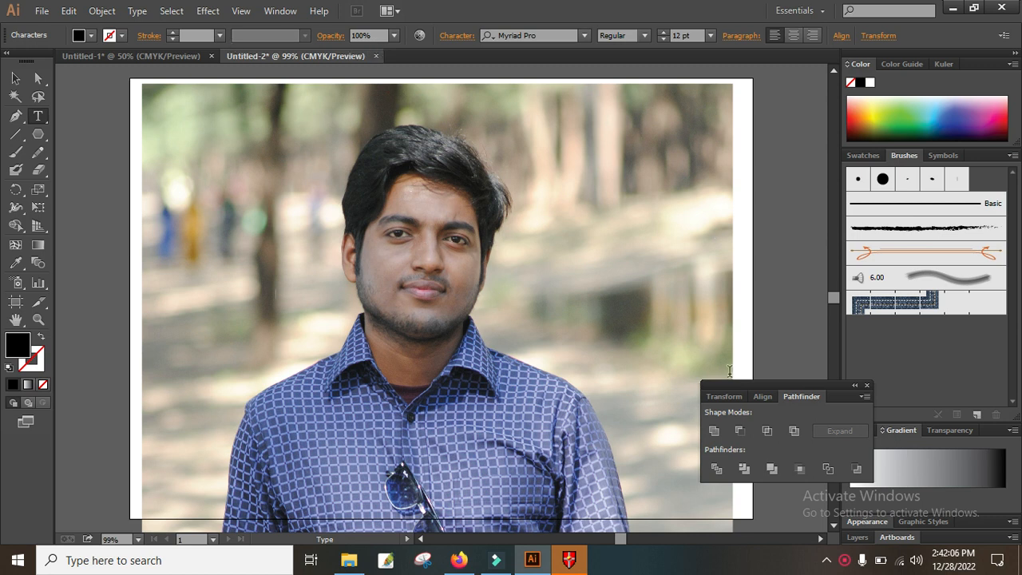
left_click(710, 35)
left_click(731, 270)
type("oftech Compute")
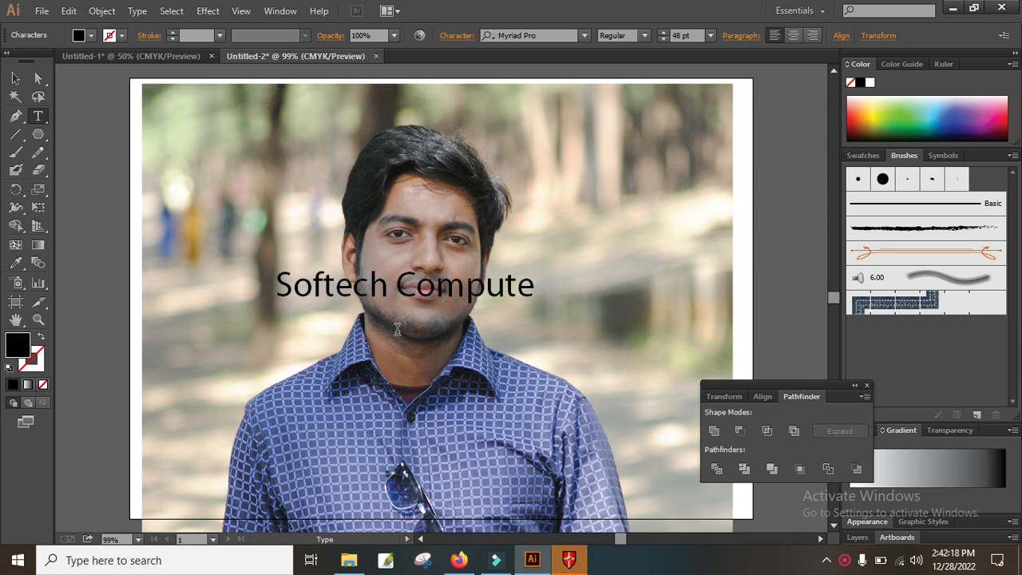
- Change the font of the "Softech Computer" text to Bernard MT Condensed
left_click_drag(545, 287, 261, 281)
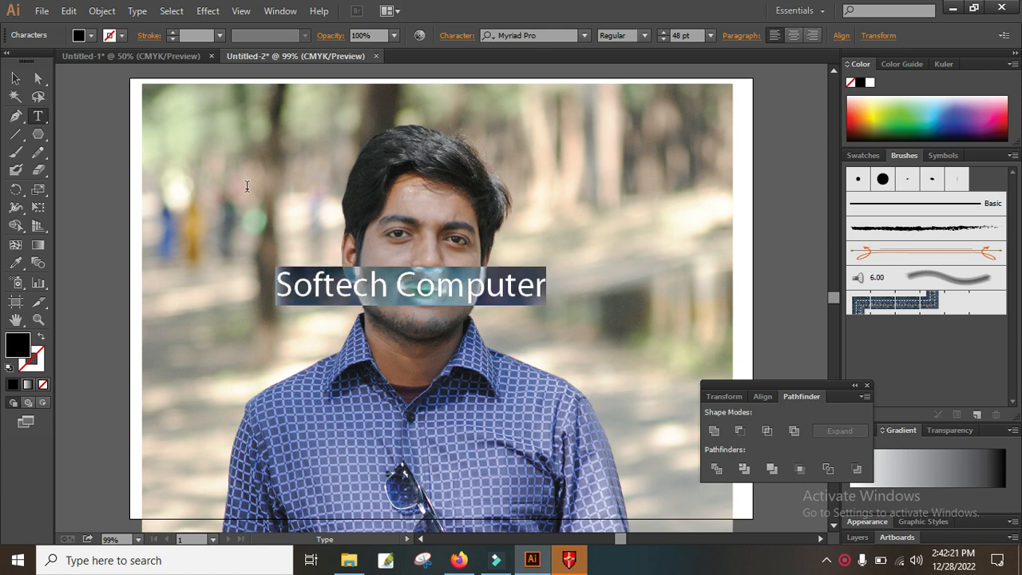
left_click(137, 12)
mouse_move(256, 31)
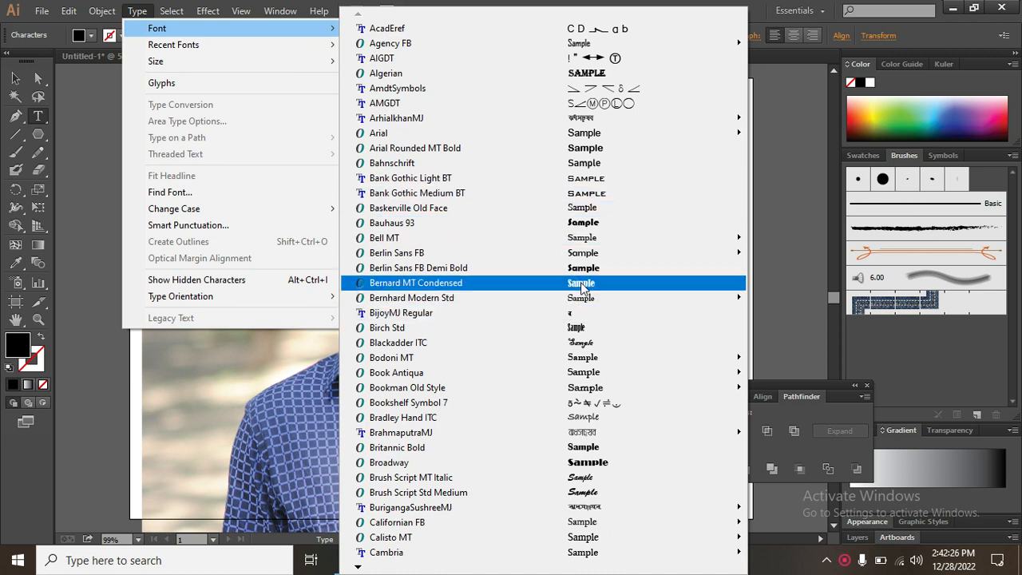
left_click(568, 284)
left_click(505, 304)
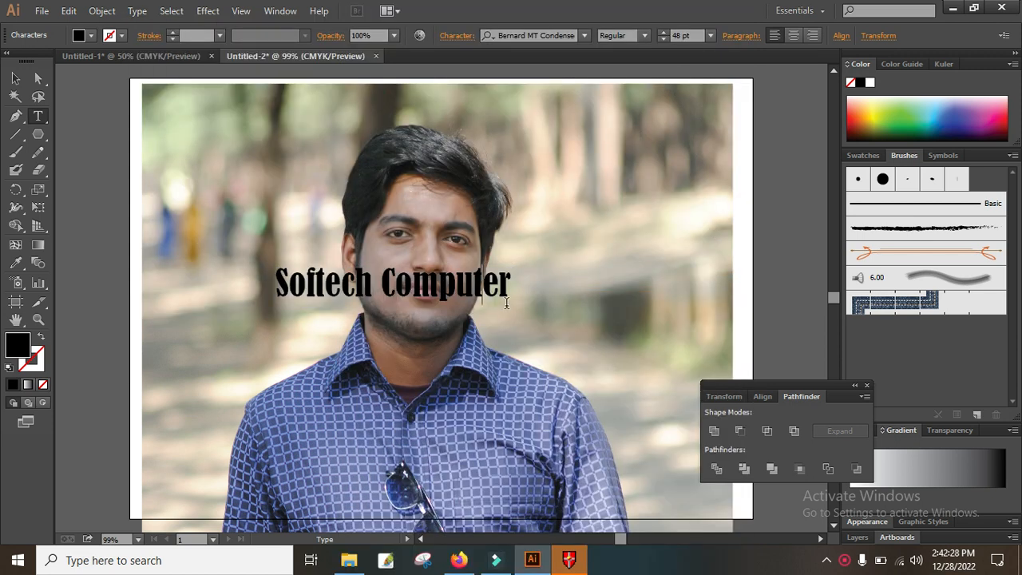
- Enlarge the "Softech Computer" text to about 159 pt so it spans most of the photo's width
key("ctrl")
left_click_drag(529, 312, 653, 373)
left_click(293, 323, "ctrl")
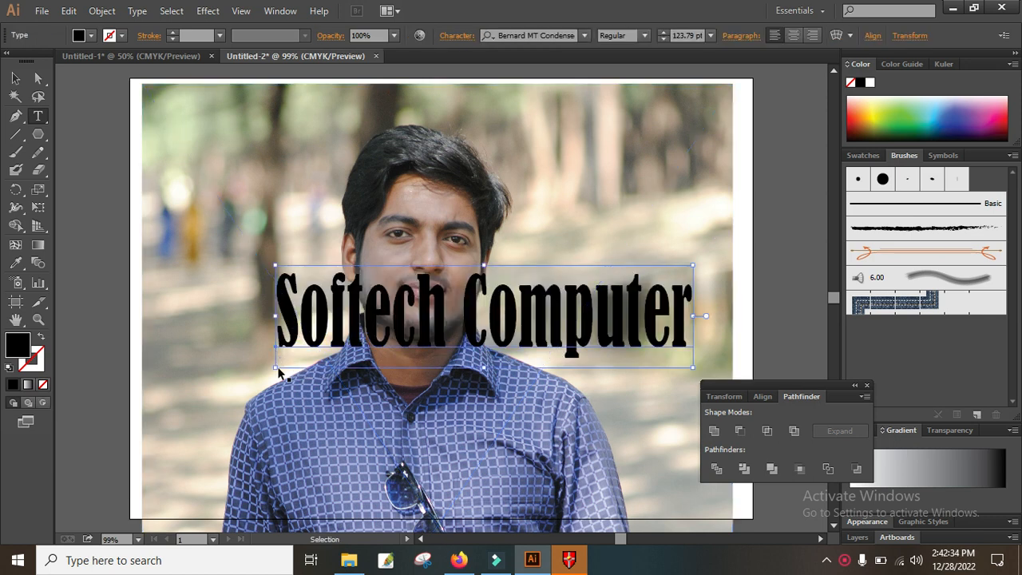
left_click_drag(278, 367, 170, 404)
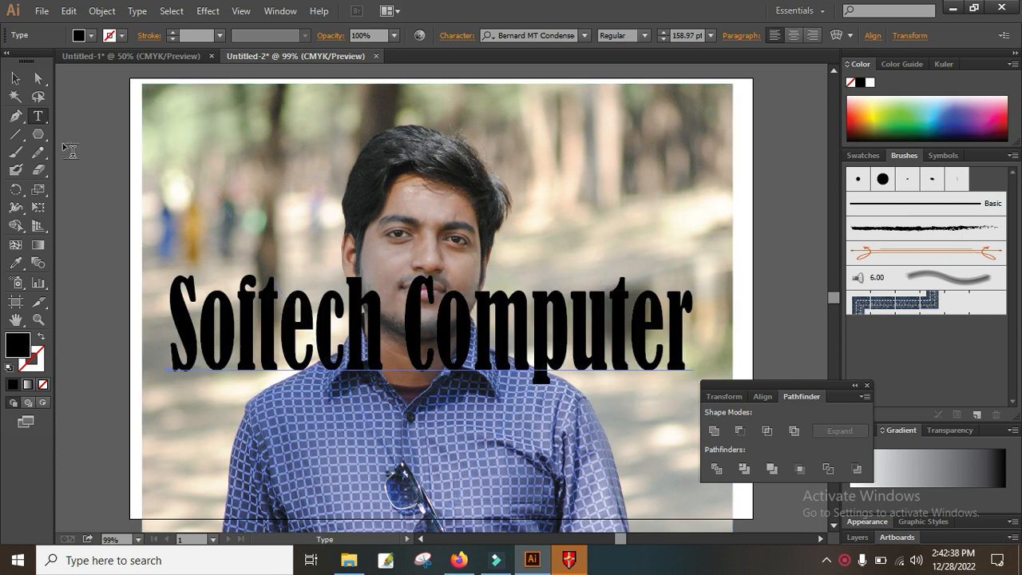
- Convert the "Softech Computer" text into a compound shape
left_click(18, 80)
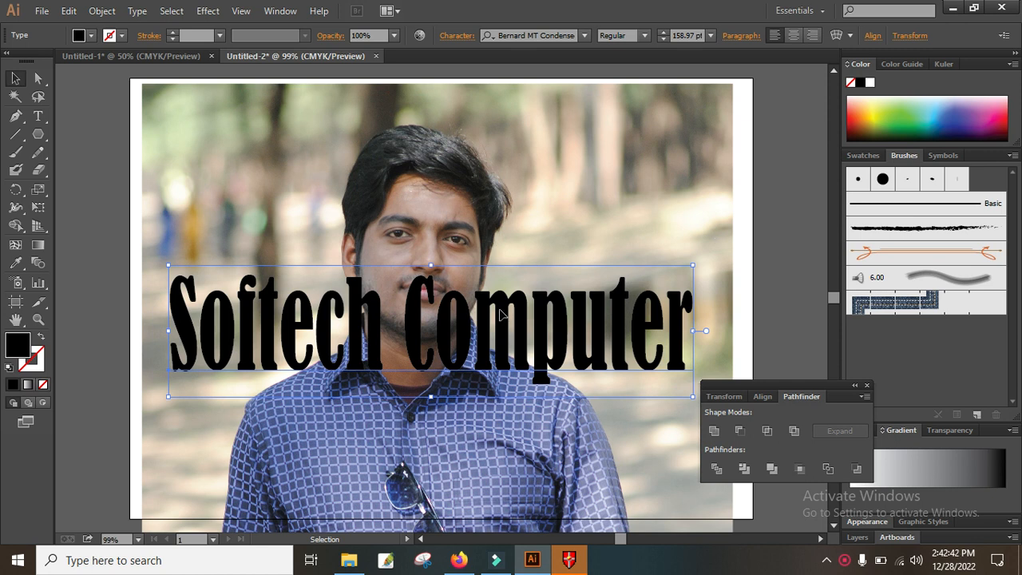
left_click(864, 396)
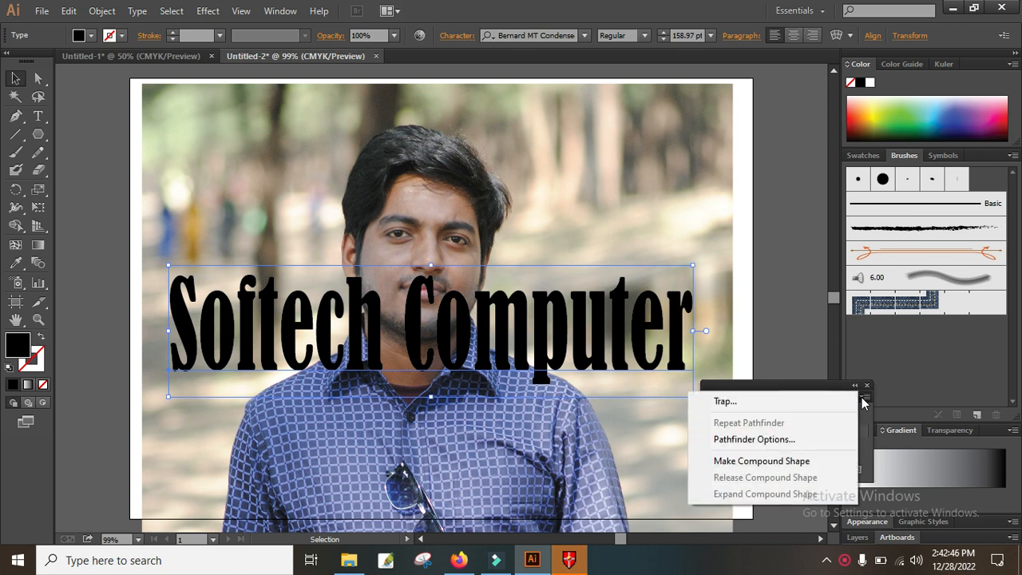
left_click(741, 461)
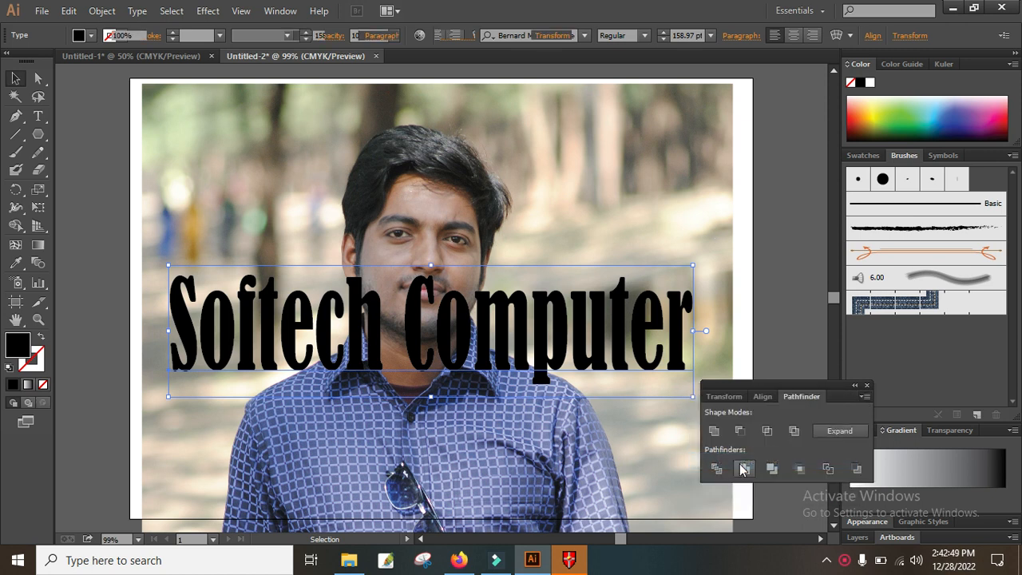
- Select the photo together with the text shape and make a clipping mask from them
left_click(602, 332, "shift")
right_click(592, 320)
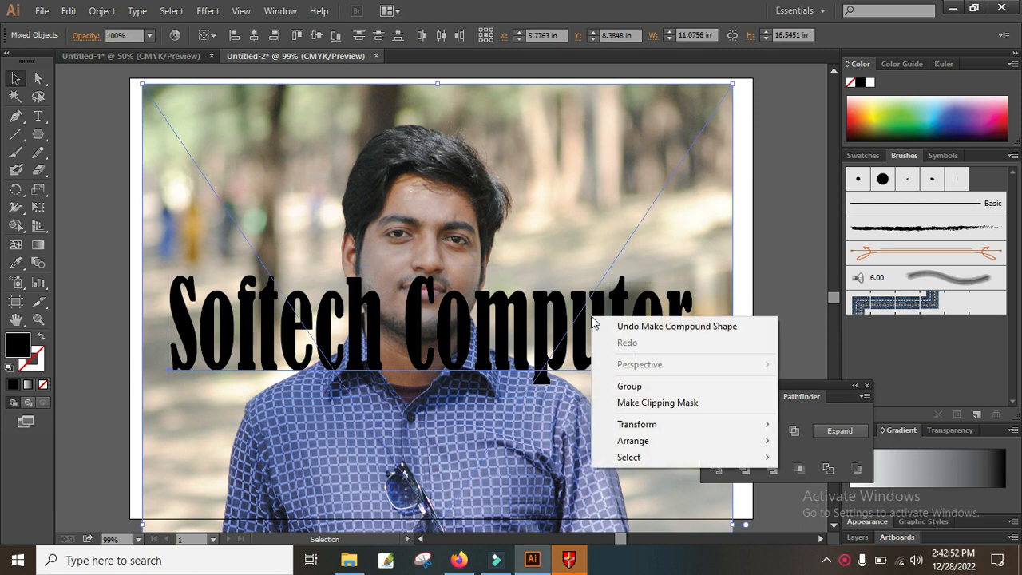
left_click(636, 401)
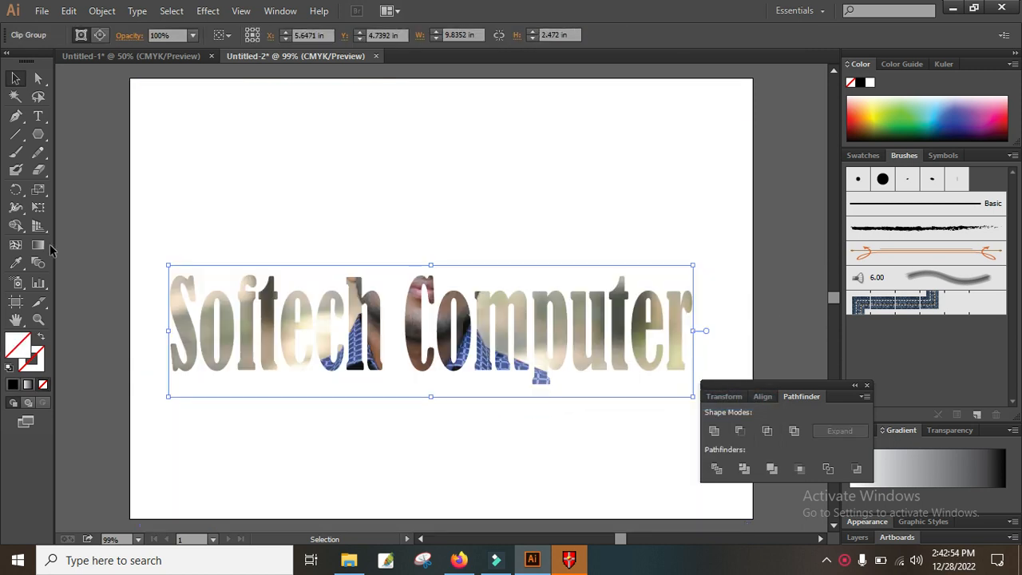
left_click(308, 267)
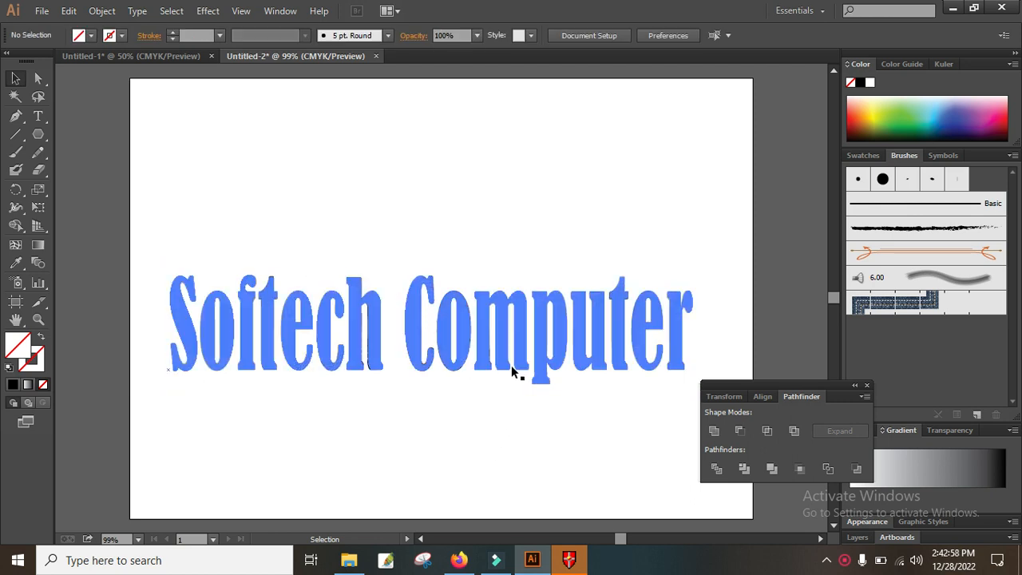
- Move the photo-filled text up to about X 5.44 in, Y 2.23 in, and stretch it wider and shorter toward the artboard's right edge
left_click_drag(520, 337, 506, 205)
left_click(534, 362)
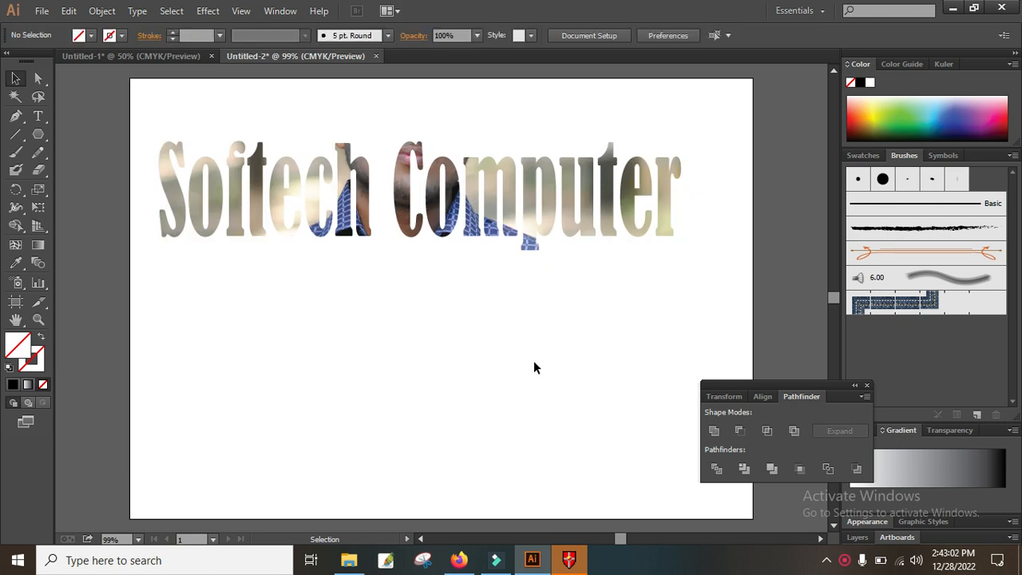
left_click(623, 217)
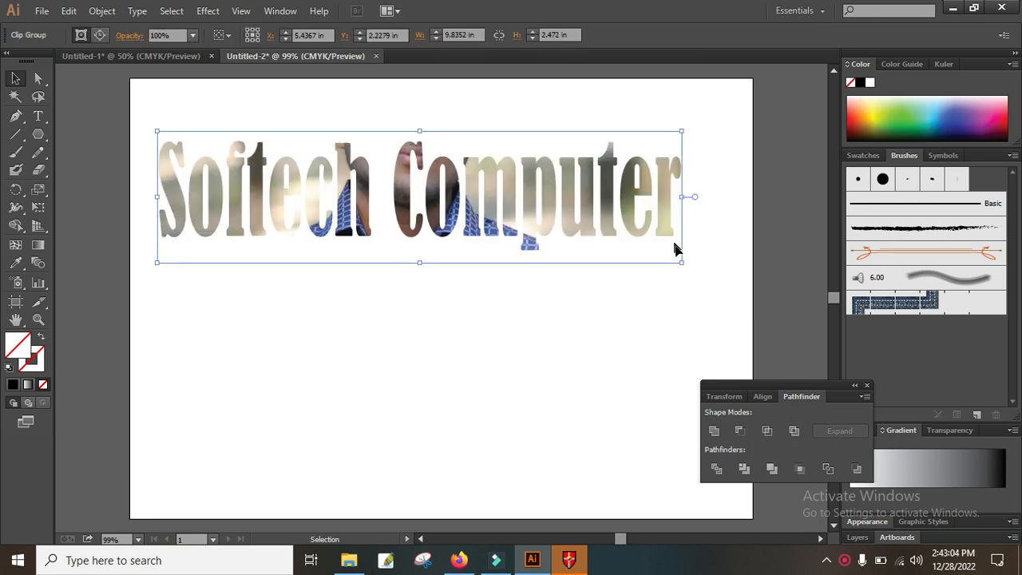
left_click_drag(683, 265, 729, 238)
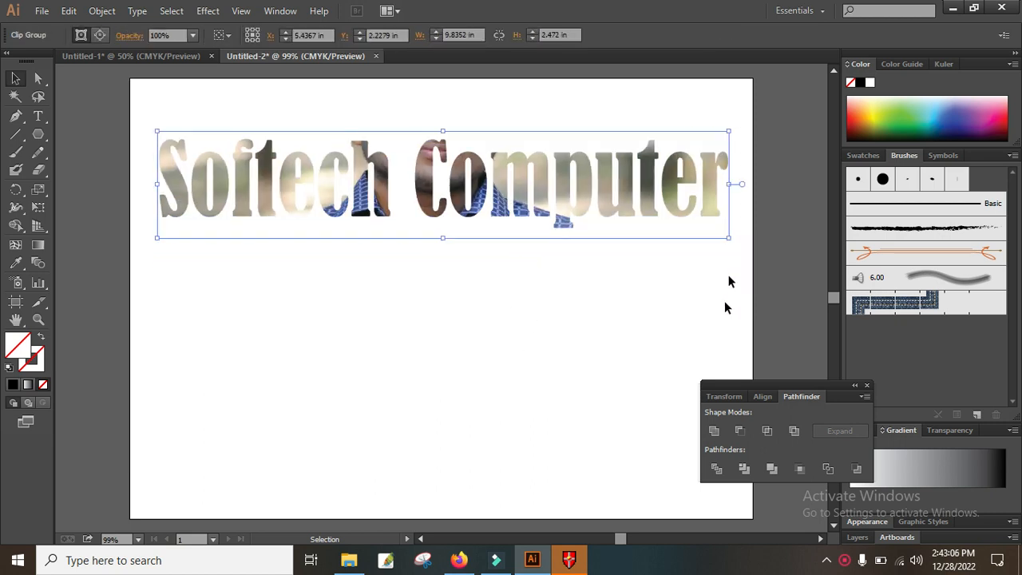
- Deselect the photo-filled text and open the image 989 from the New folder on the Desktop
left_click(484, 289)
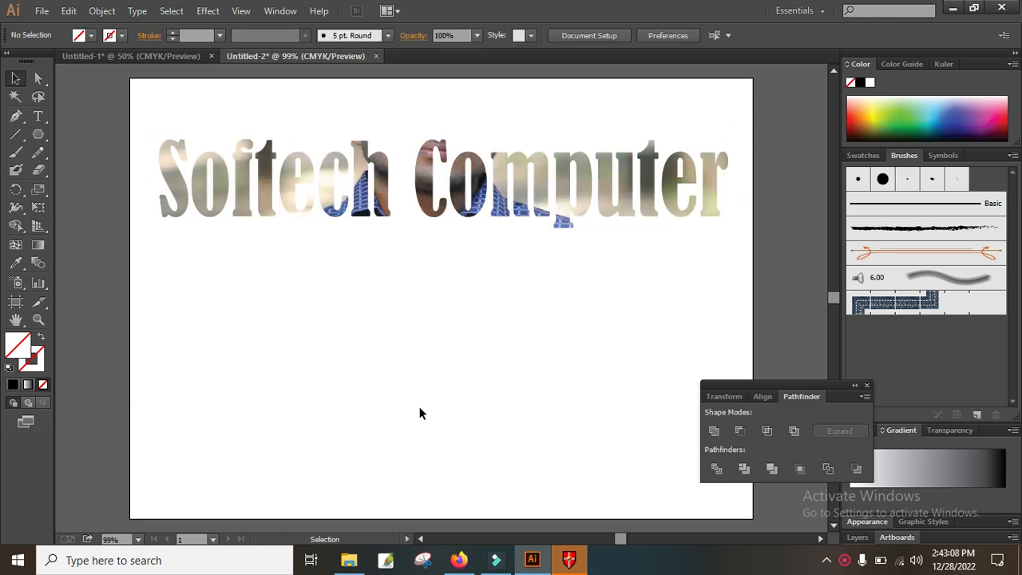
left_click(496, 194)
left_click(462, 257)
left_click(41, 10)
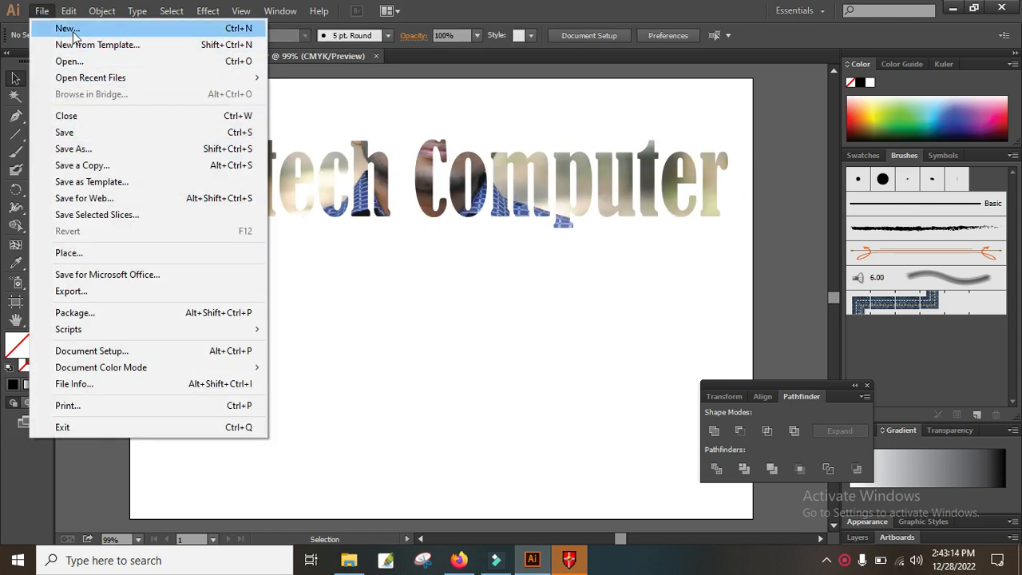
left_click(77, 66)
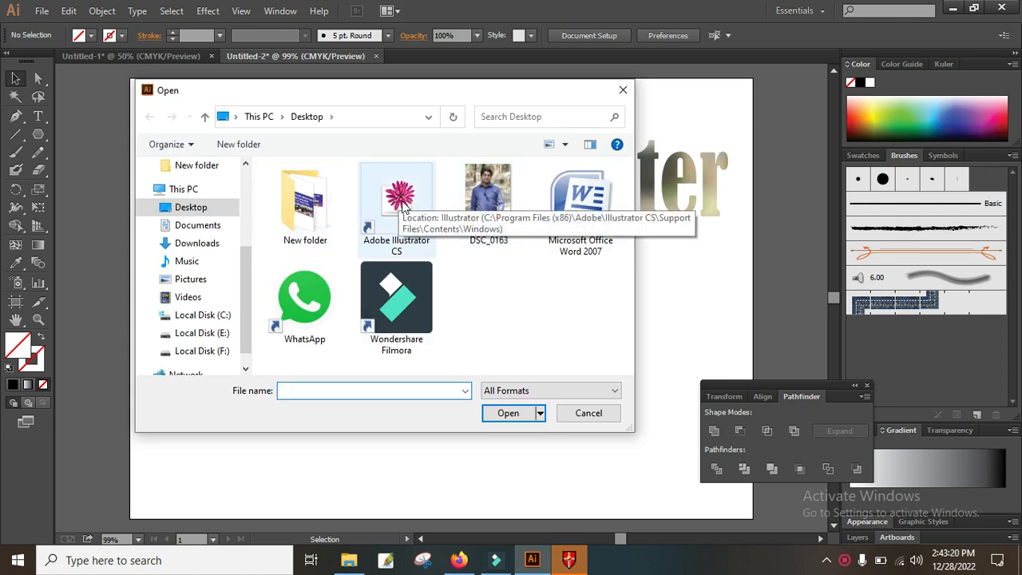
double_click(308, 209)
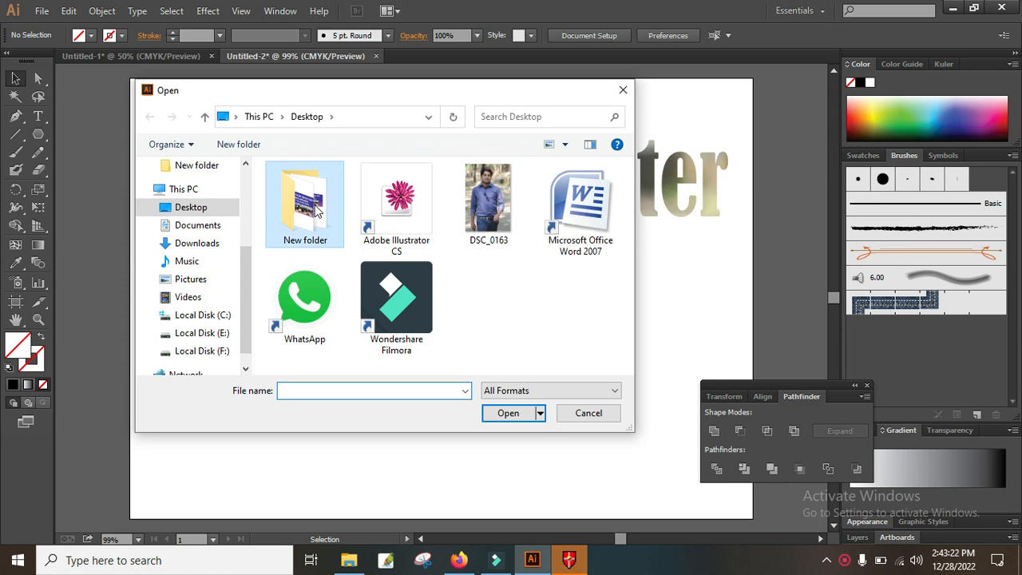
left_click(464, 267)
scroll(481, 287, "down", 3)
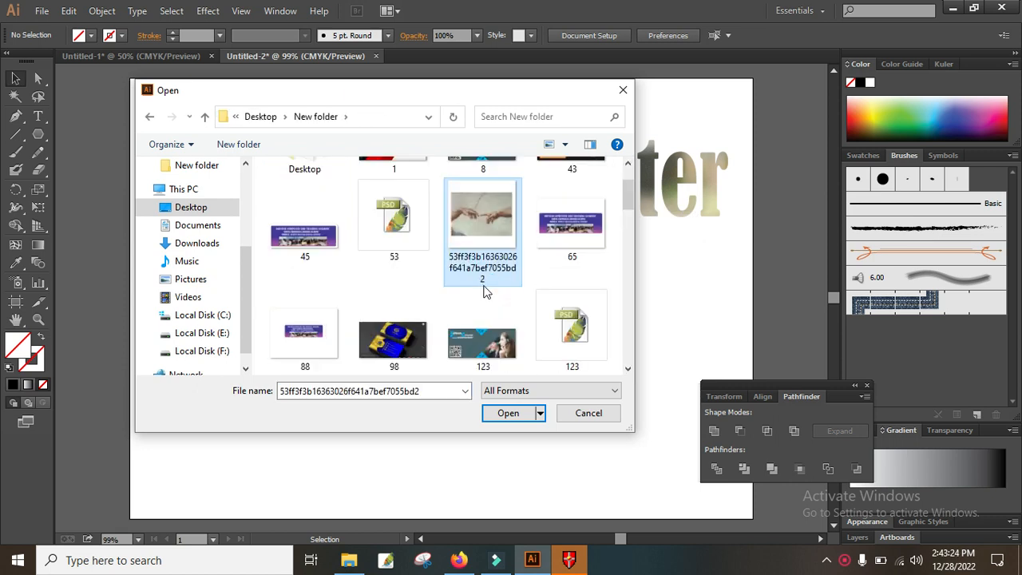
scroll(508, 303, "down", 2)
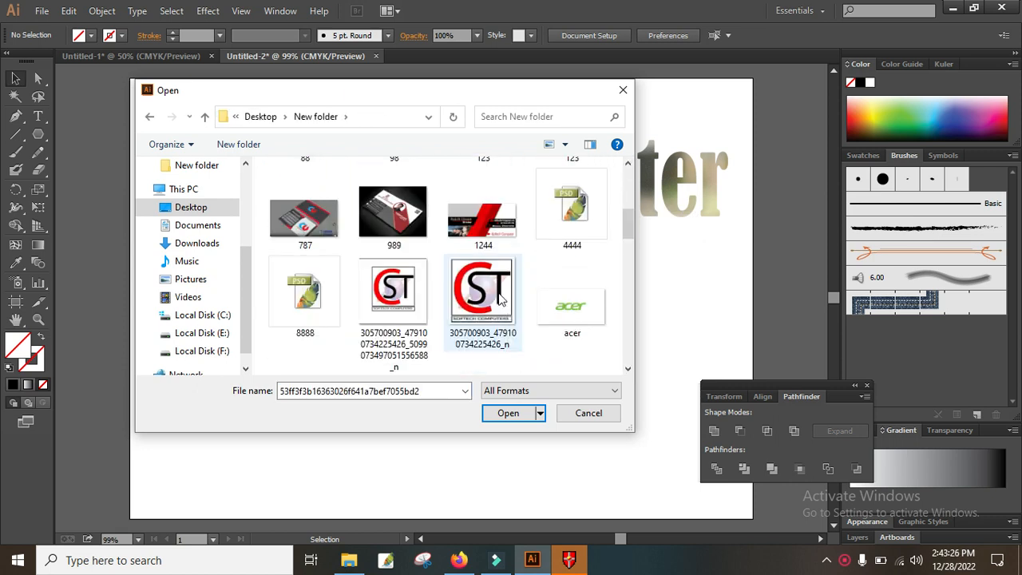
double_click(390, 212)
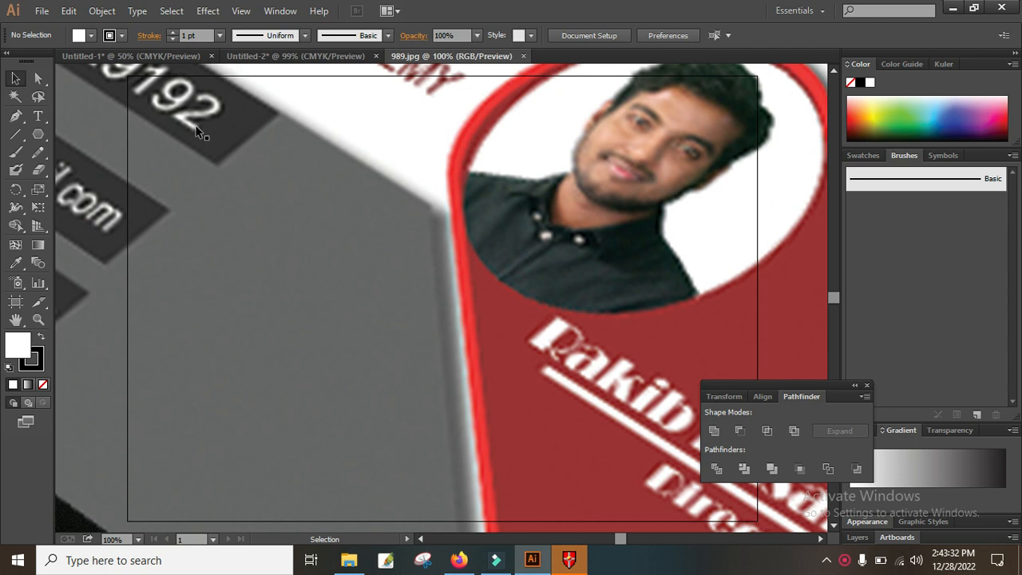
- Scale the opened business card image down around its centre to about 3.55 × 2.66 in, turning it upside down
key("z")
left_click(335, 200, "alt")
left_click(438, 254, "alt")
left_click(438, 254, "alt")
left_click(375, 208, "alt")
left_click(375, 207, "alt")
left_click(375, 207, "alt")
left_click(375, 208, "alt")
left_click(375, 207, "alt")
left_click(375, 208, "alt")
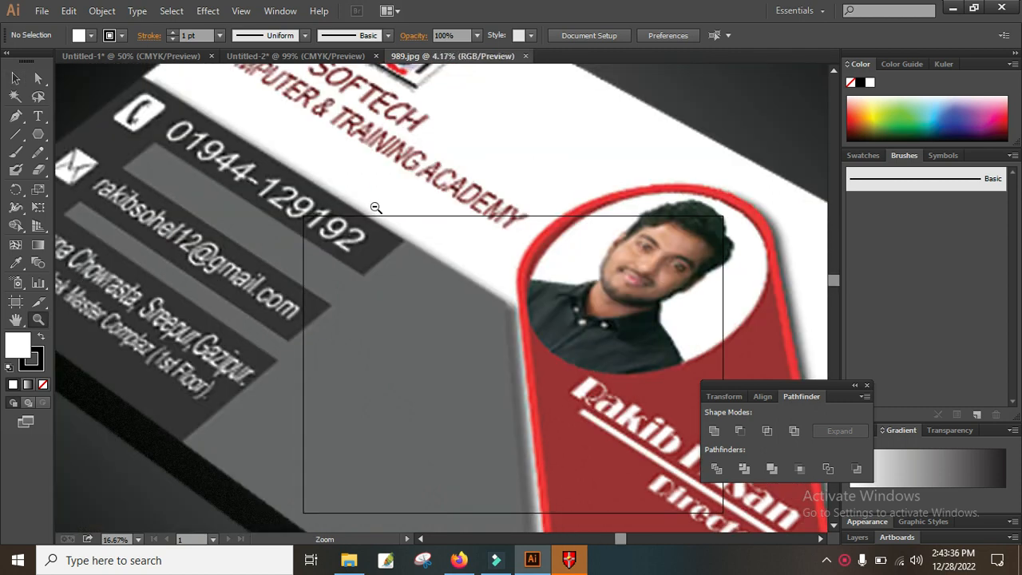
left_click(375, 208, "alt")
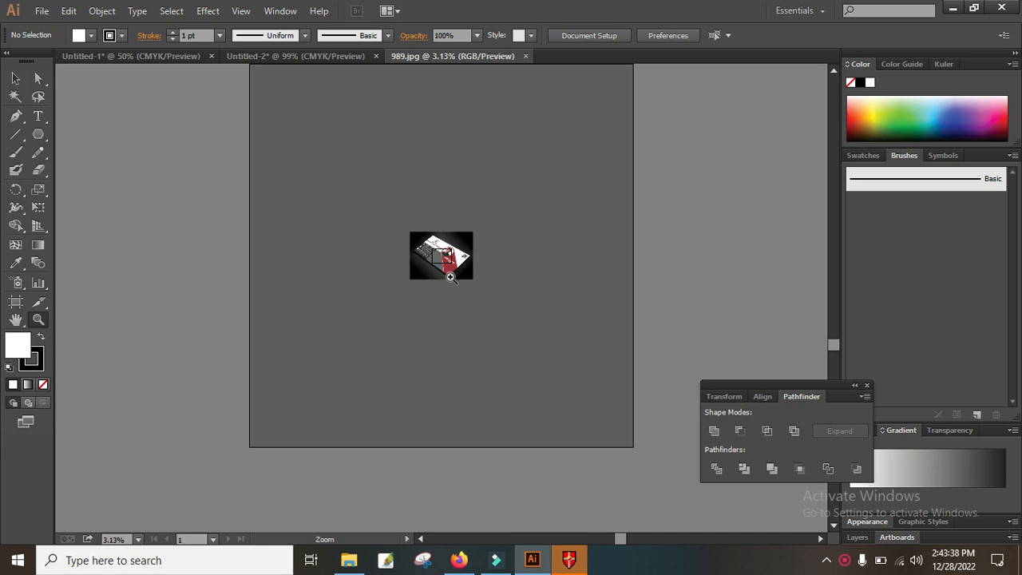
key("ctrl+t")
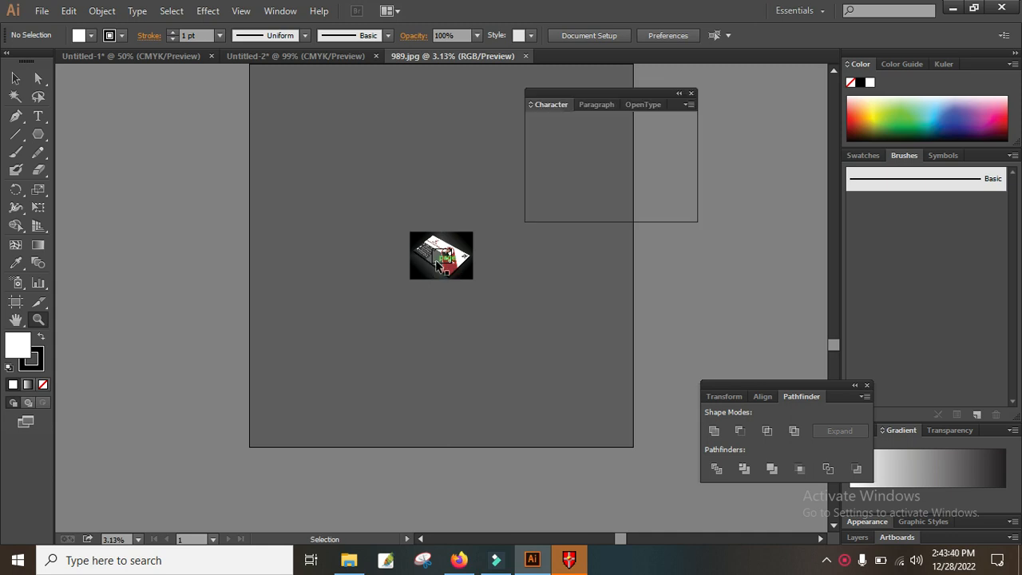
left_click(678, 95)
key("v")
left_click(441, 260)
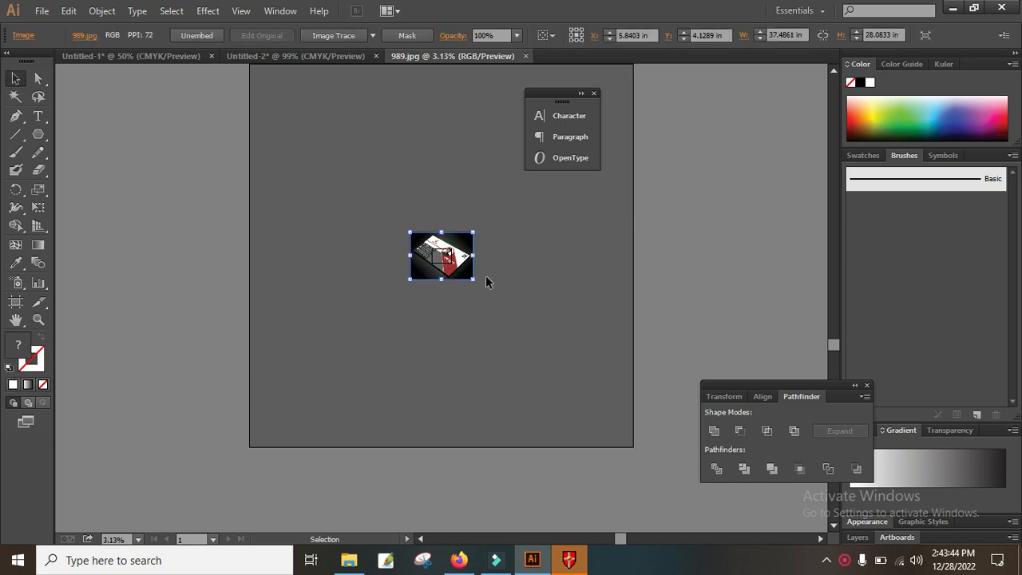
left_click_drag(473, 279, 445, 258)
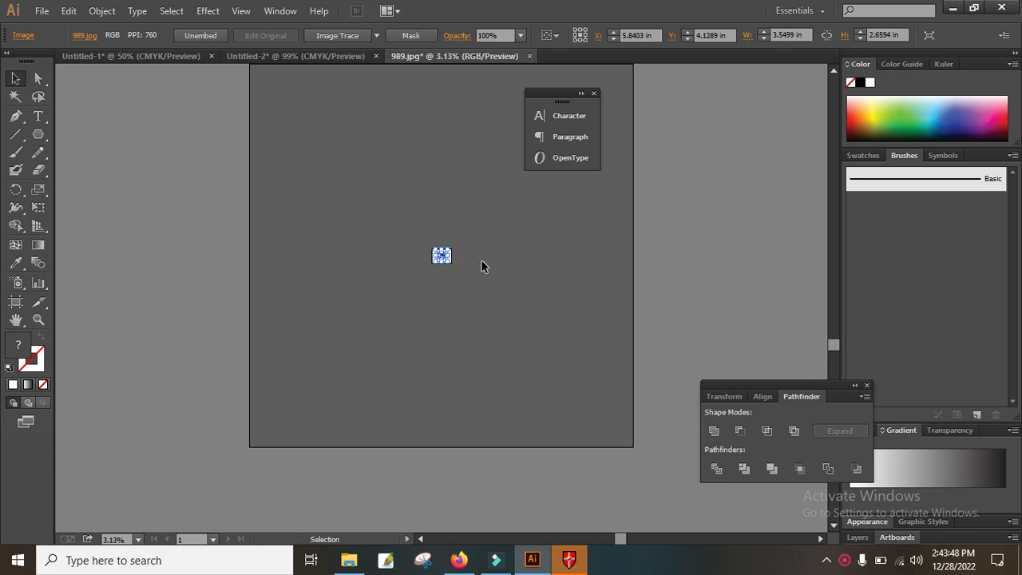
- Enlarge the business card image around its centre to about 5.31 × 3.98 in
key("z")
left_click(471, 253)
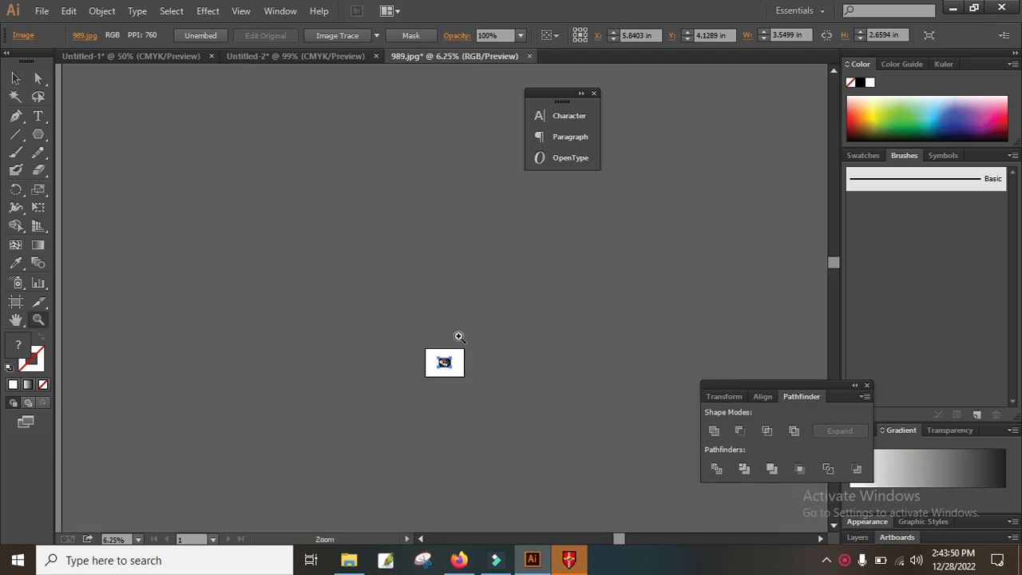
left_click(459, 339)
left_click(403, 275)
left_click(435, 349)
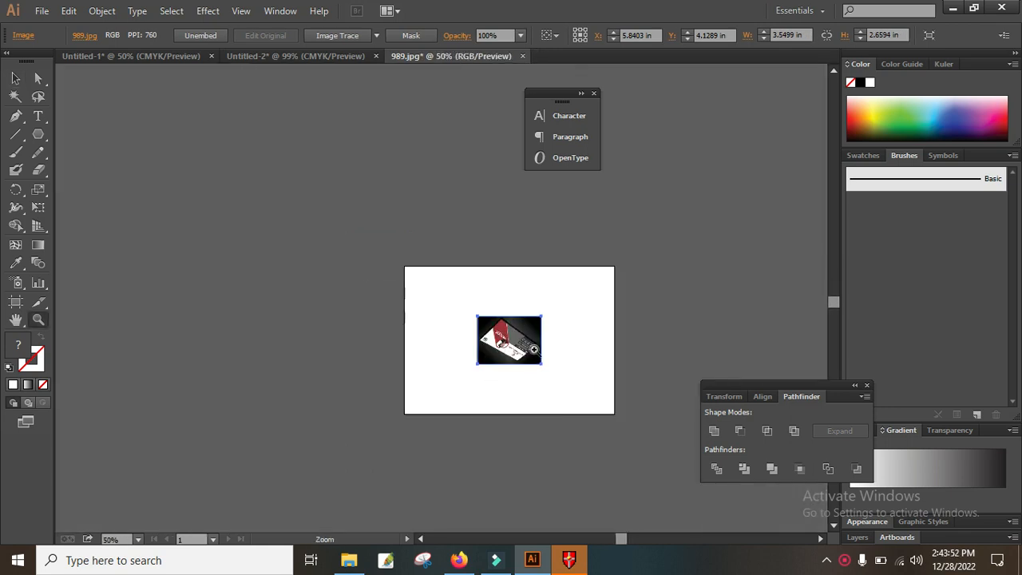
left_click(494, 370)
left_click(449, 250)
left_click(347, 219)
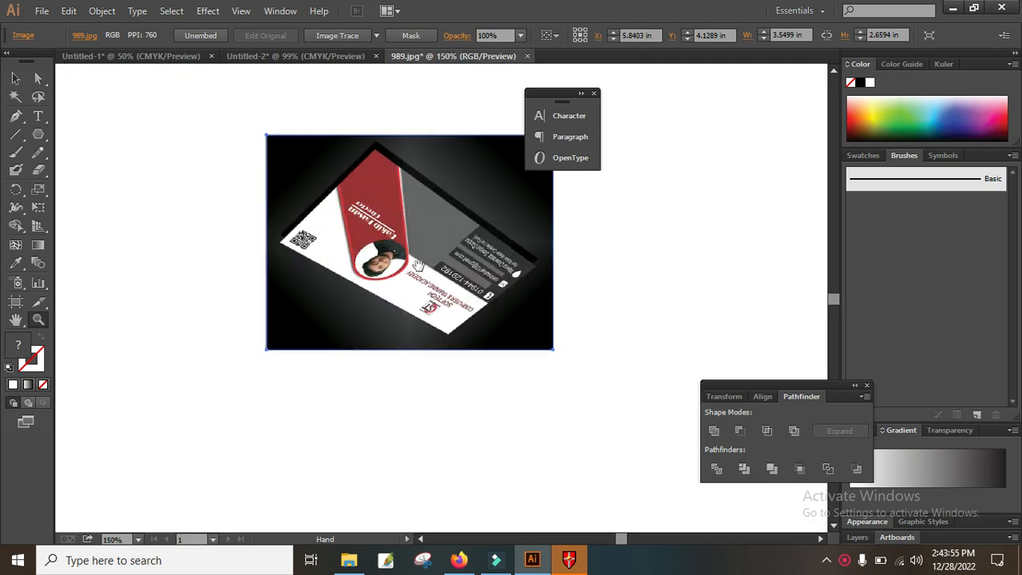
left_click_drag(420, 265, 407, 320)
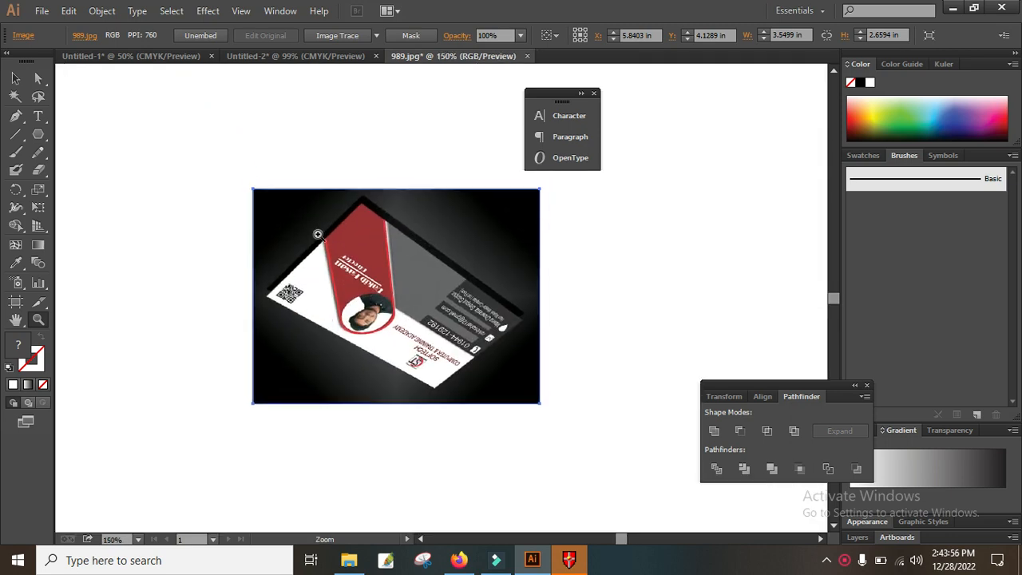
left_click(16, 78)
left_click_drag(534, 401, 612, 452)
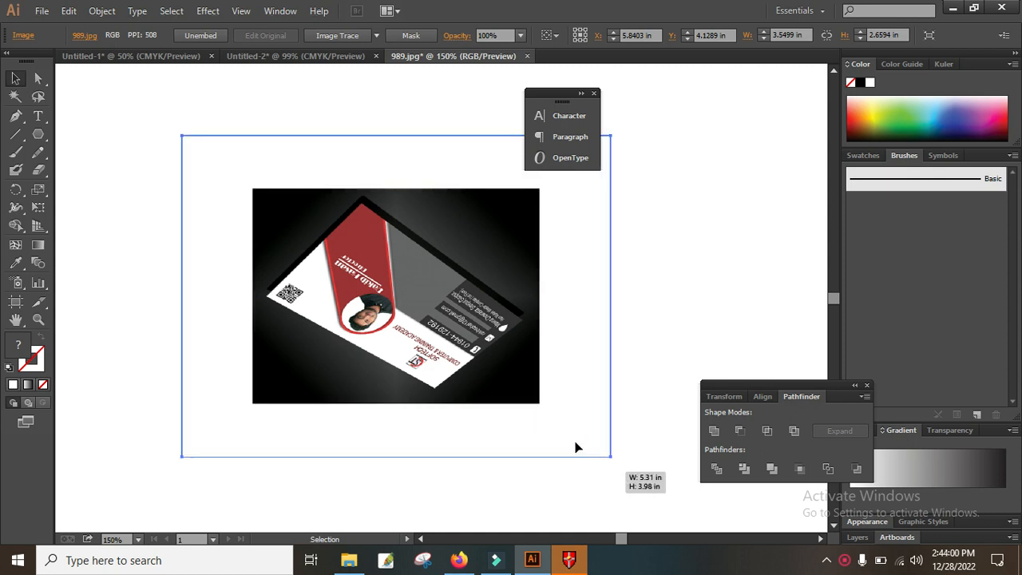
- Flip the business card image upright and enlarge it to about 9.20 × 6.89 in within the artboard, leaving it deselected
key("z")
left_click(517, 364)
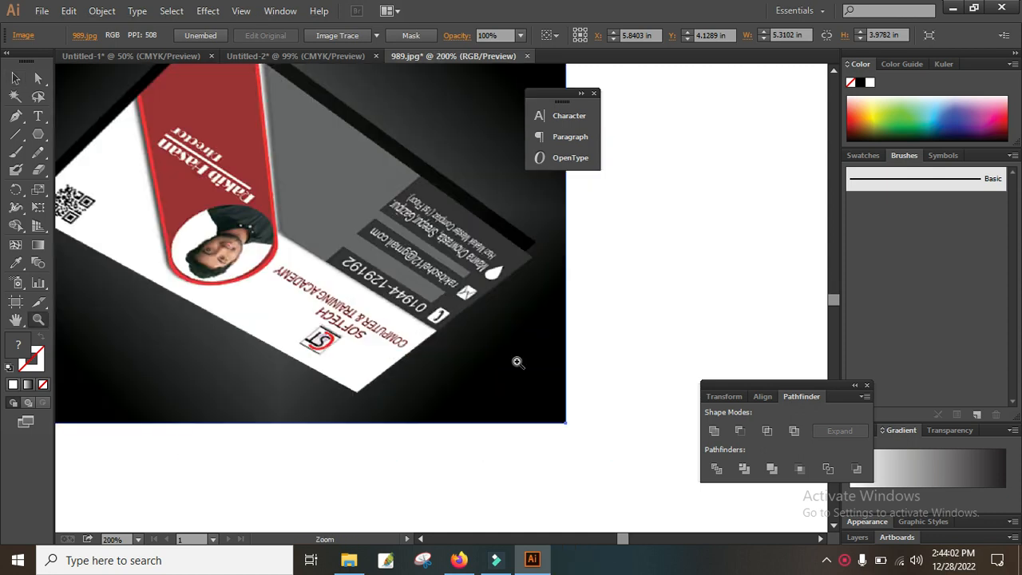
left_click(517, 362, "alt")
left_click(517, 361, "alt")
left_click(415, 284, "alt")
left_click_drag(389, 241, 480, 387)
left_click(15, 78)
left_click_drag(554, 311, 377, 419)
left_click_drag(534, 449, 603, 499)
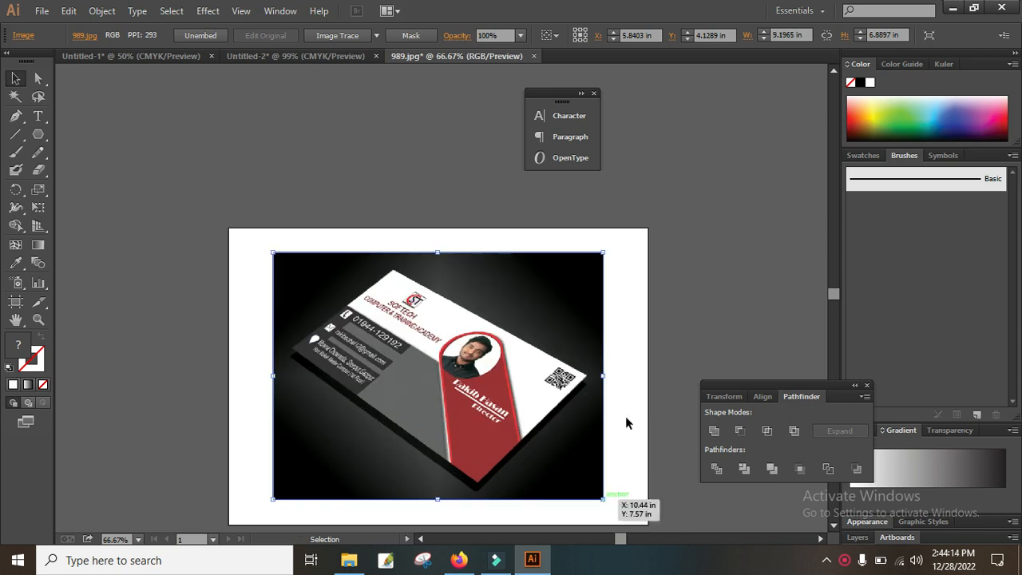
left_click(679, 308)
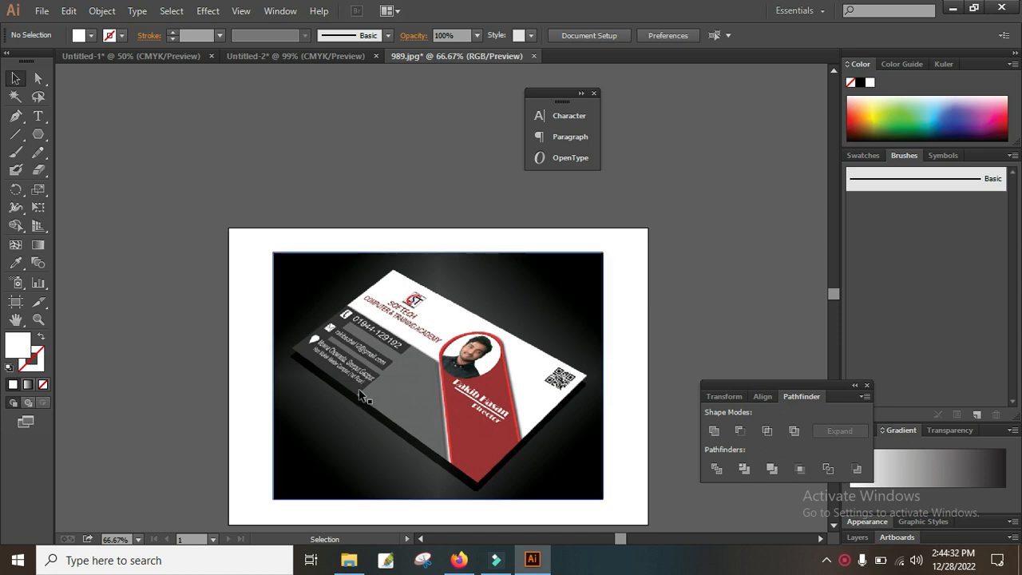
- Set up the Pen tool with no fill and a black (000000) 1 pt stroke
left_click(15, 115)
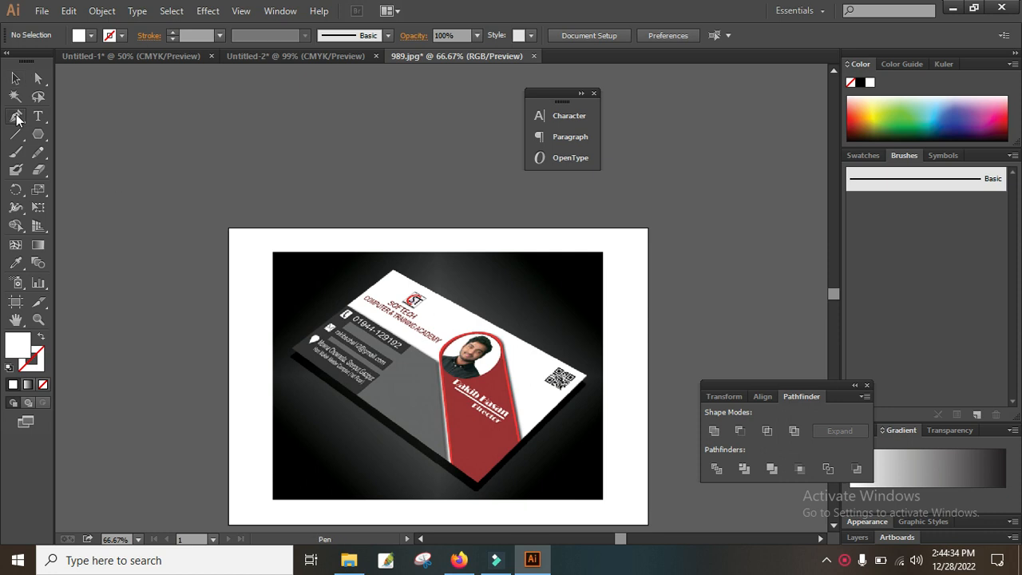
double_click(23, 351)
left_click(552, 419)
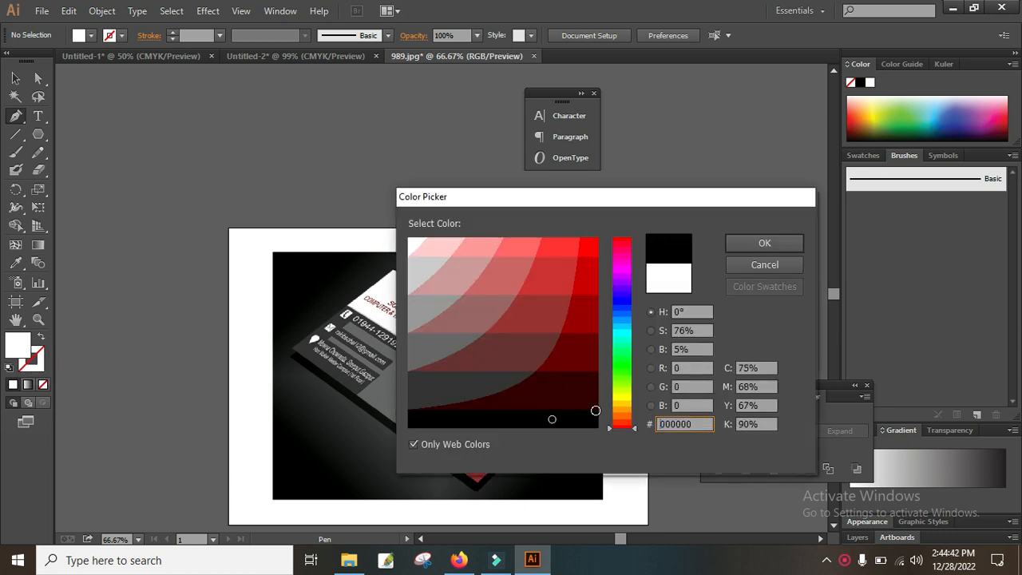
left_click(764, 244)
left_click(41, 336)
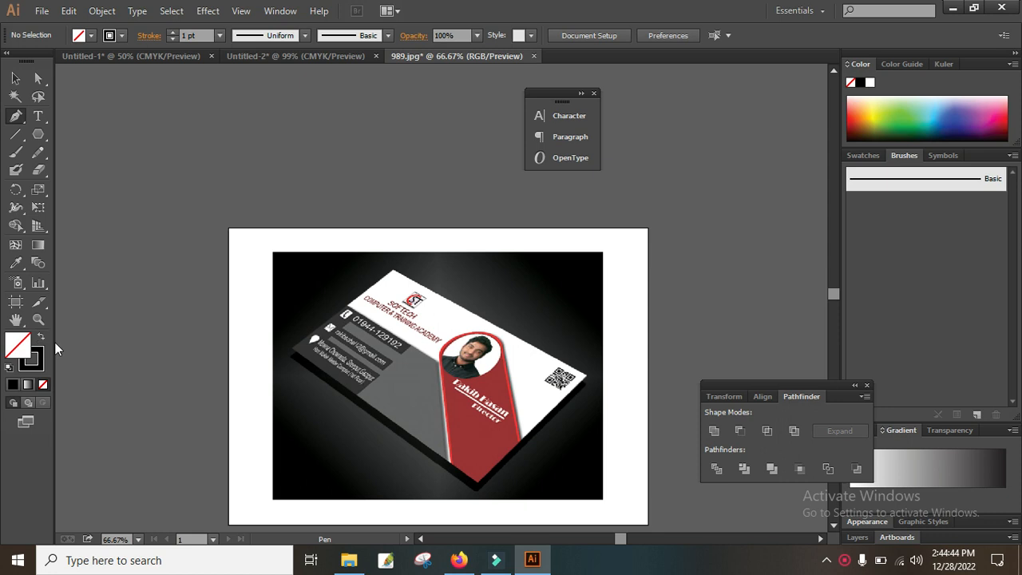
- Trace a closed four-cornered path around the business card's face in the image with the Pen tool
left_click(391, 271)
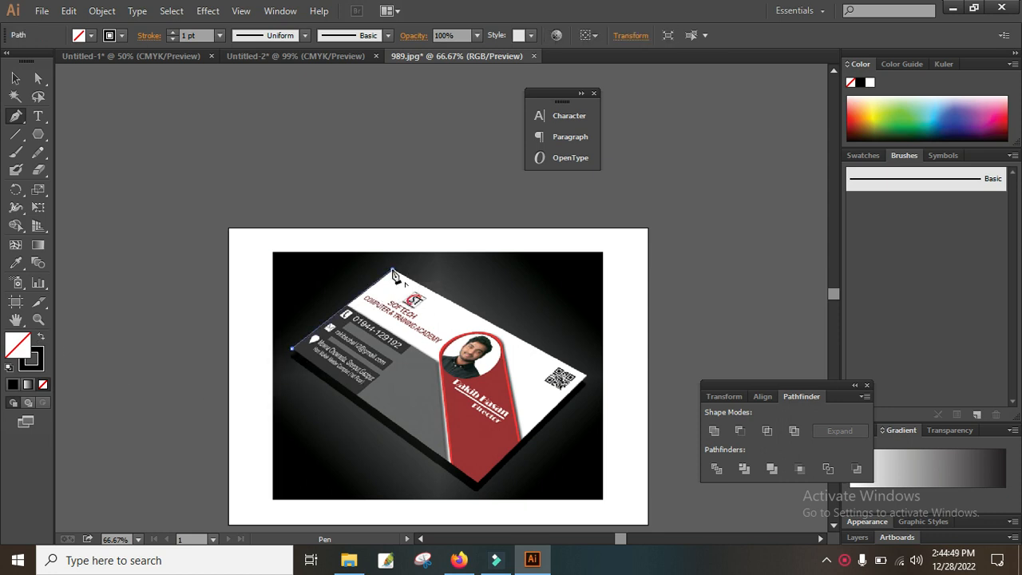
left_click(586, 375)
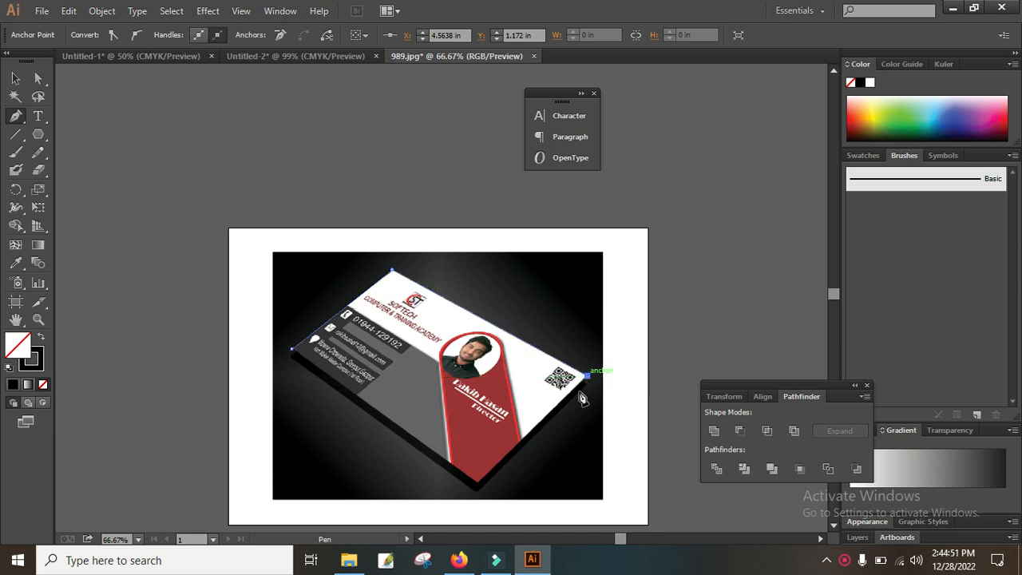
left_click(477, 484)
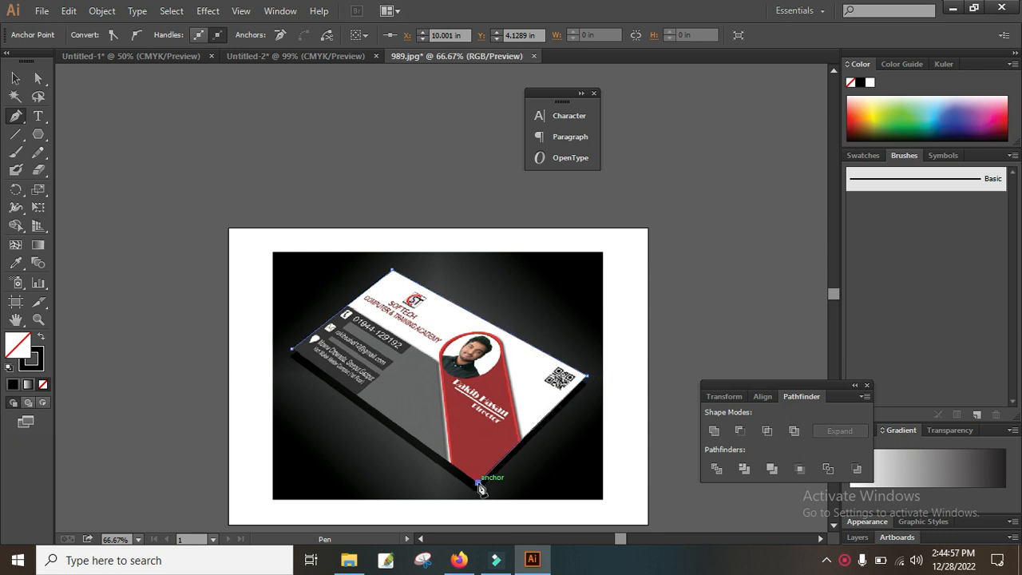
left_click(292, 350)
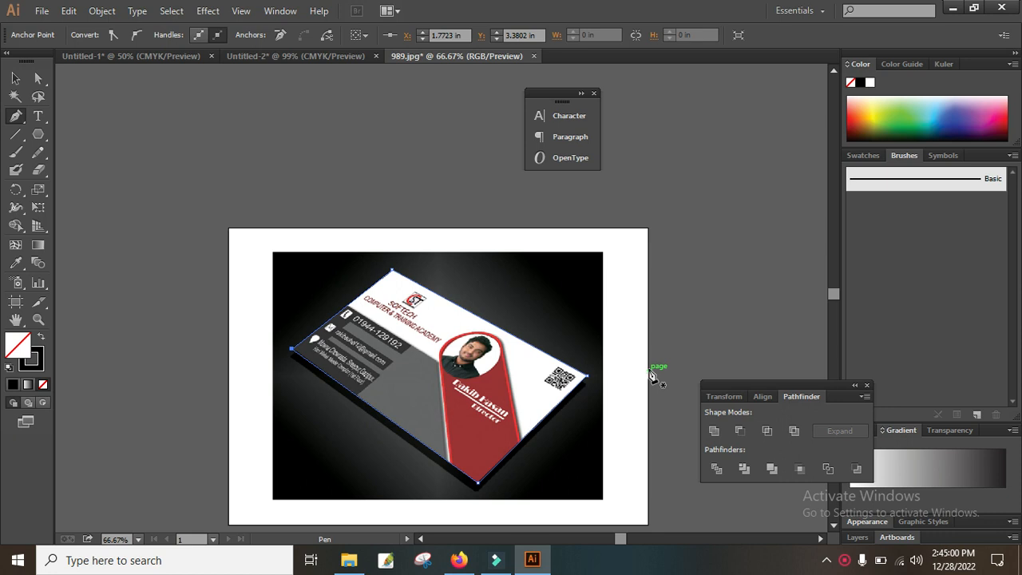
left_click(16, 79)
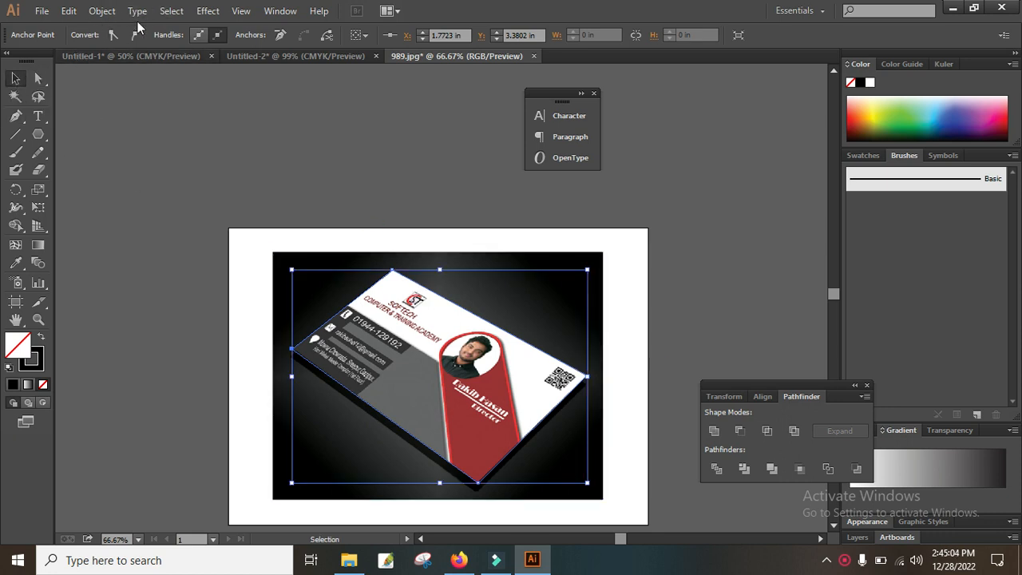
- Lock the traced card outline and unlock all objects again
left_click(102, 11)
mouse_move(138, 103)
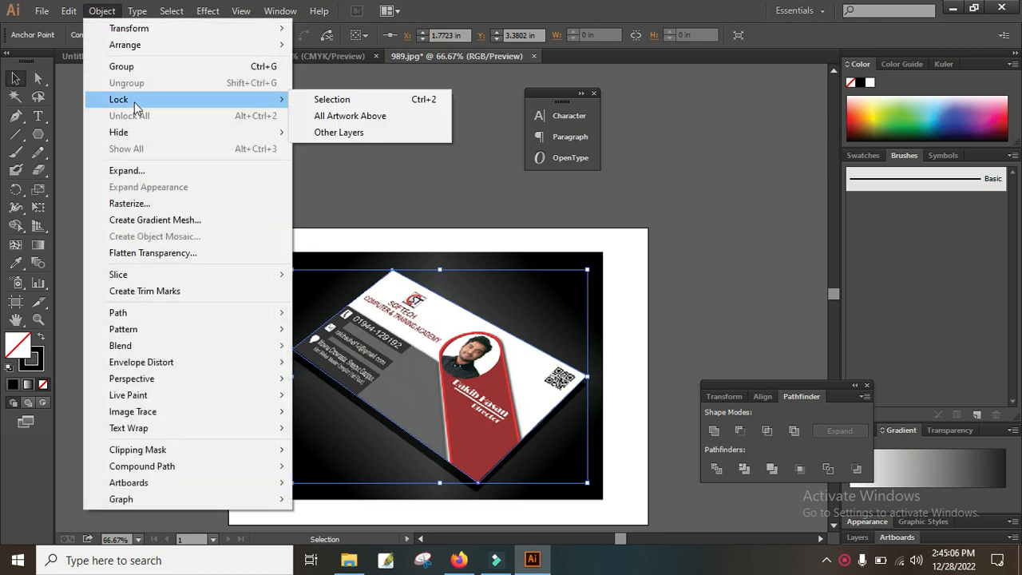
left_click(364, 102)
left_click(102, 11)
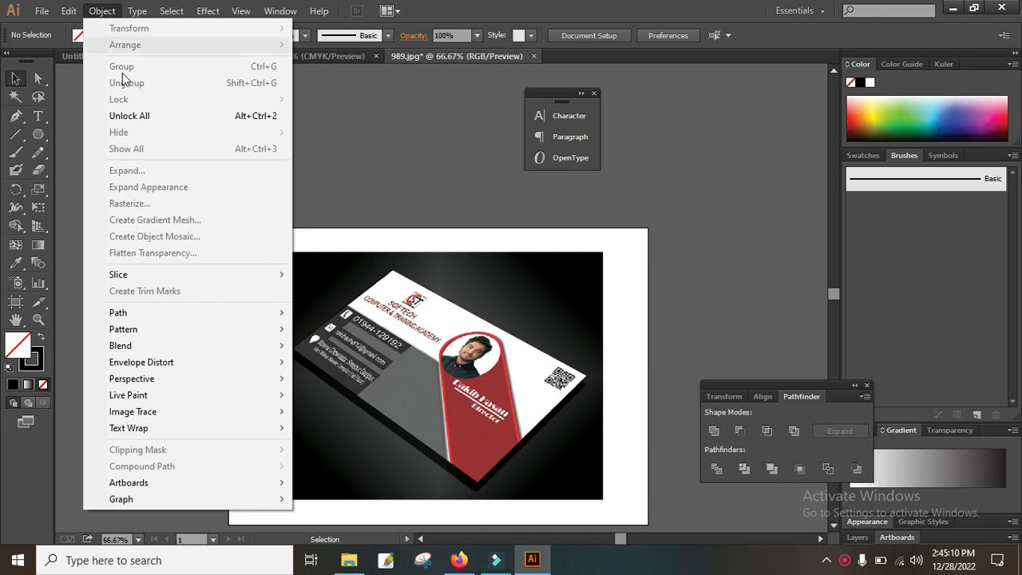
left_click(130, 117)
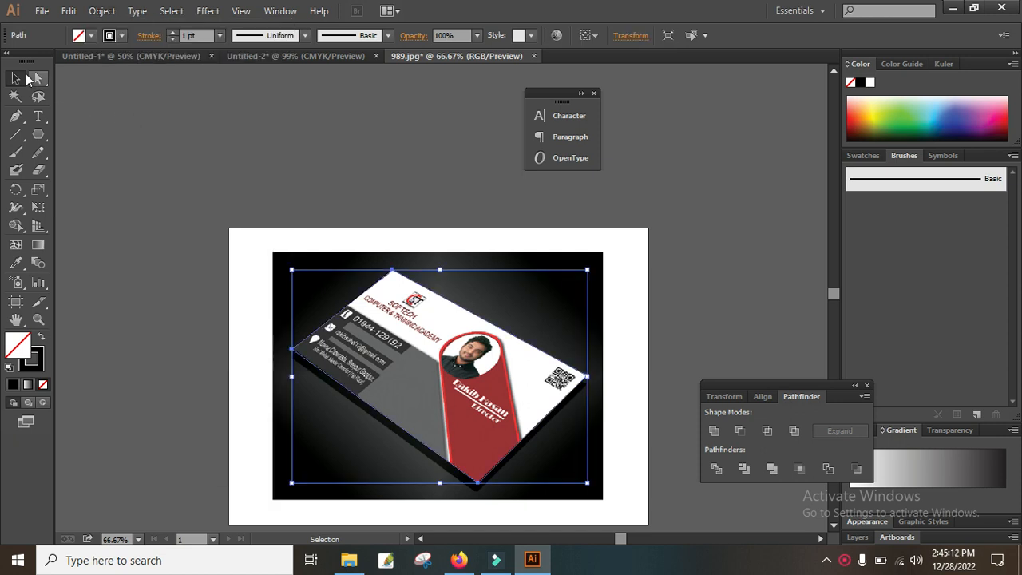
- Select the image together with the traced card outline and make a clipping mask from them
left_click_drag(603, 294, 547, 344)
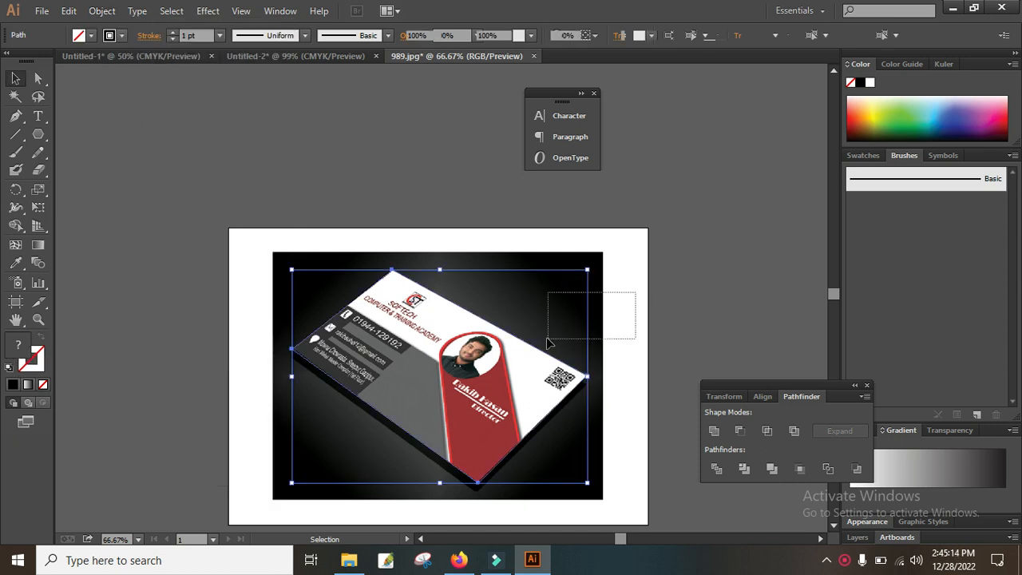
right_click(499, 320)
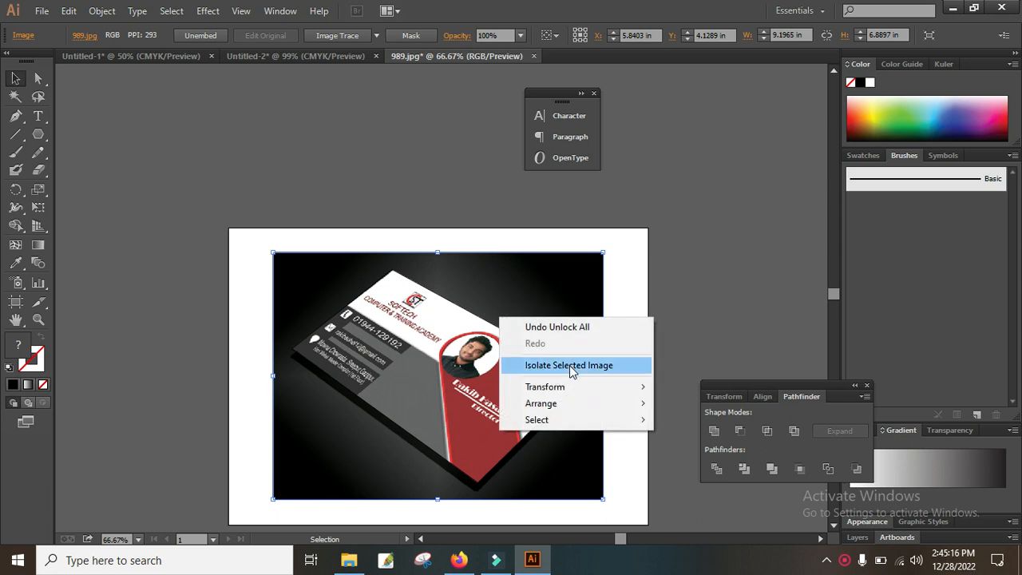
left_click(521, 339)
left_click(522, 340)
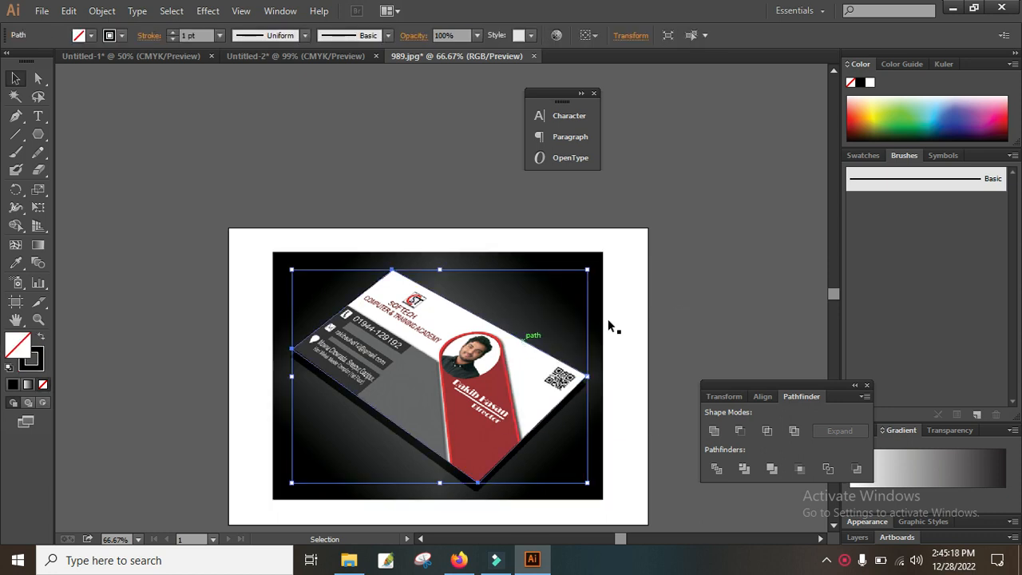
key("ctrl+a")
right_click(461, 384)
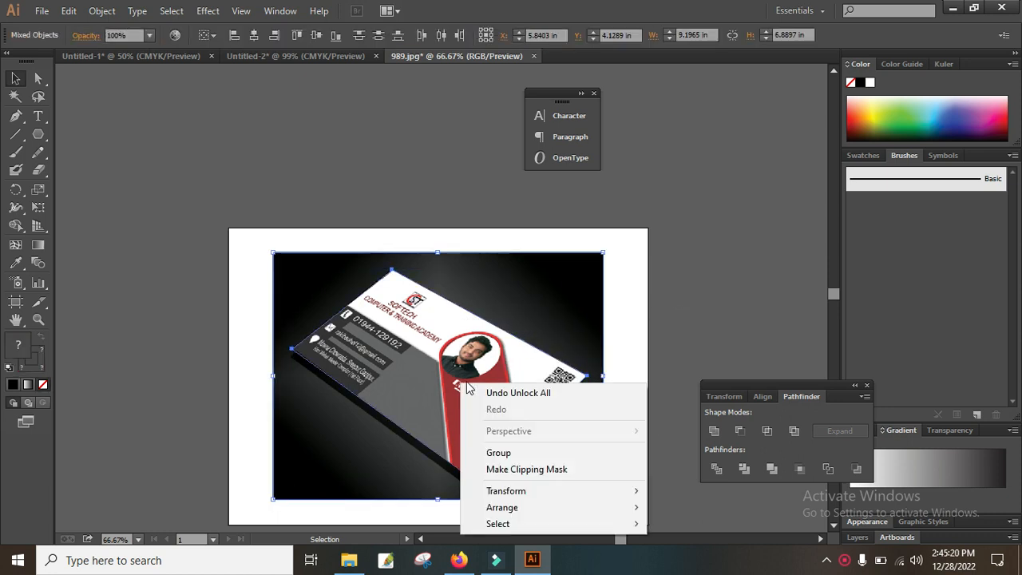
left_click(558, 469)
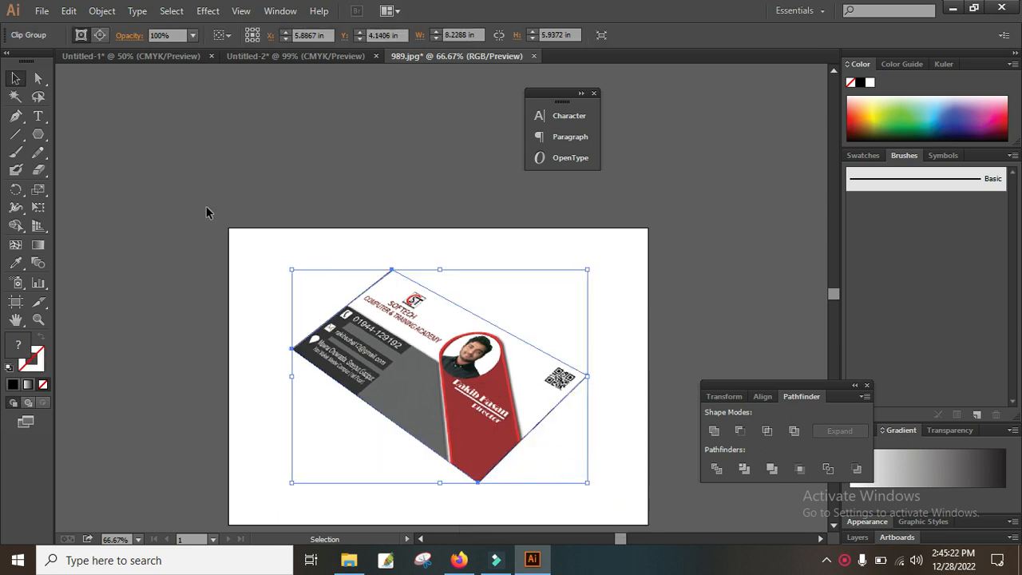
- Move the clipped business card slightly up and left, to about X 5.51 in, Y 3.77 in, and leave it deselected
left_click(206, 211)
left_click_drag(419, 354, 406, 340)
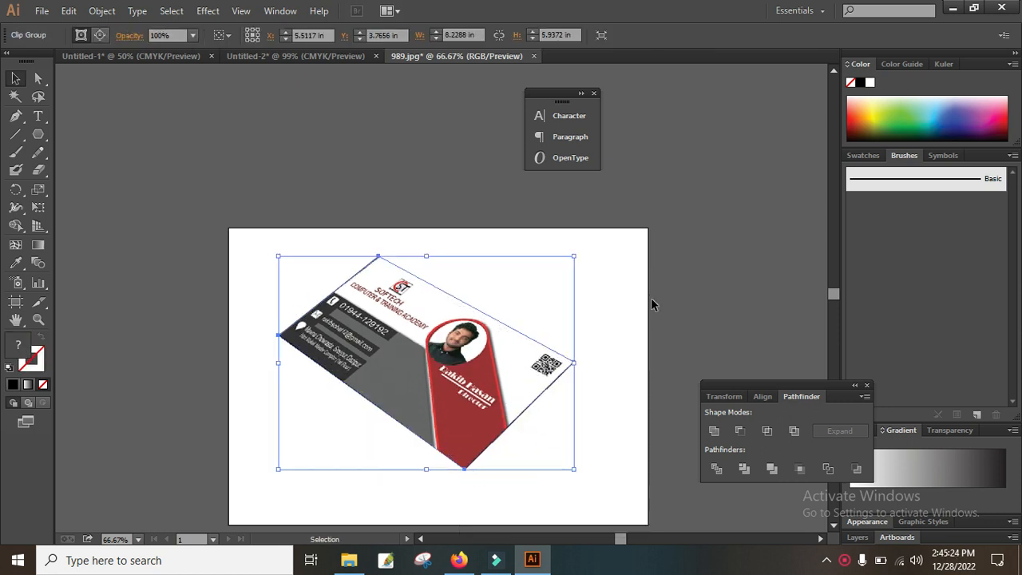
left_click(651, 299)
left_click(386, 343)
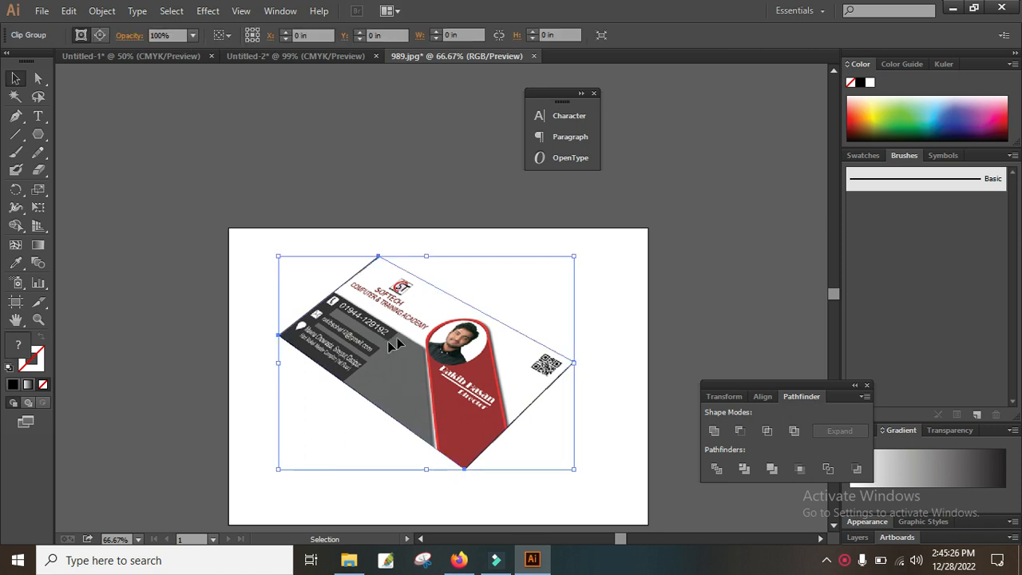
left_click(638, 280)
left_click(415, 364)
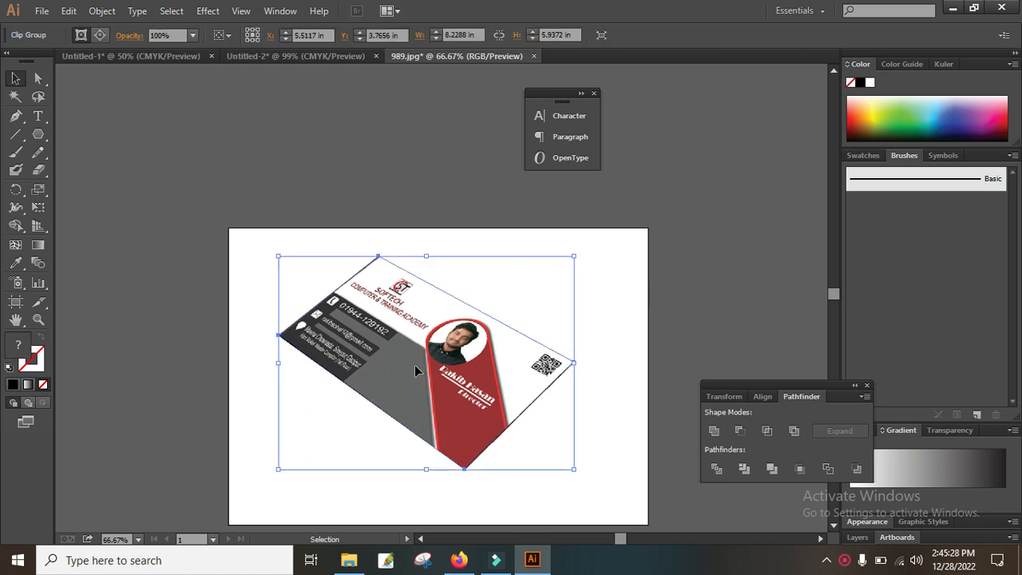
left_click(618, 328)
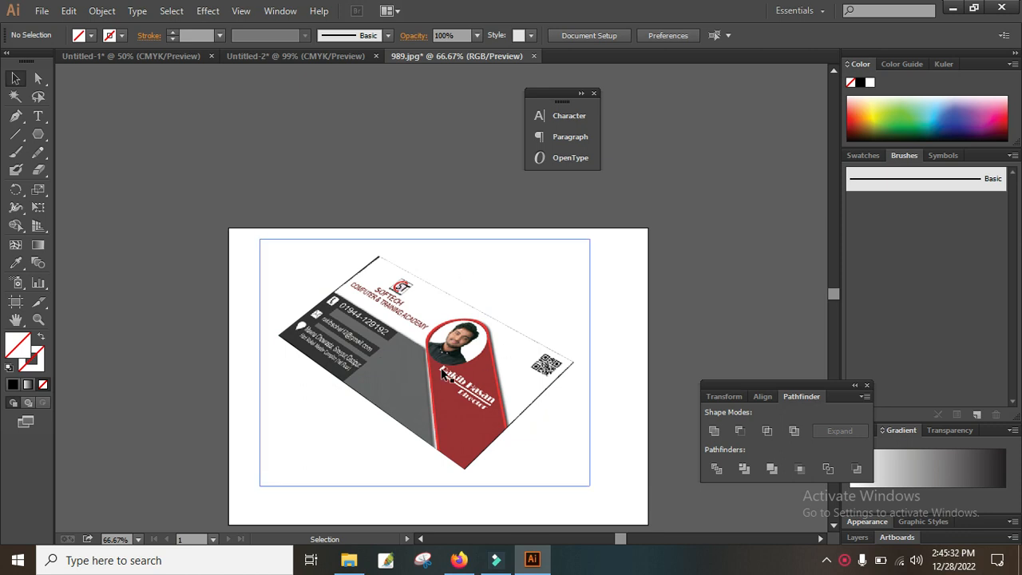
- Create a new A4 CMYK document in landscape orientation
left_click(42, 10)
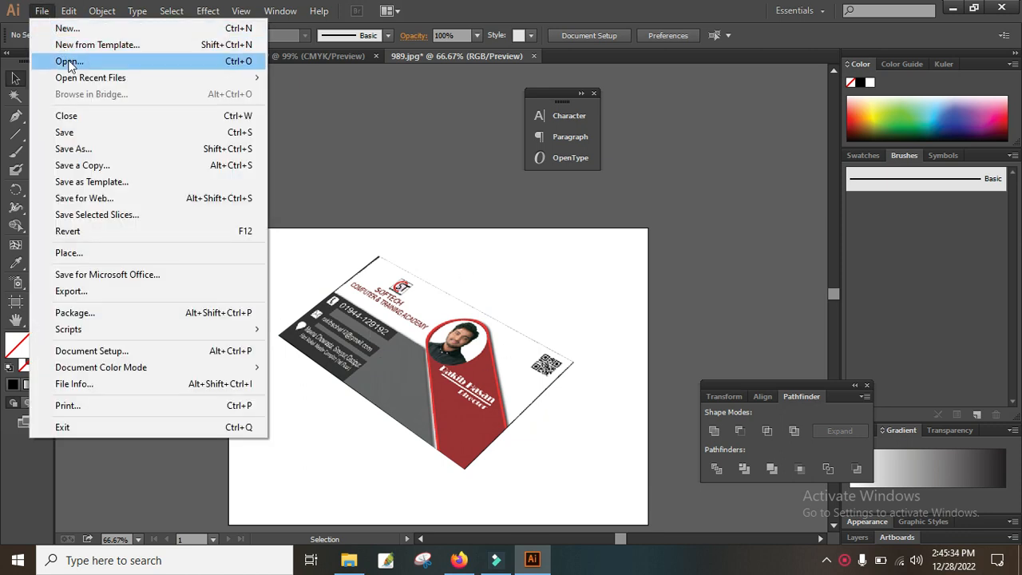
left_click(68, 30)
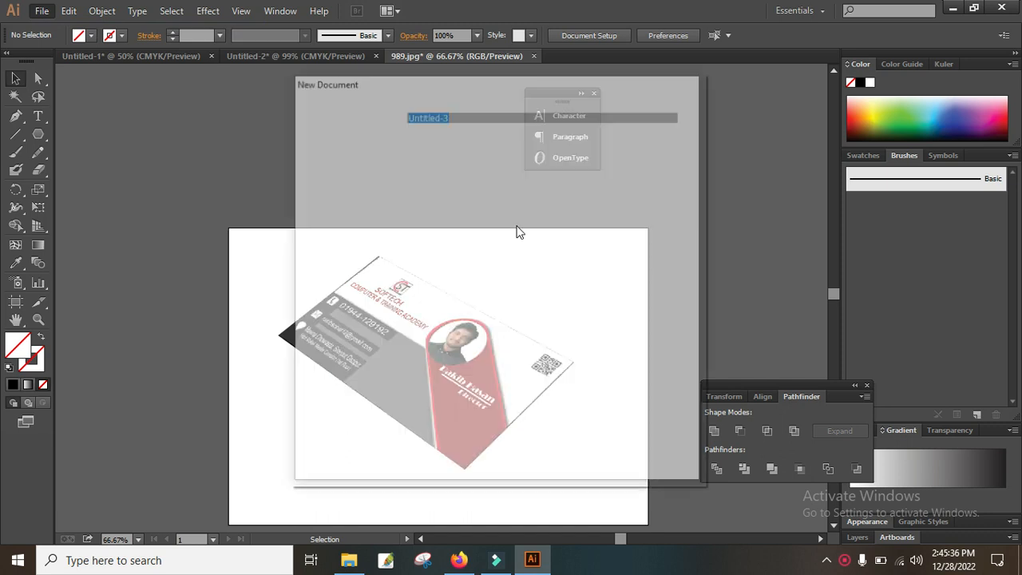
left_click(622, 256)
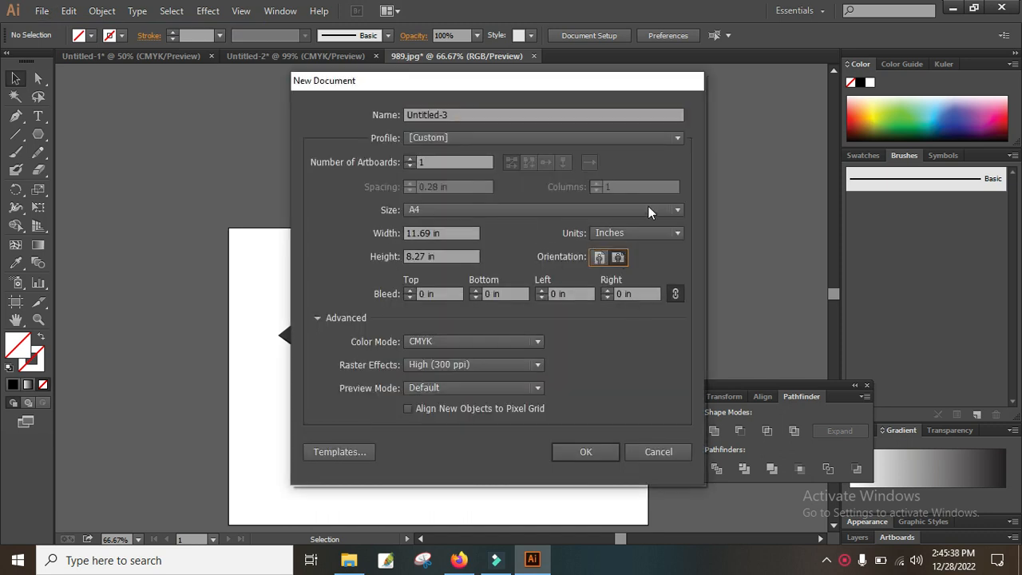
left_click(588, 455)
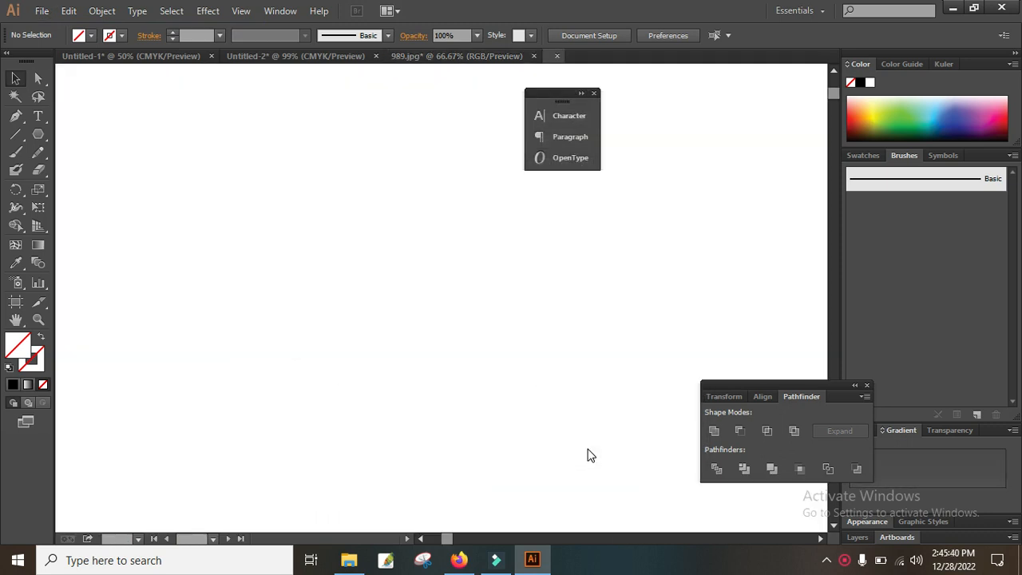
- Place the portrait IMG_0776444 as a linked image near the artboard's upper-left corner
left_click(42, 11)
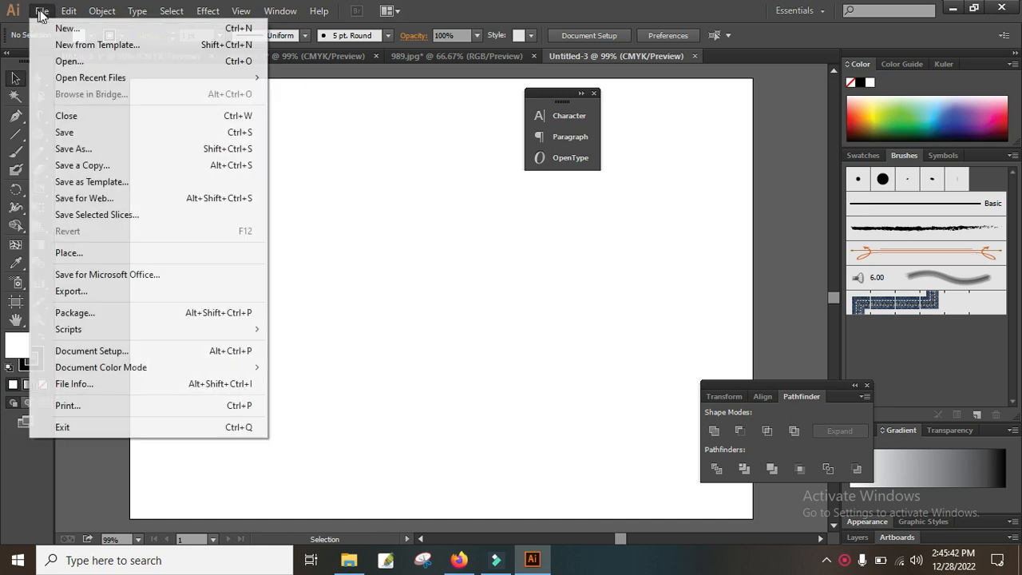
left_click(82, 252)
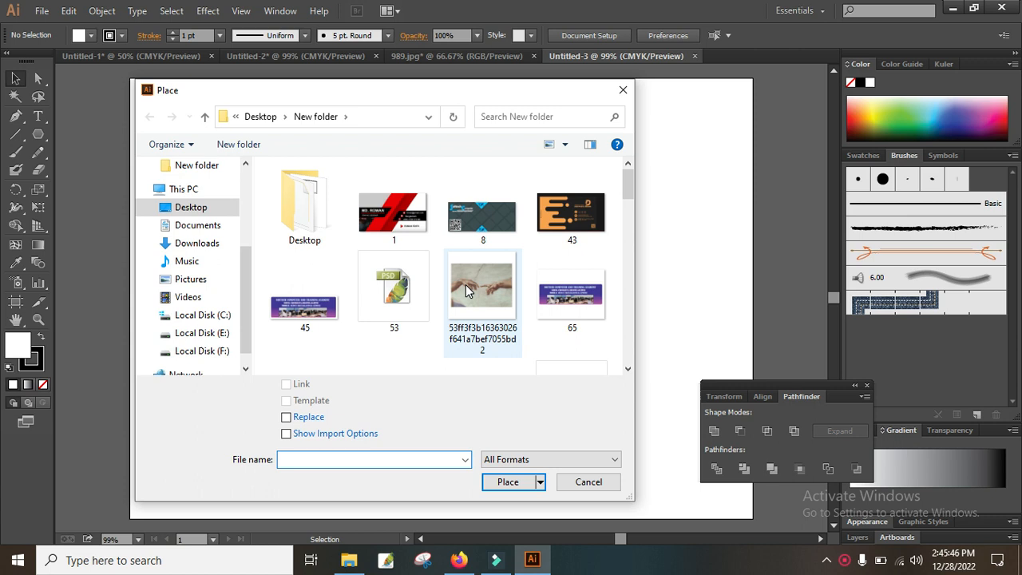
left_click(466, 292)
scroll(393, 311, "down", 10)
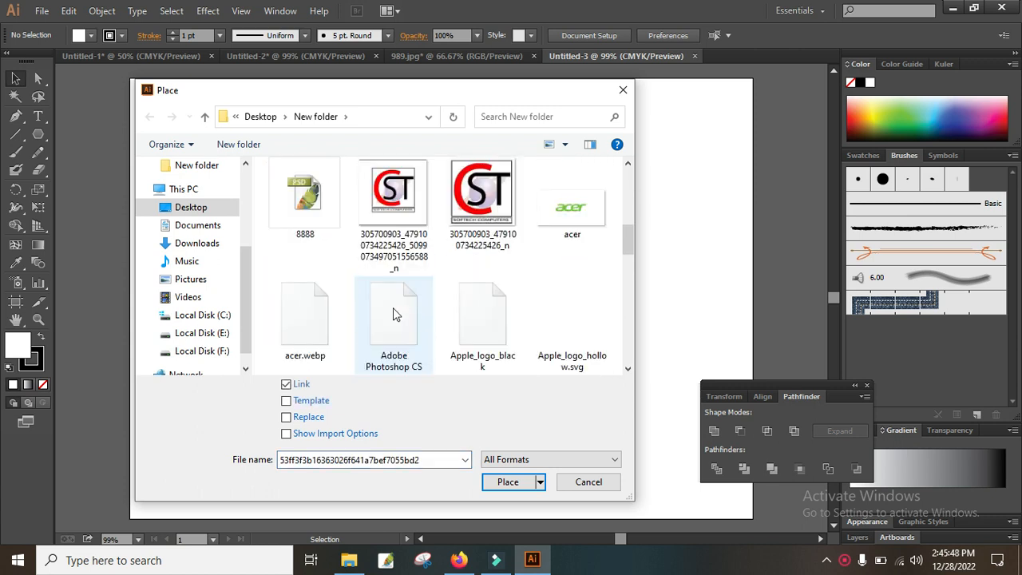
scroll(587, 319, "down", 1)
double_click(482, 315)
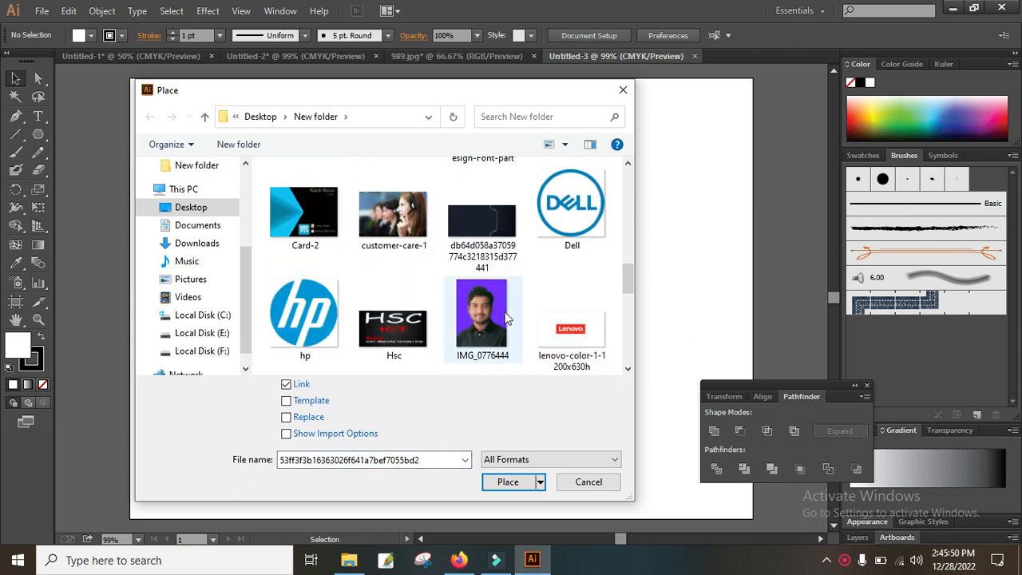
left_click(191, 122)
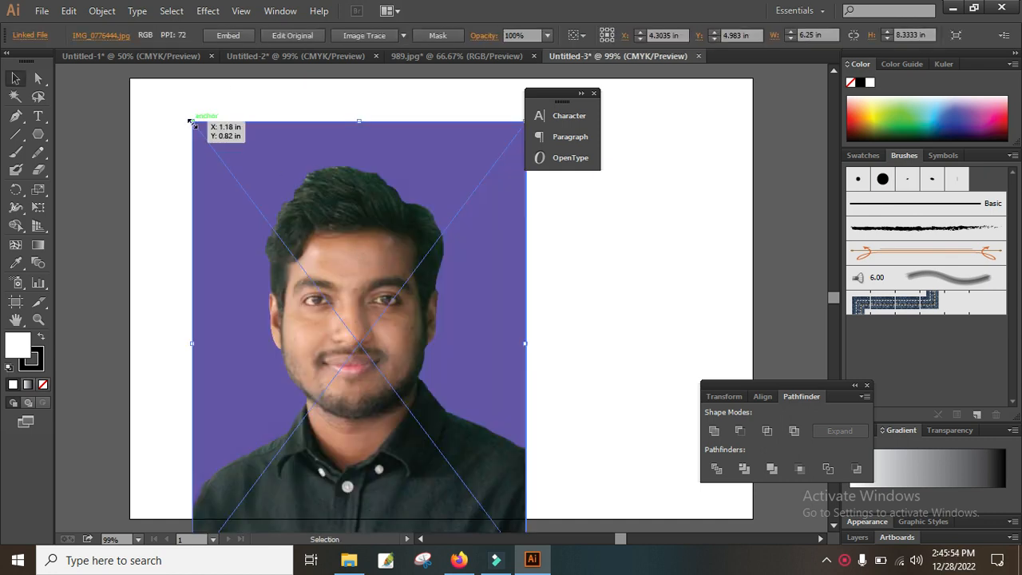
- Scale the portrait down to about 7.32 in high, move it within the artboard and deselect it
left_click_drag(192, 122, 213, 148)
left_click_drag(347, 263, 345, 152)
left_click(174, 238)
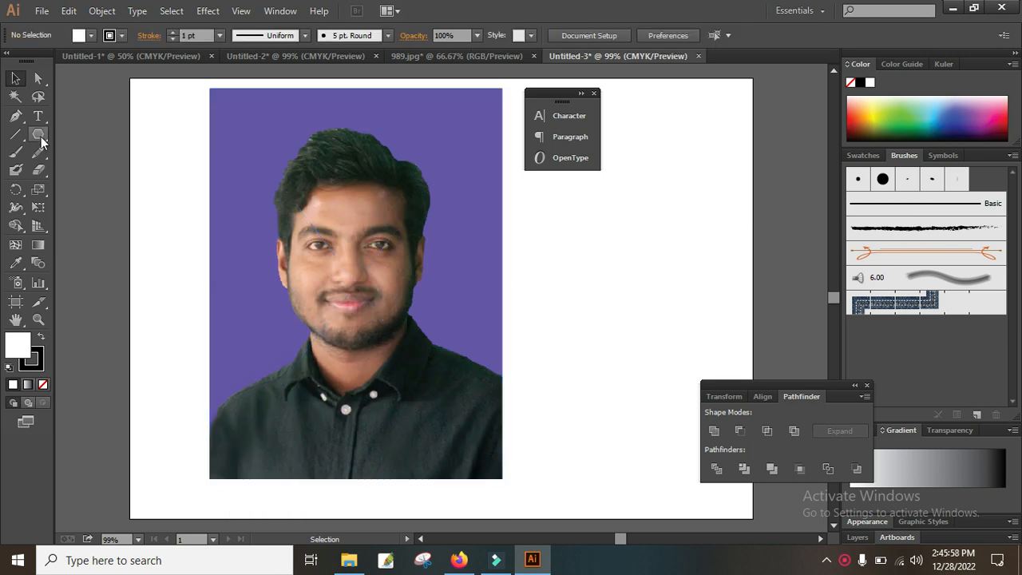
- Draw a circle about 5.74 in across with the Ellipse tool and position it over the portrait's head and shoulders
left_click(38, 134)
left_click(99, 169)
left_click_drag(226, 116, 461, 420)
left_click(15, 78)
left_click_drag(434, 294, 411, 288)
- Widen the portrait to about 5.85 in and shift it up so it sits fully behind the circle
left_click(495, 365)
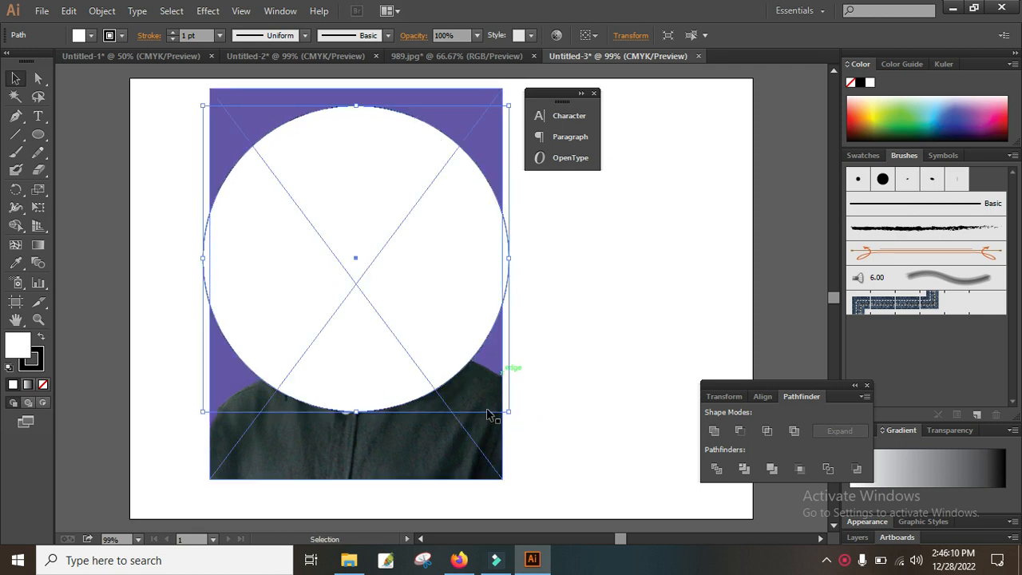
left_click_drag(501, 284, 509, 283)
left_click_drag(212, 286, 195, 285)
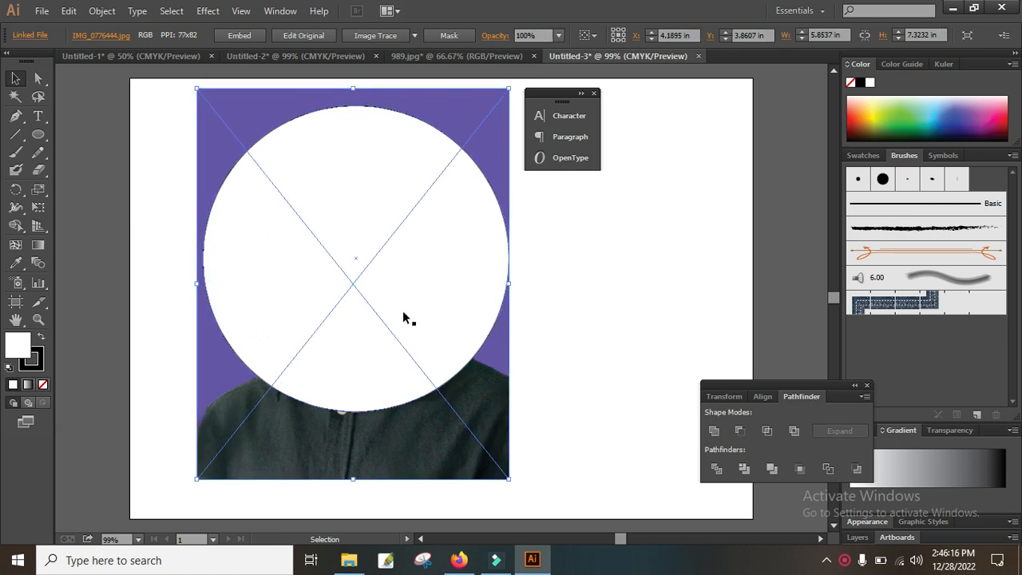
left_click_drag(406, 412, 409, 394)
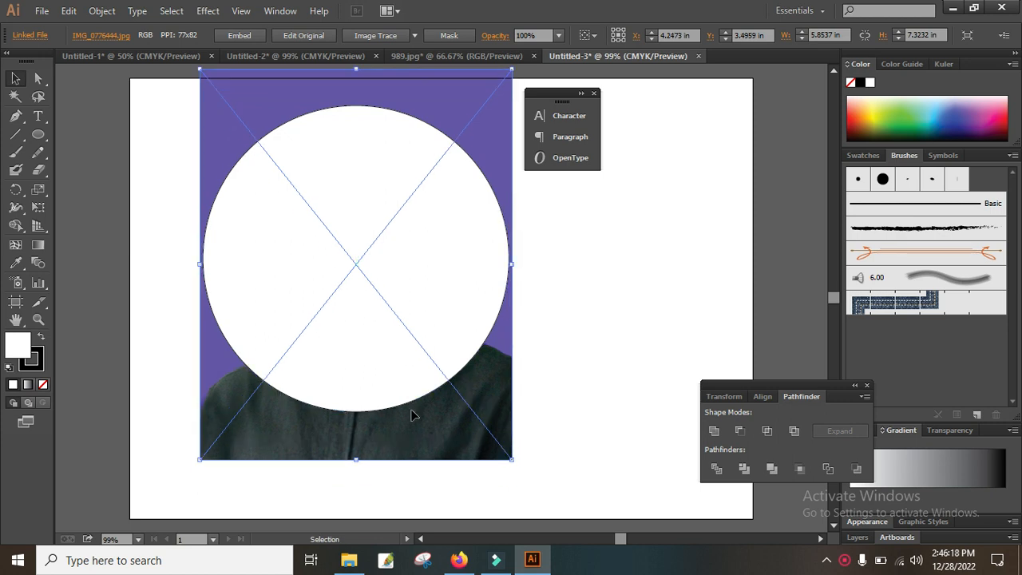
- Select the circle and the portrait together and make a clipping mask from them
left_click(593, 295)
left_click_drag(591, 251, 377, 310)
right_click(399, 283)
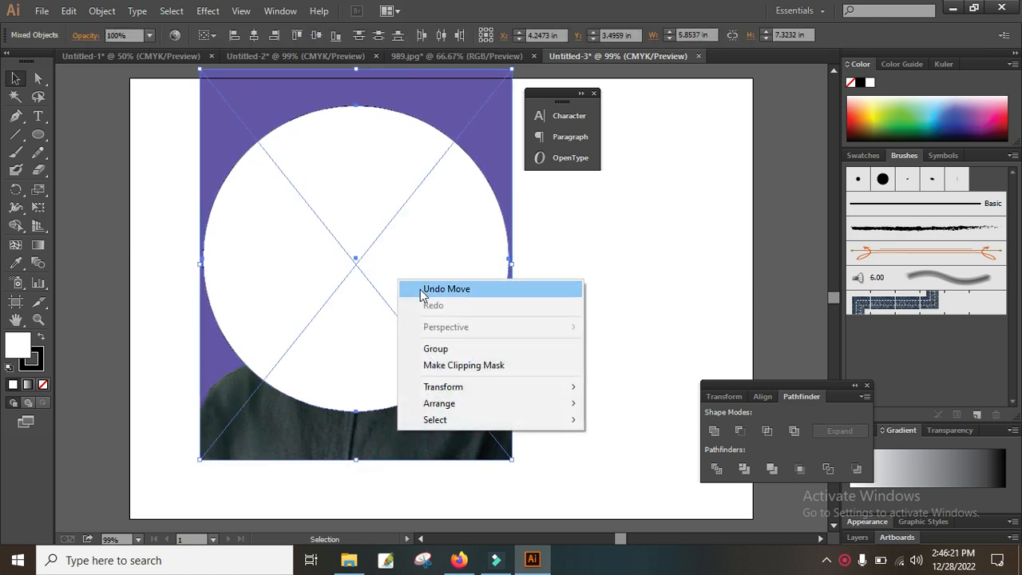
left_click(465, 371)
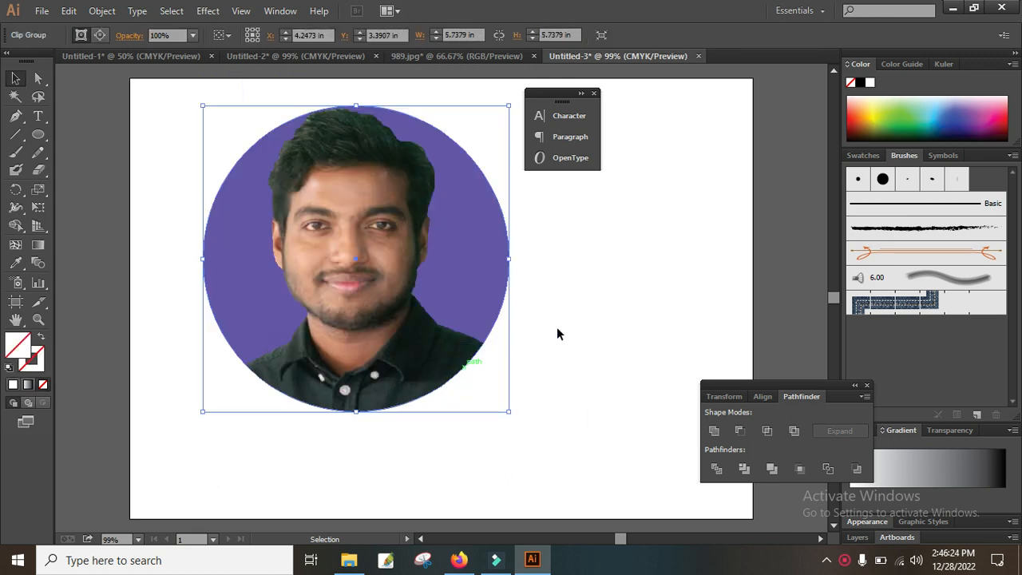
- Scale the circular portrait down about its centre to roughly half size and deselect it
left_click(585, 315)
left_click(449, 313)
left_click_drag(509, 412, 431, 332)
left_click(565, 337)
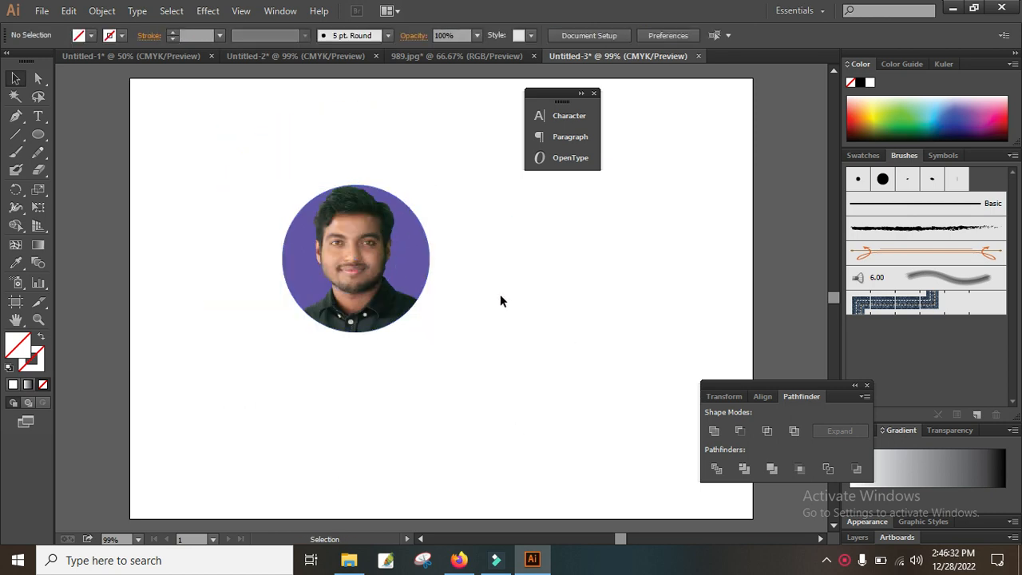
- Review the masked artwork in Untitled-1, Untitled-2 and 989.jpg, and return to Untitled-3
left_click(134, 56)
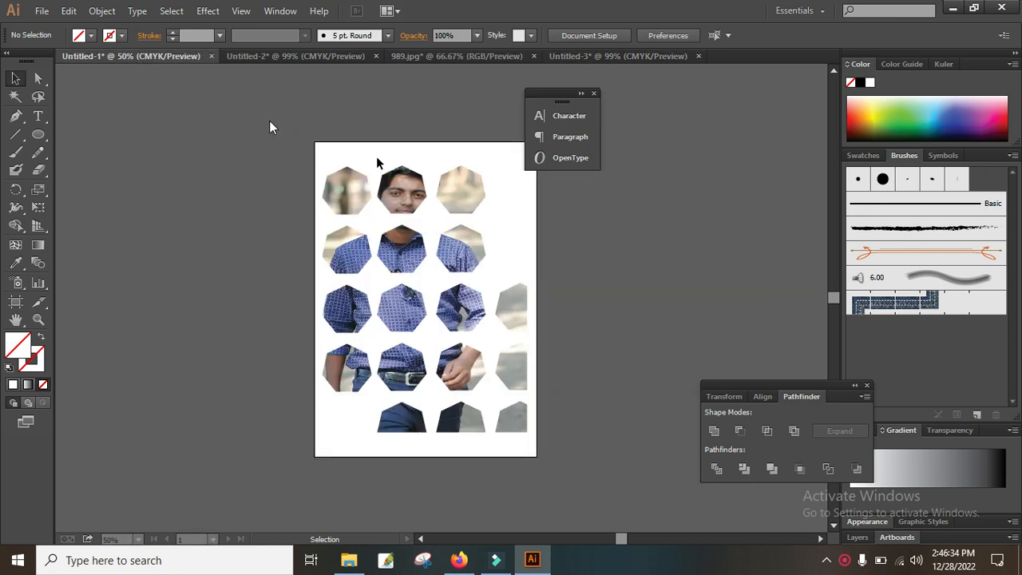
left_click(250, 54)
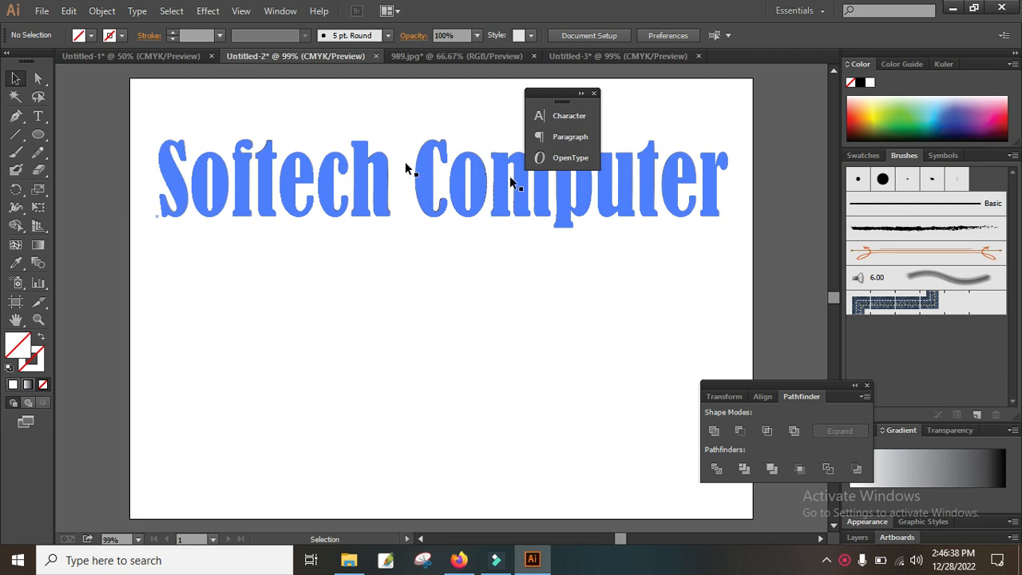
left_click(418, 56)
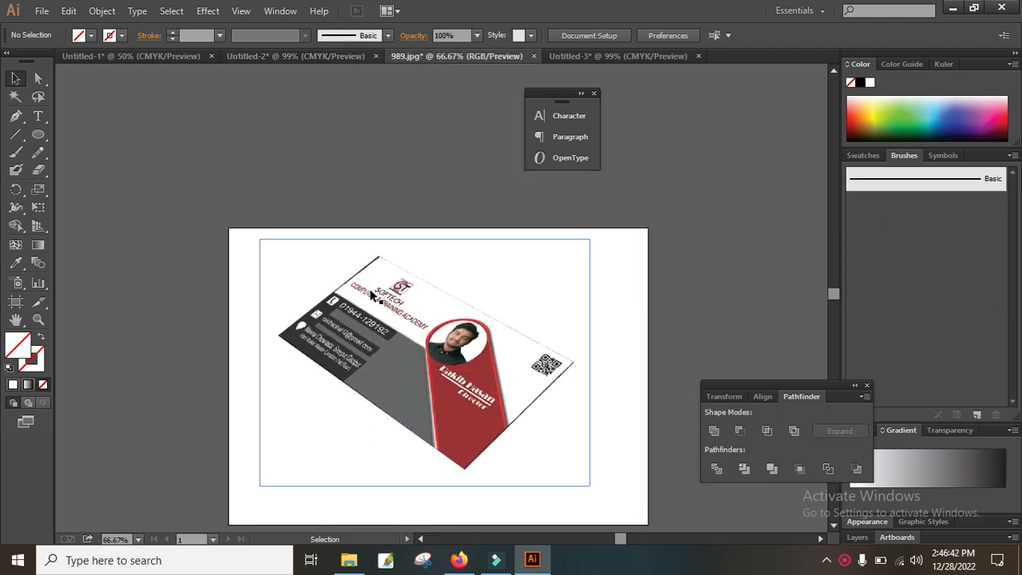
left_click(623, 55)
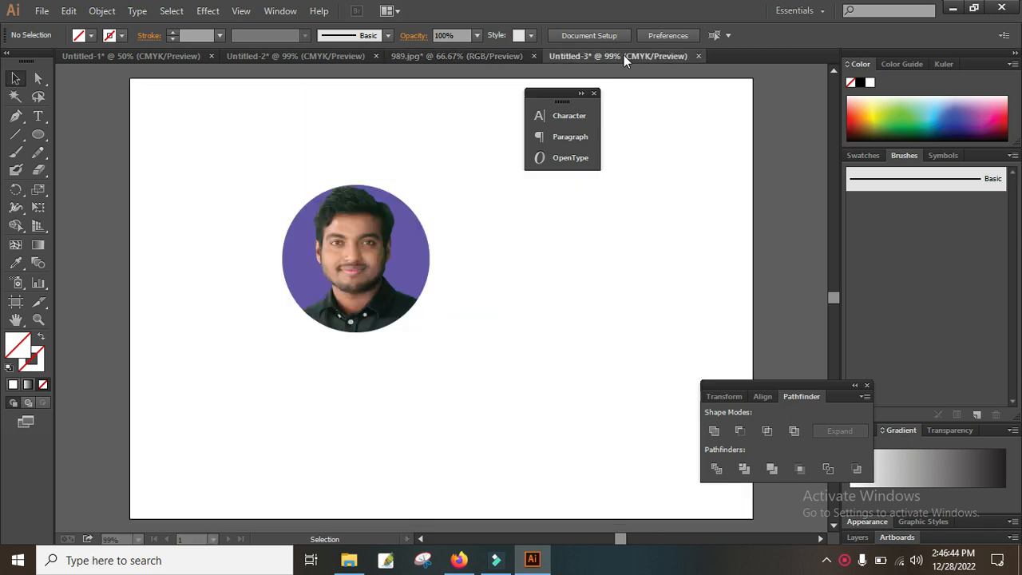